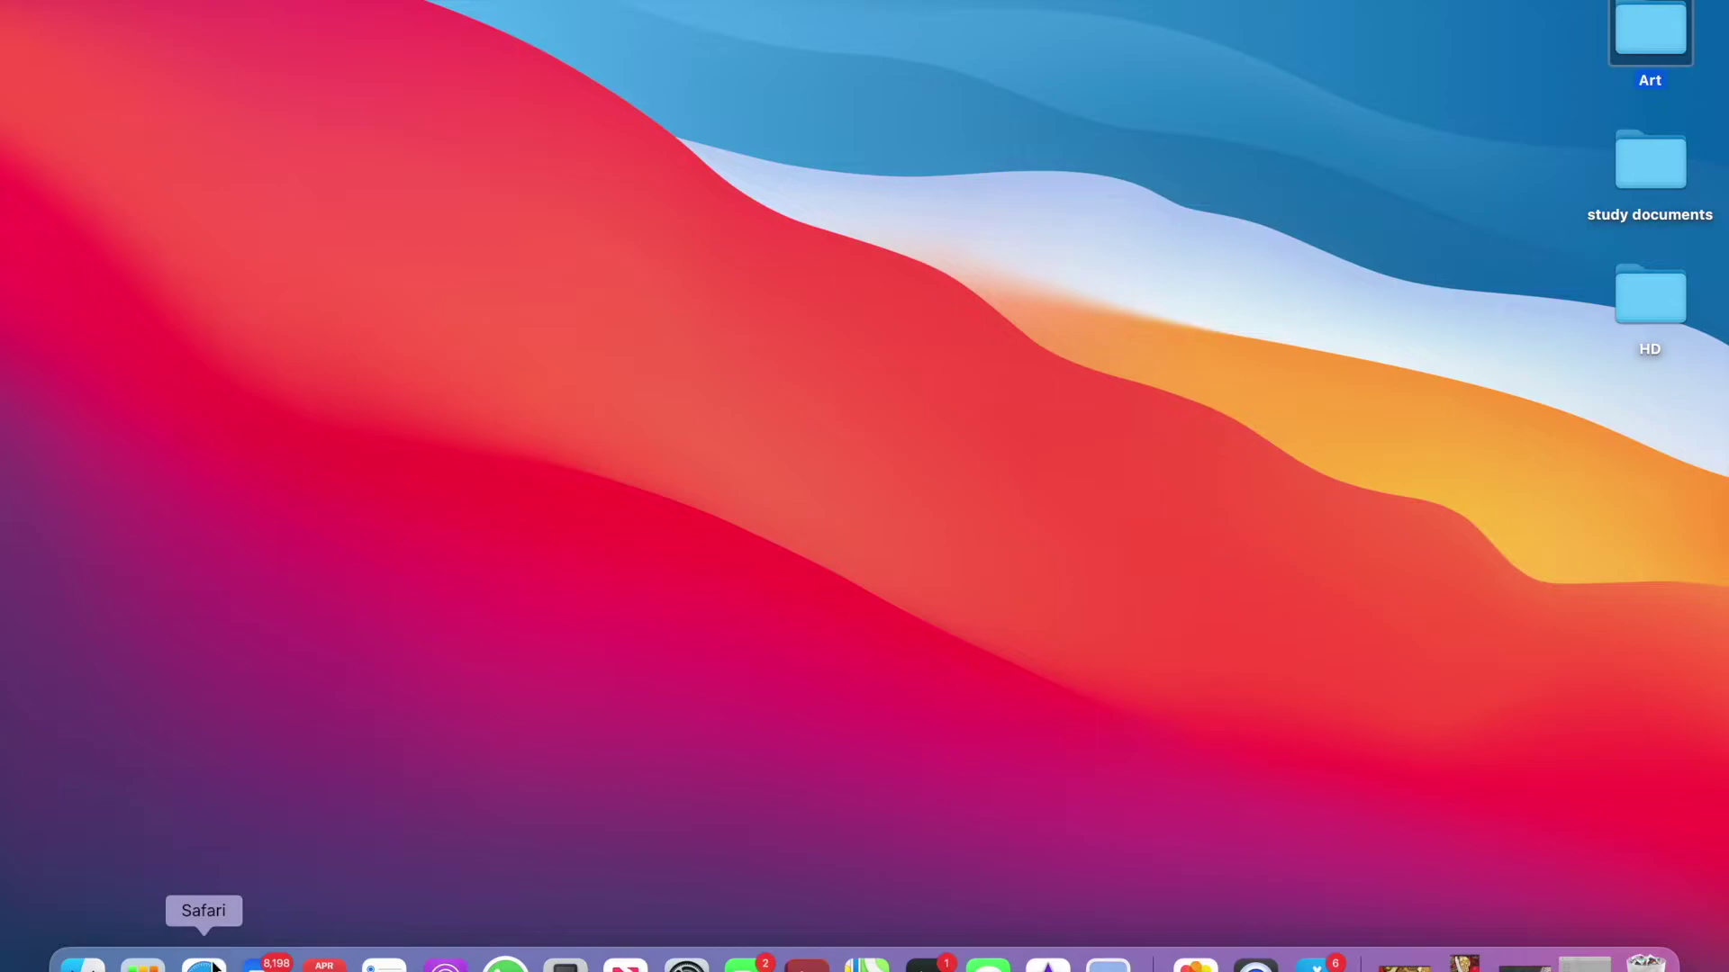
Search Google for 'wacom drivers' in a full-screen Safari window and scroll to the macOS driver
{"action": "left_click", "coordinate": [204, 965]}
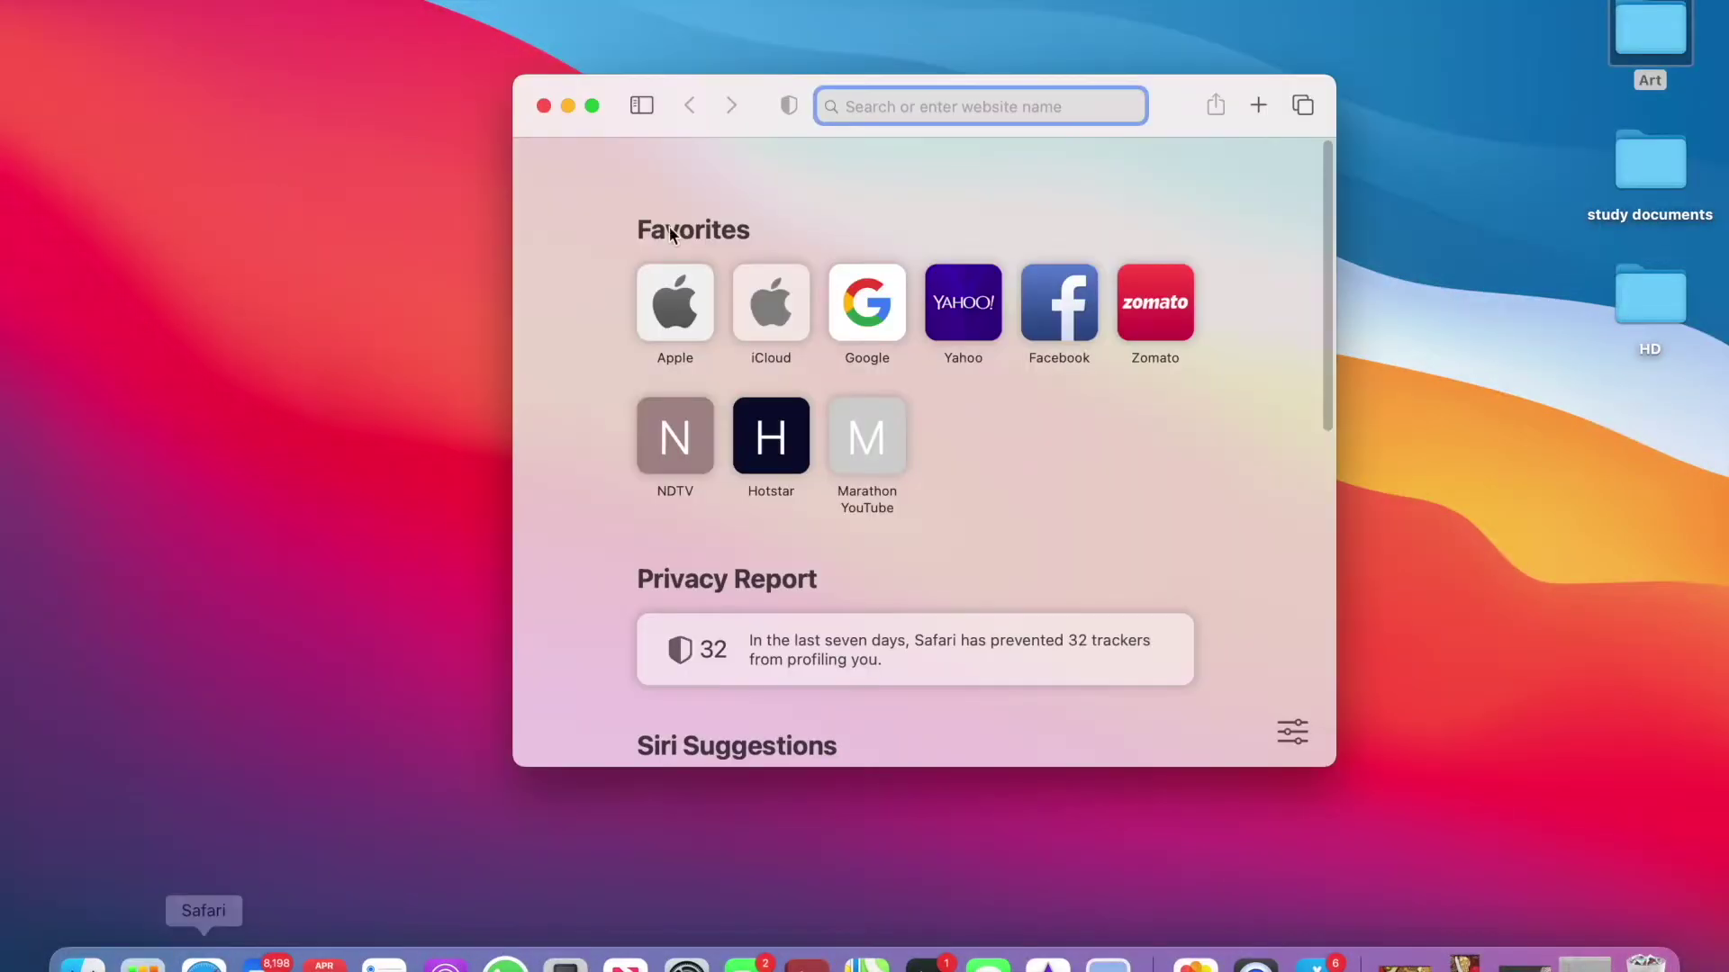
{"action": "left_click", "coordinate": [593, 106]}
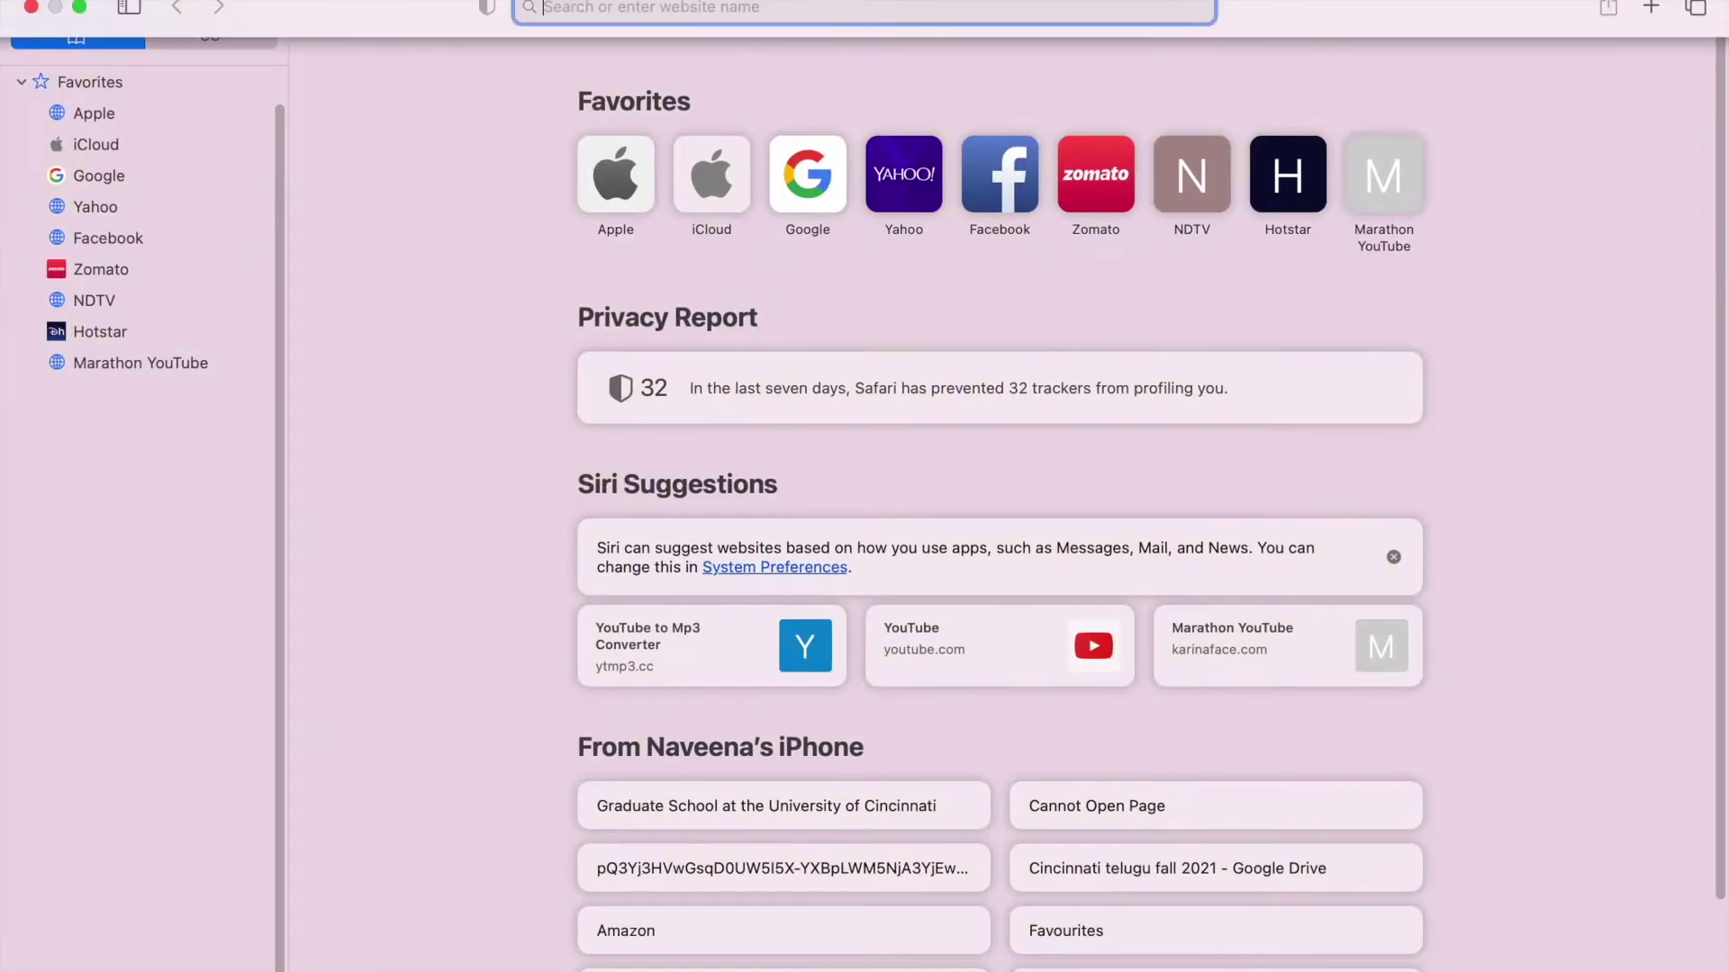
{"action": "type", "text": "wacom dri"}
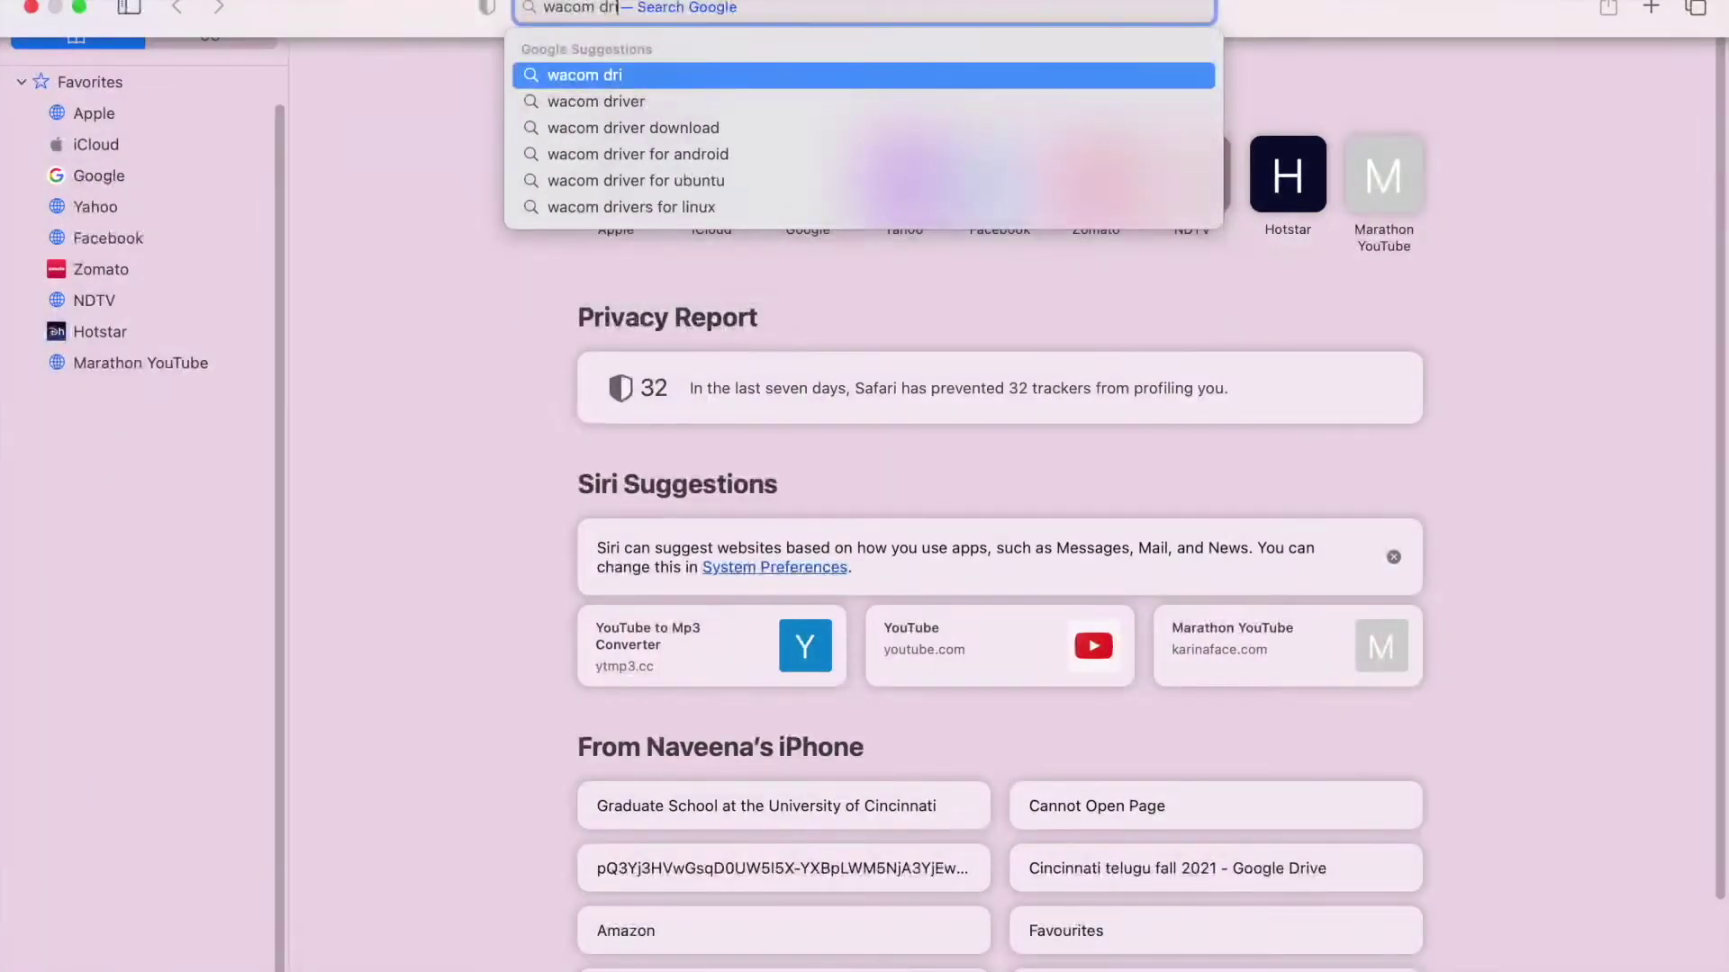
{"action": "type", "text": "vers"}
{"action": "key", "text": "Return"}
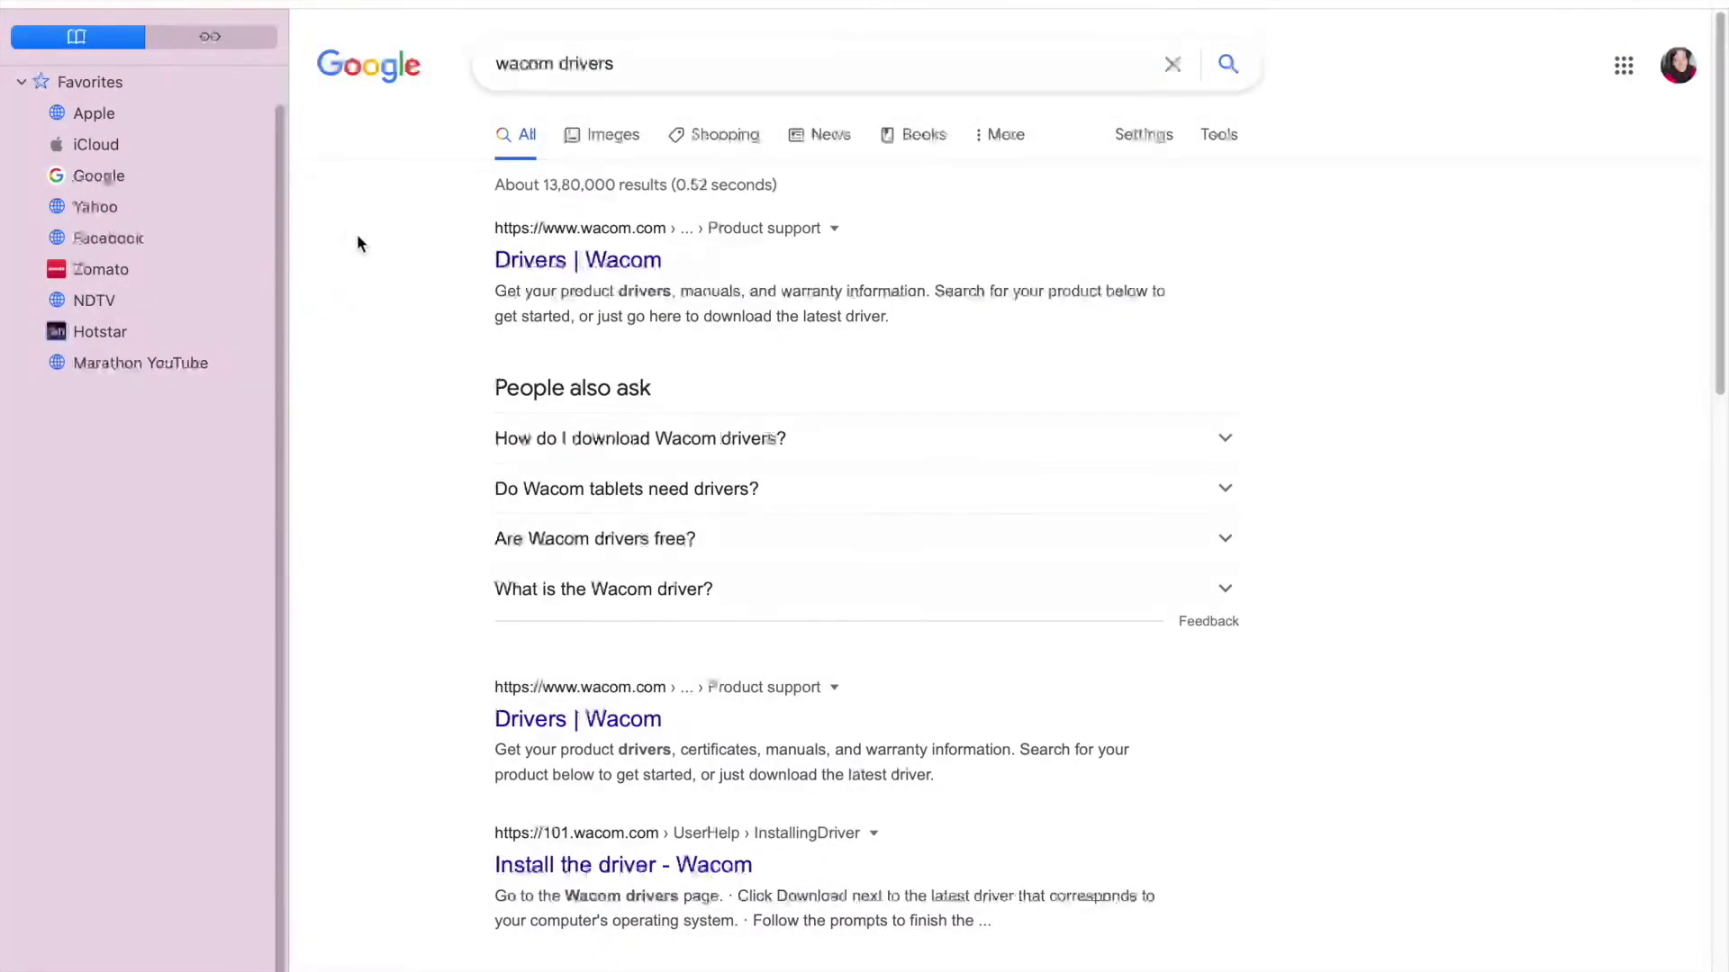
{"action": "left_click_drag", "start_coordinate": [289, 216], "coordinate": [81, 216]}
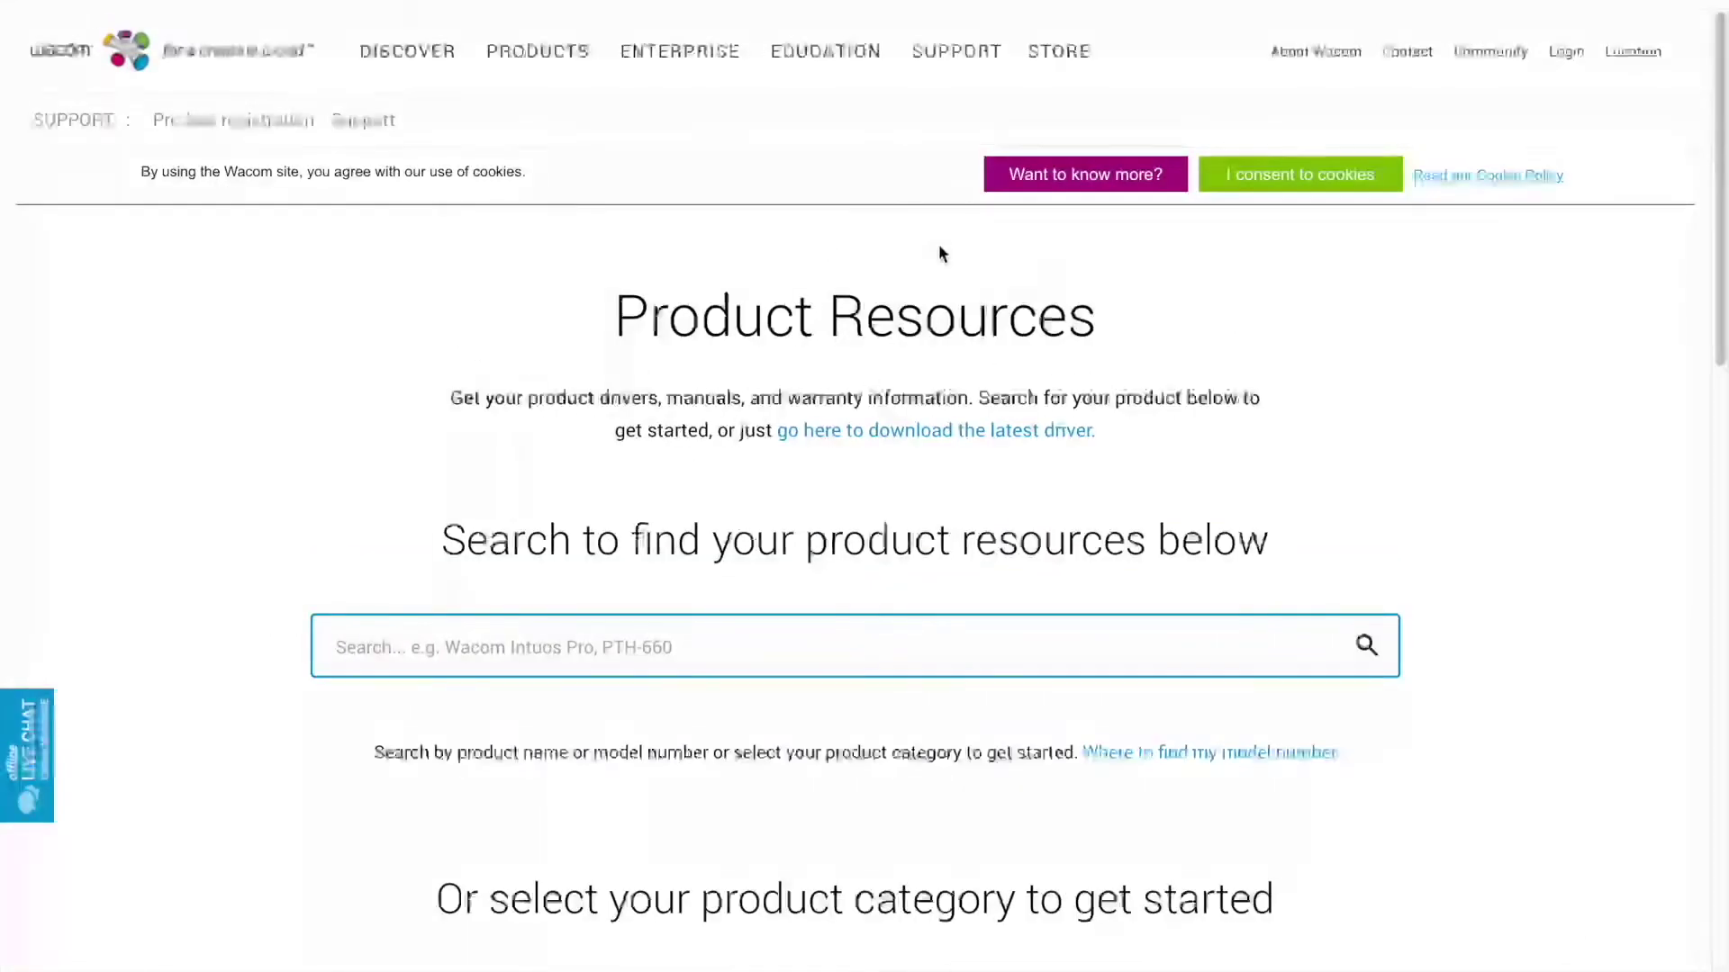
{"action": "scroll", "coordinate": [785, 500], "scroll_direction": "down", "scroll_amount": 10}
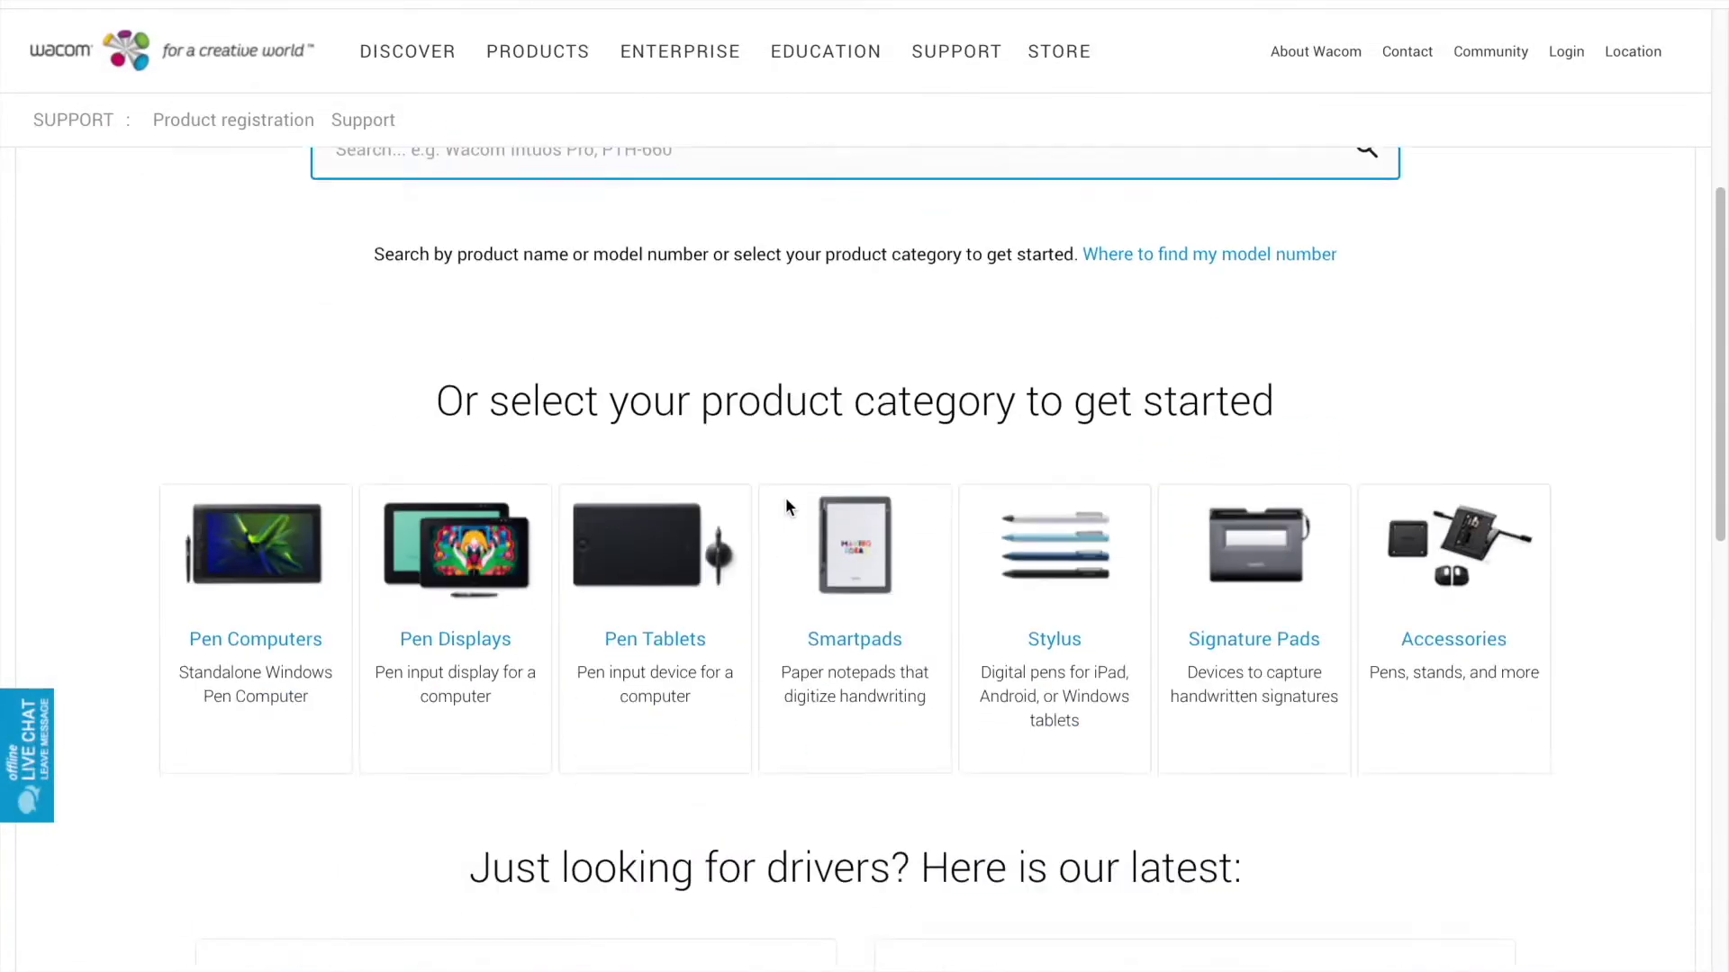
{"action": "scroll", "coordinate": [785, 507], "scroll_direction": "down", "scroll_amount": 1}
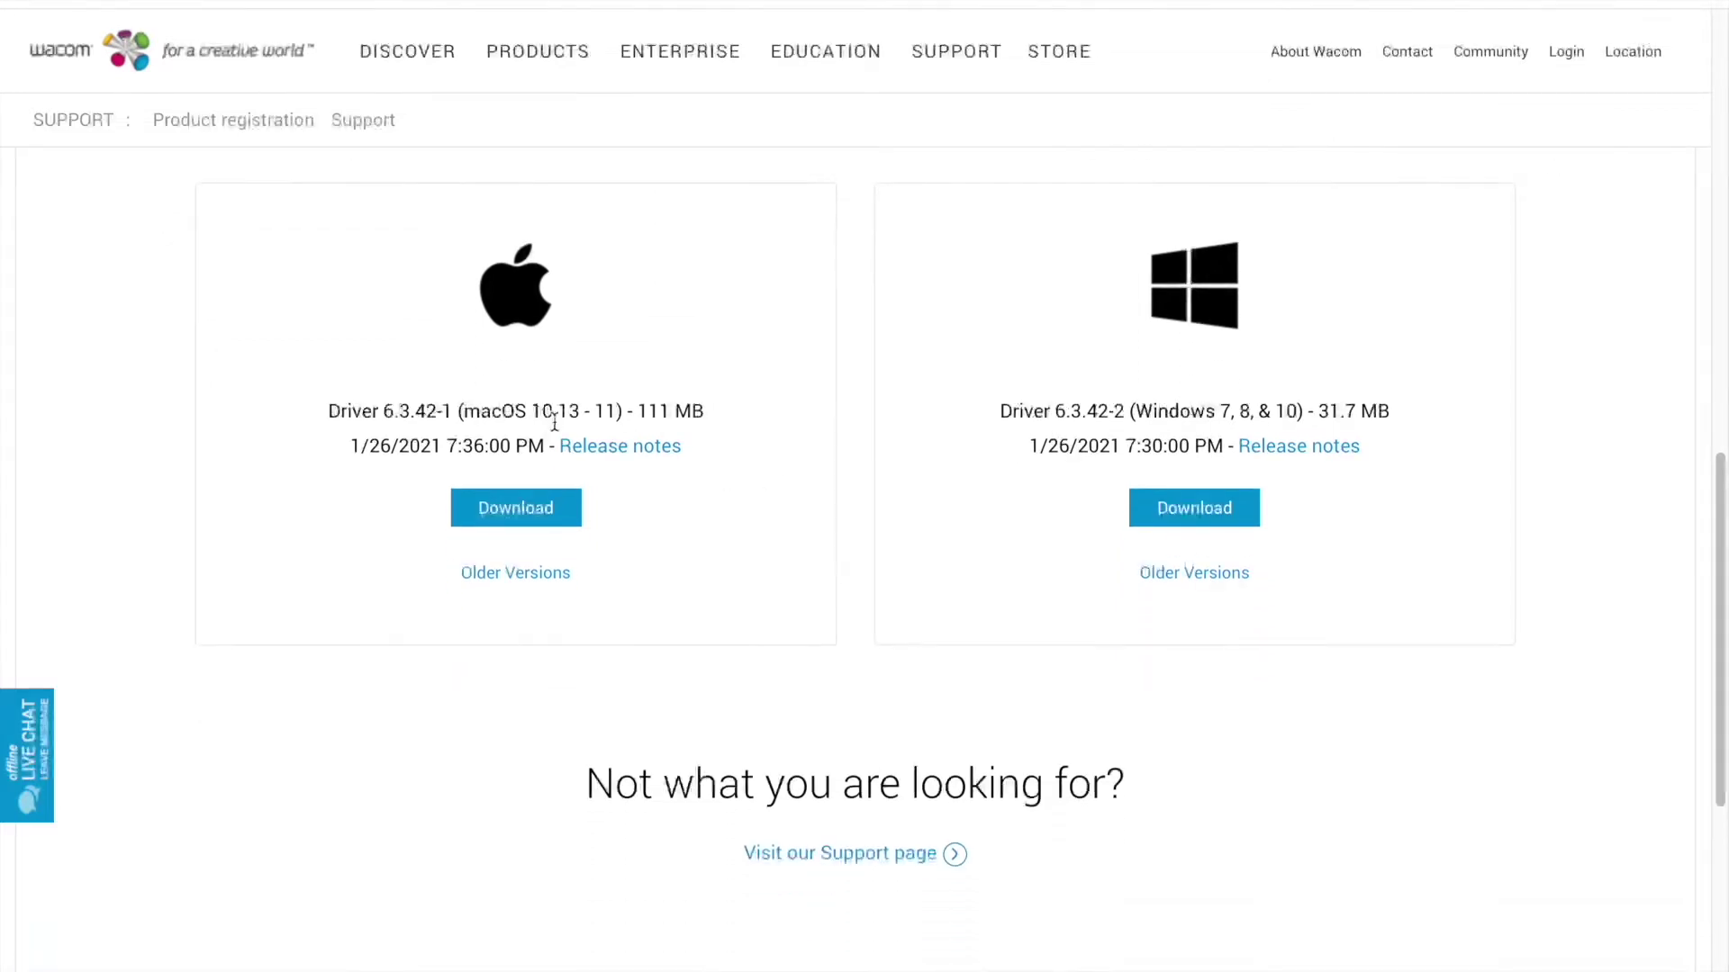
Download WacomTablet_6.3.42-1.dmg for macOS from wacom.com and open it from the downloads list
{"action": "left_click", "coordinate": [535, 519]}
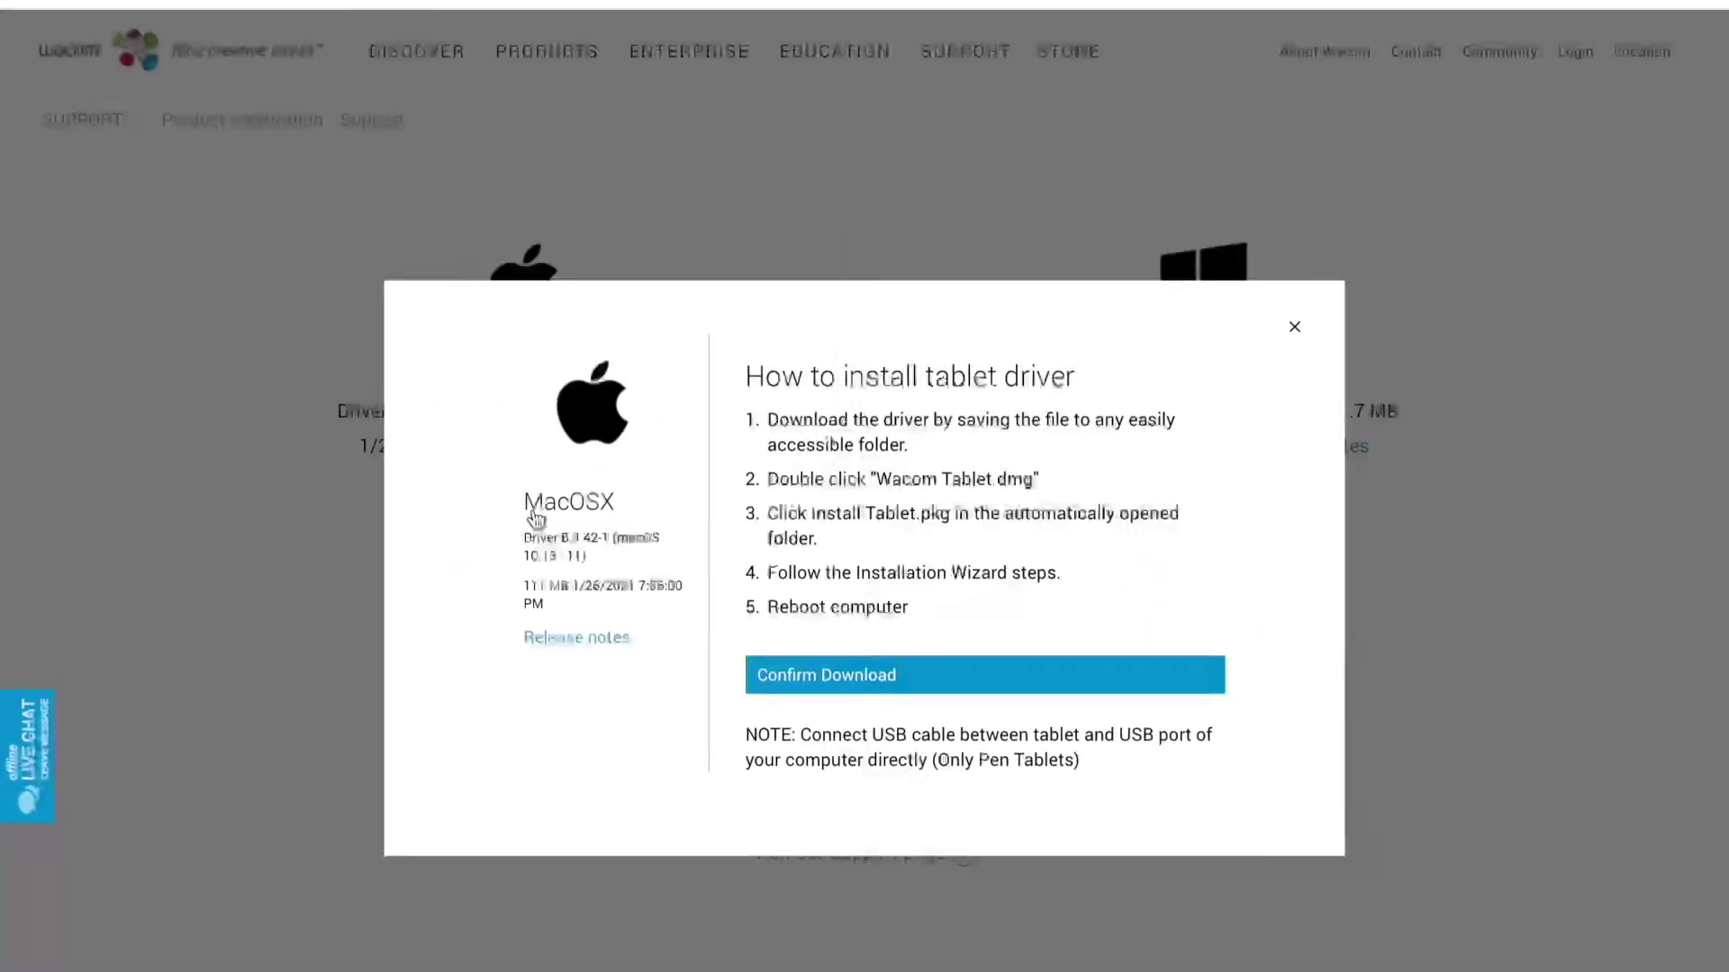
{"action": "left_click", "coordinate": [880, 686]}
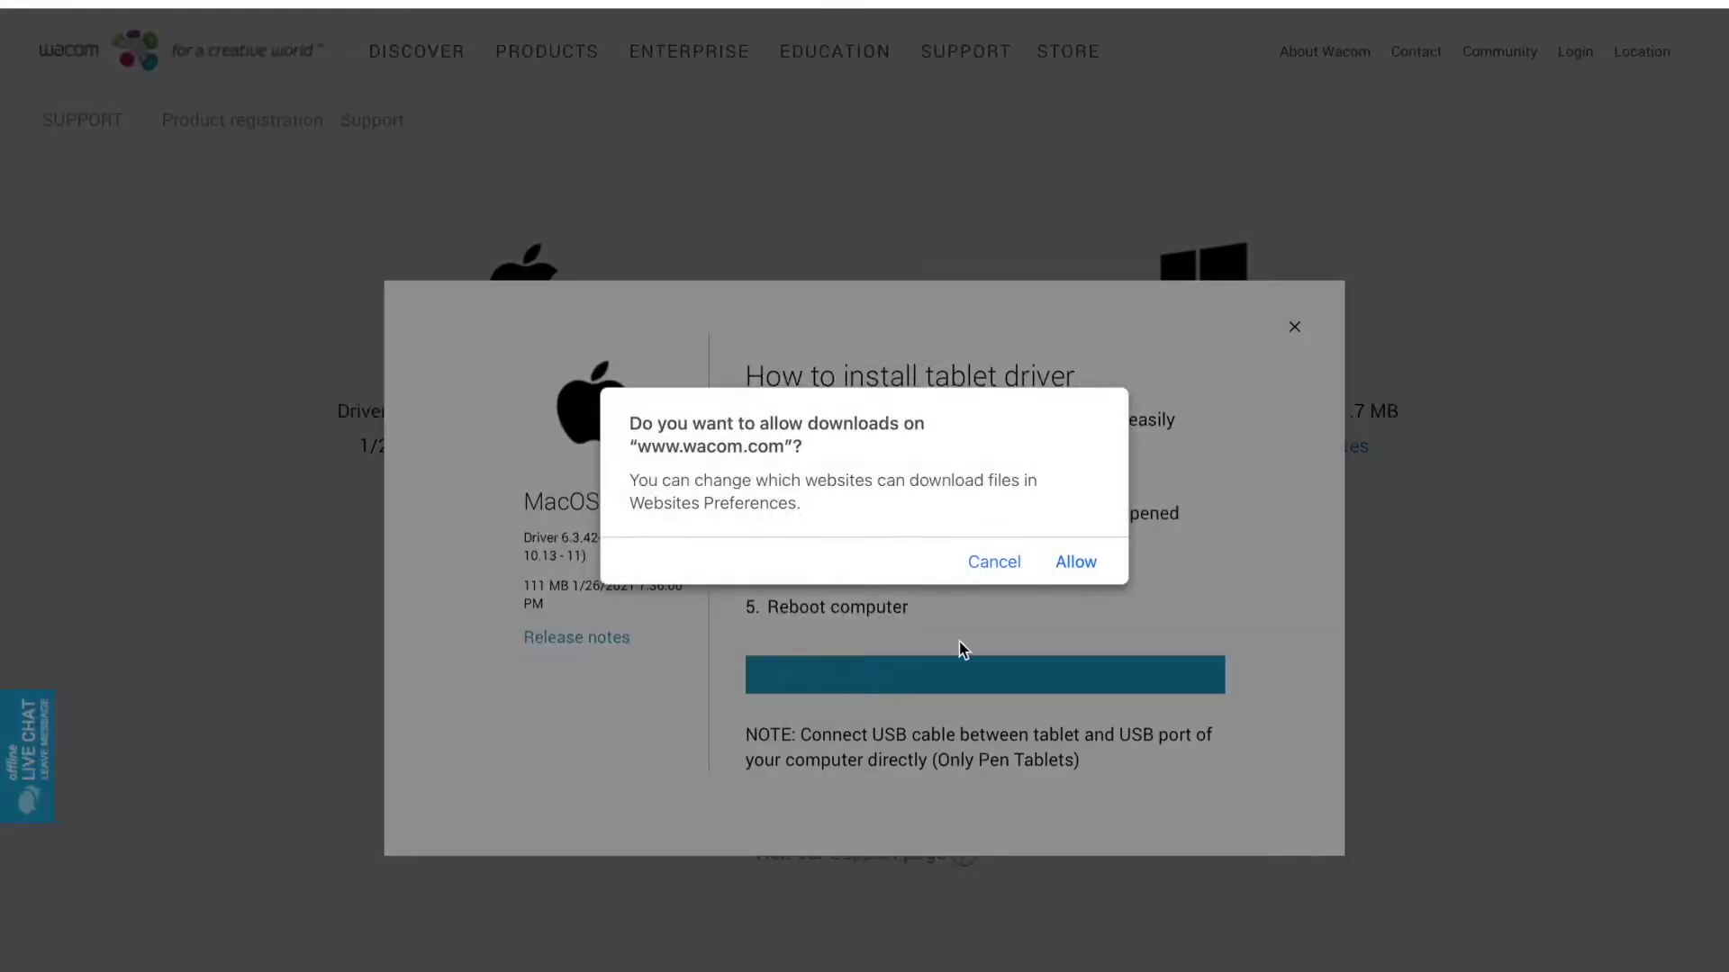
{"action": "left_click", "coordinate": [1075, 562]}
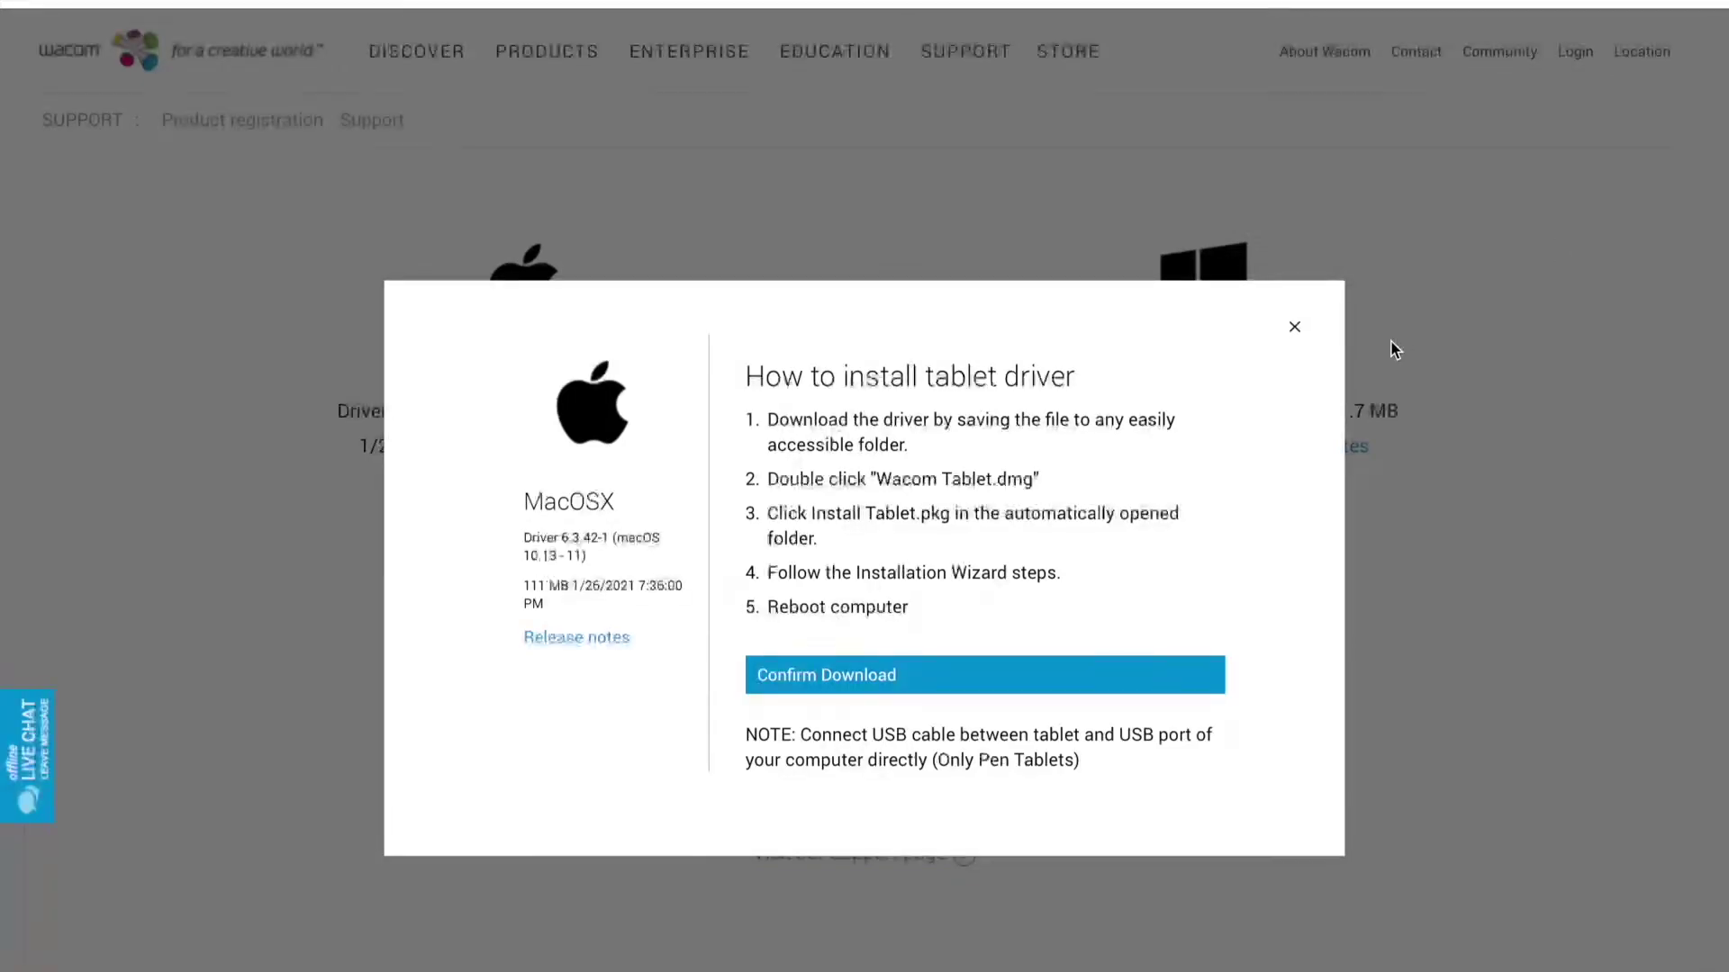
{"action": "left_click", "coordinate": [1294, 329]}
{"action": "scroll", "coordinate": [1293, 327], "scroll_direction": "up", "scroll_amount": 3}
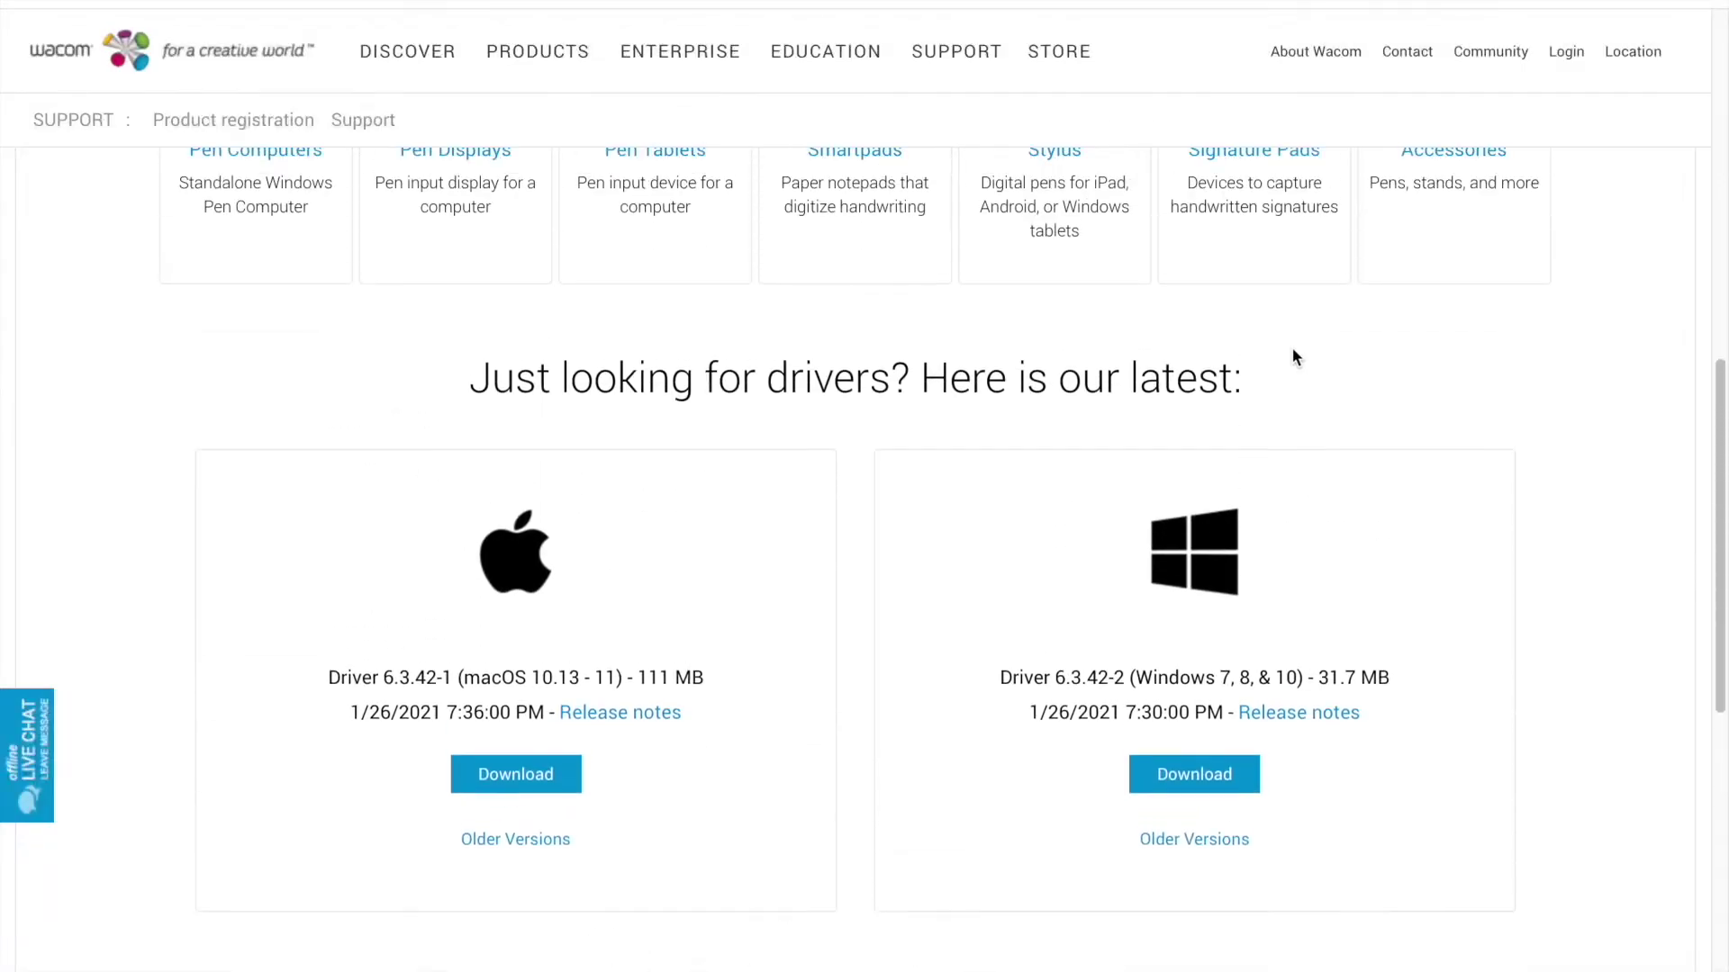
{"action": "scroll", "coordinate": [1410, 675], "scroll_direction": "up", "scroll_amount": 5}
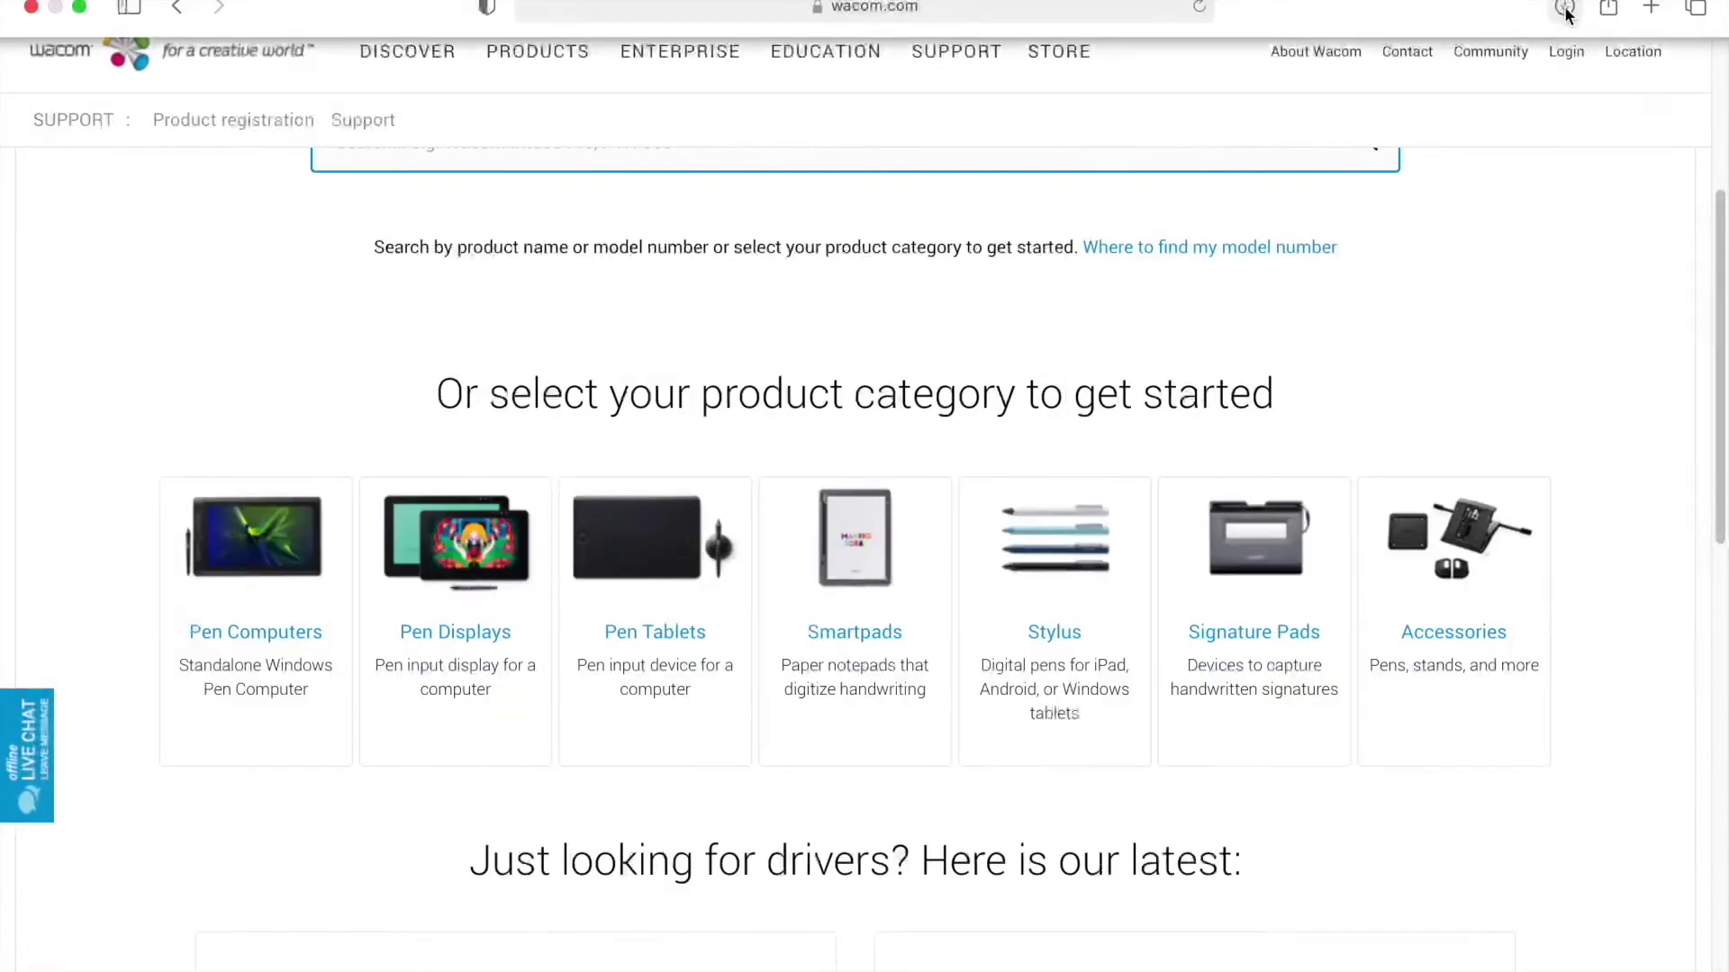
{"action": "left_click", "coordinate": [1562, 16]}
{"action": "double_click", "coordinate": [1504, 94]}
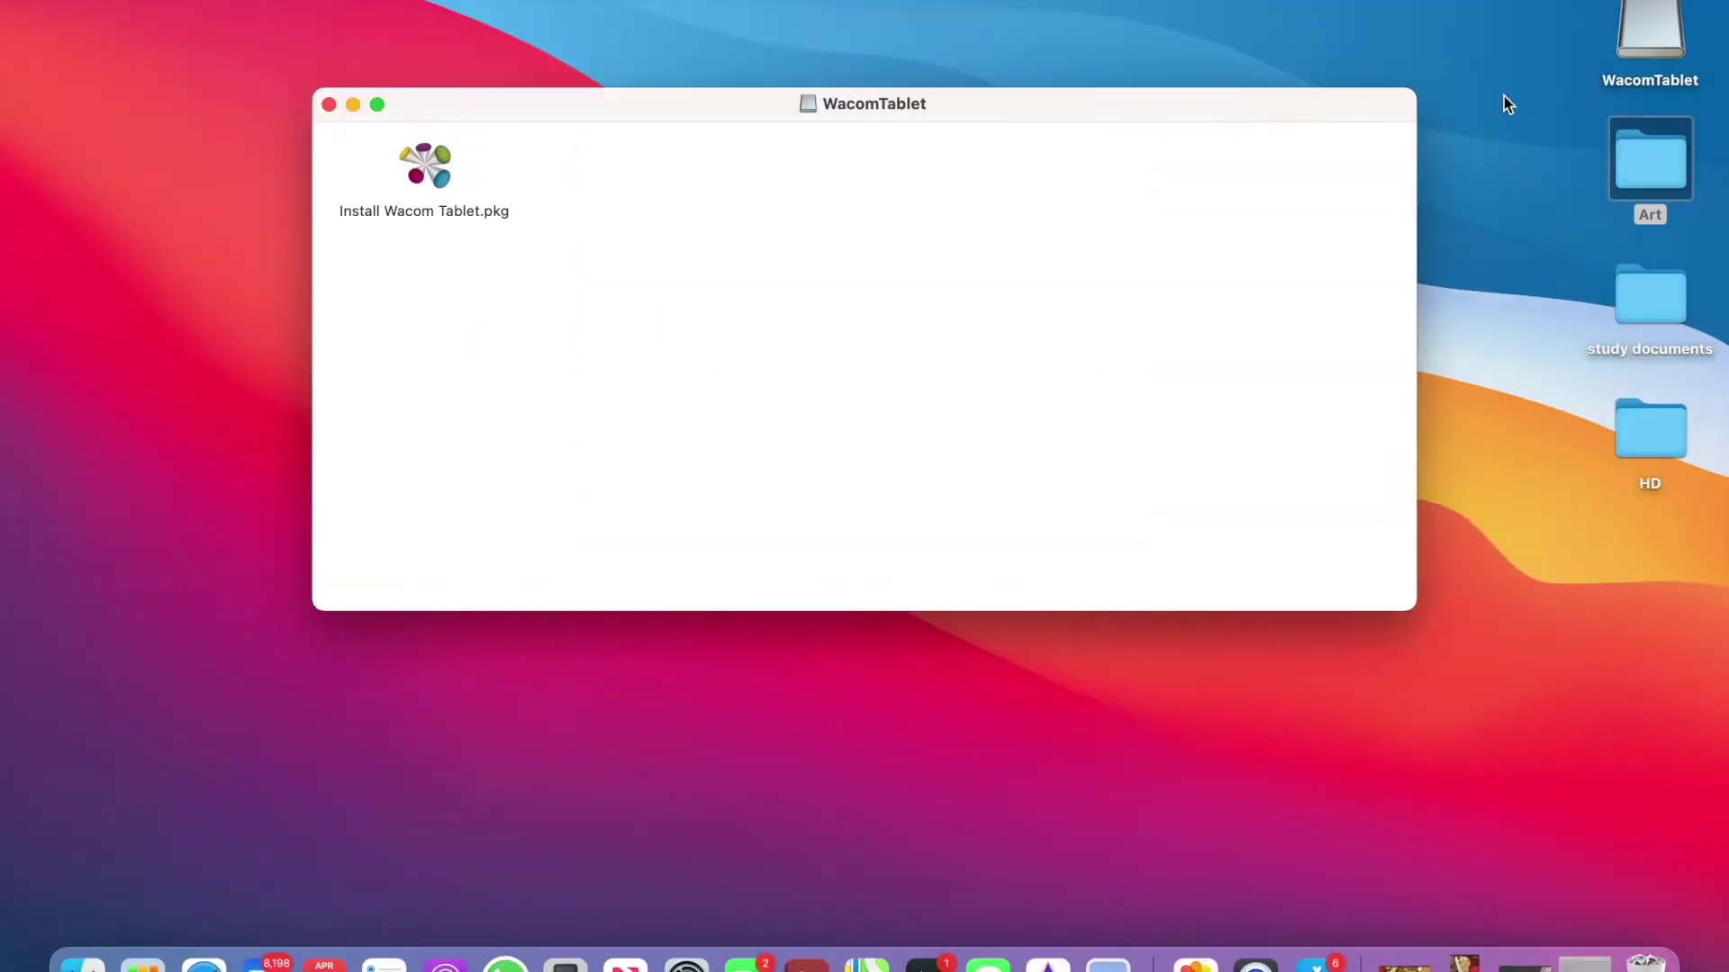
Launch Install Wacom Tablet.pkg and accept the license agreement
{"action": "double_click", "coordinate": [433, 180]}
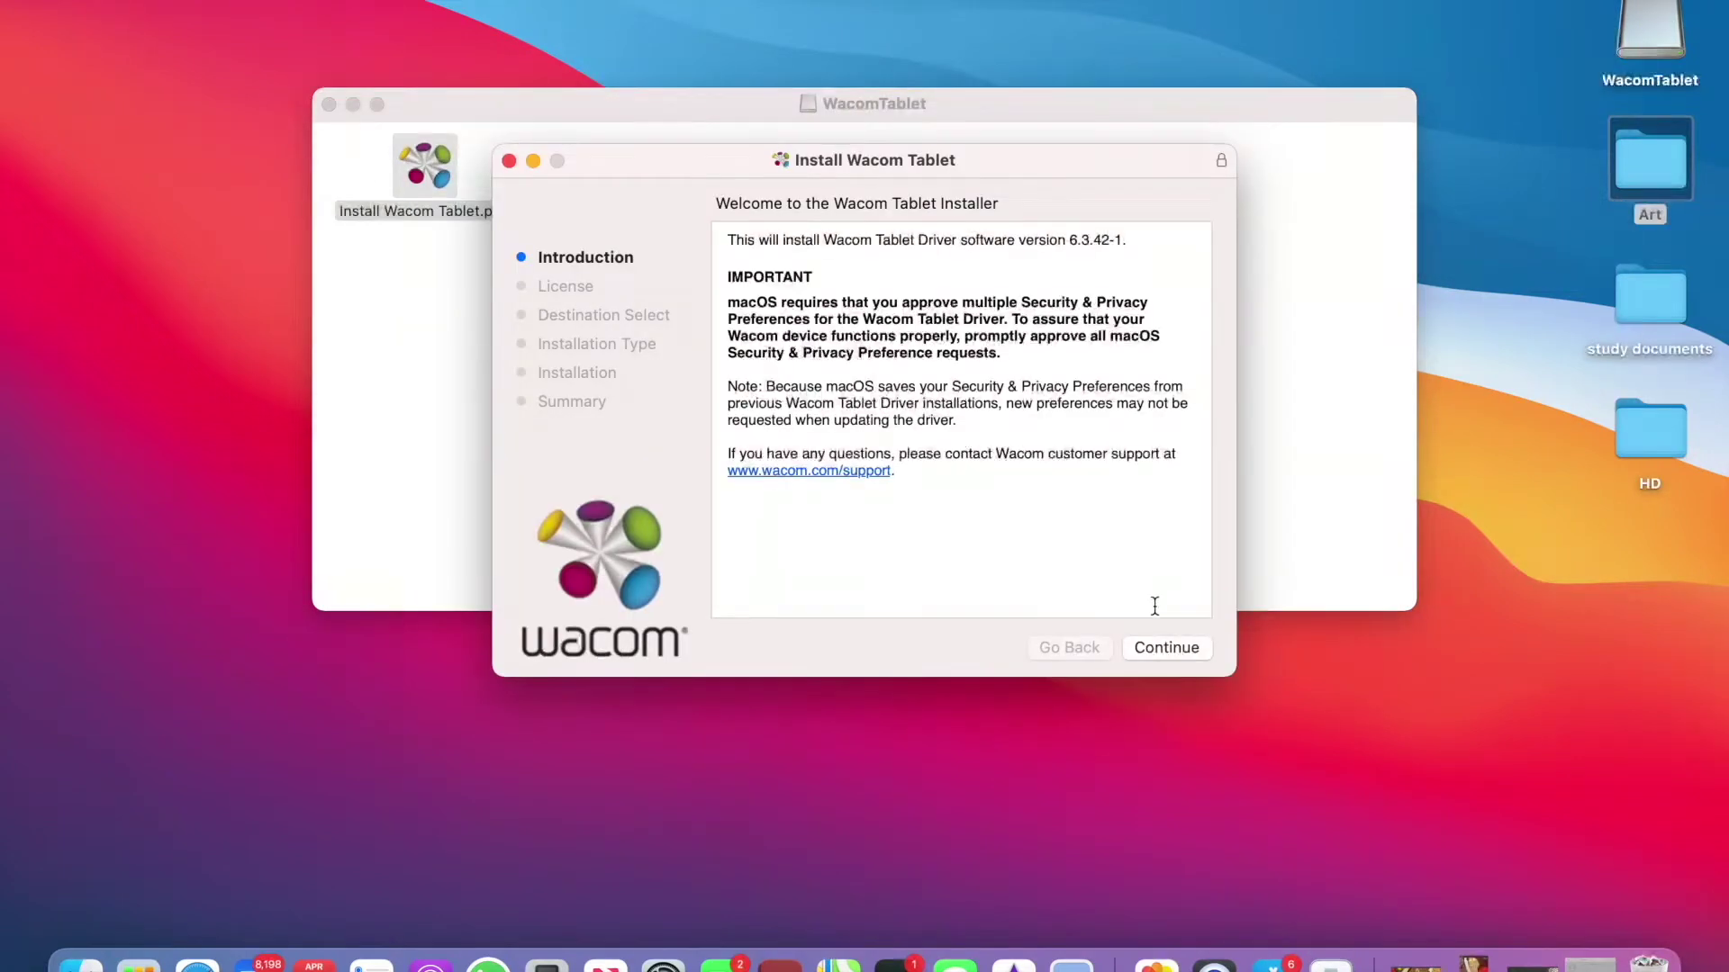
{"action": "left_click", "coordinate": [1170, 648]}
{"action": "scroll", "coordinate": [1056, 484], "scroll_direction": "down", "scroll_amount": 20}
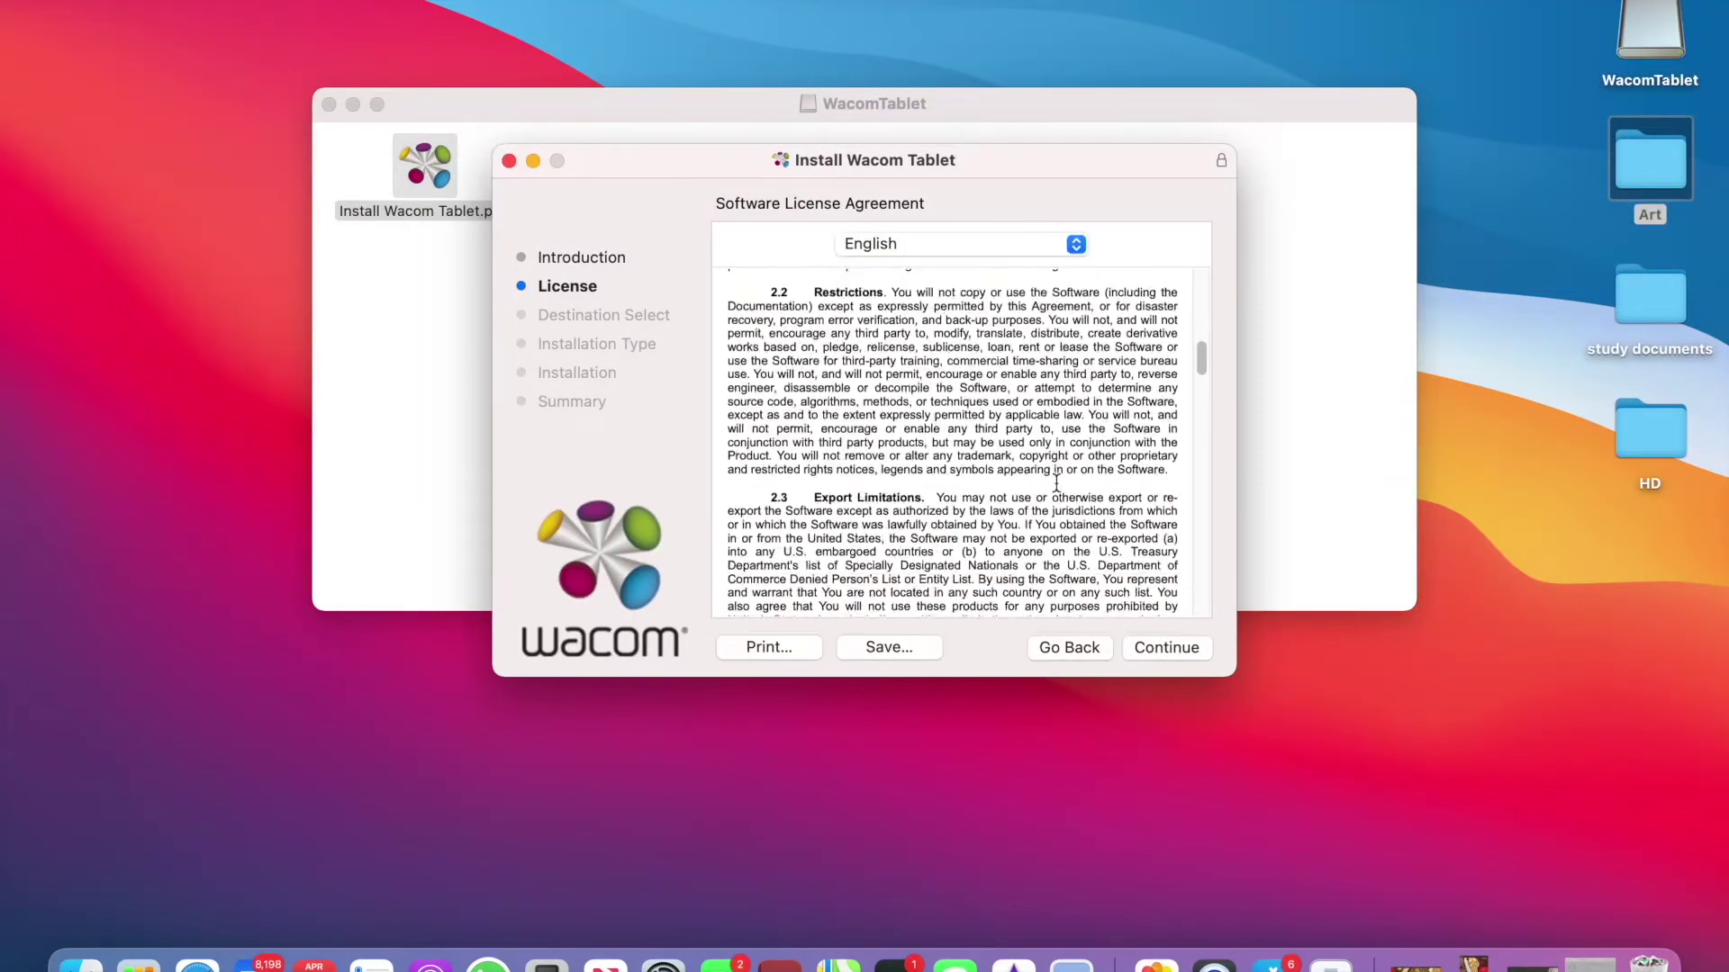
{"action": "left_click", "coordinate": [1162, 647]}
{"action": "left_click", "coordinate": [1111, 484]}
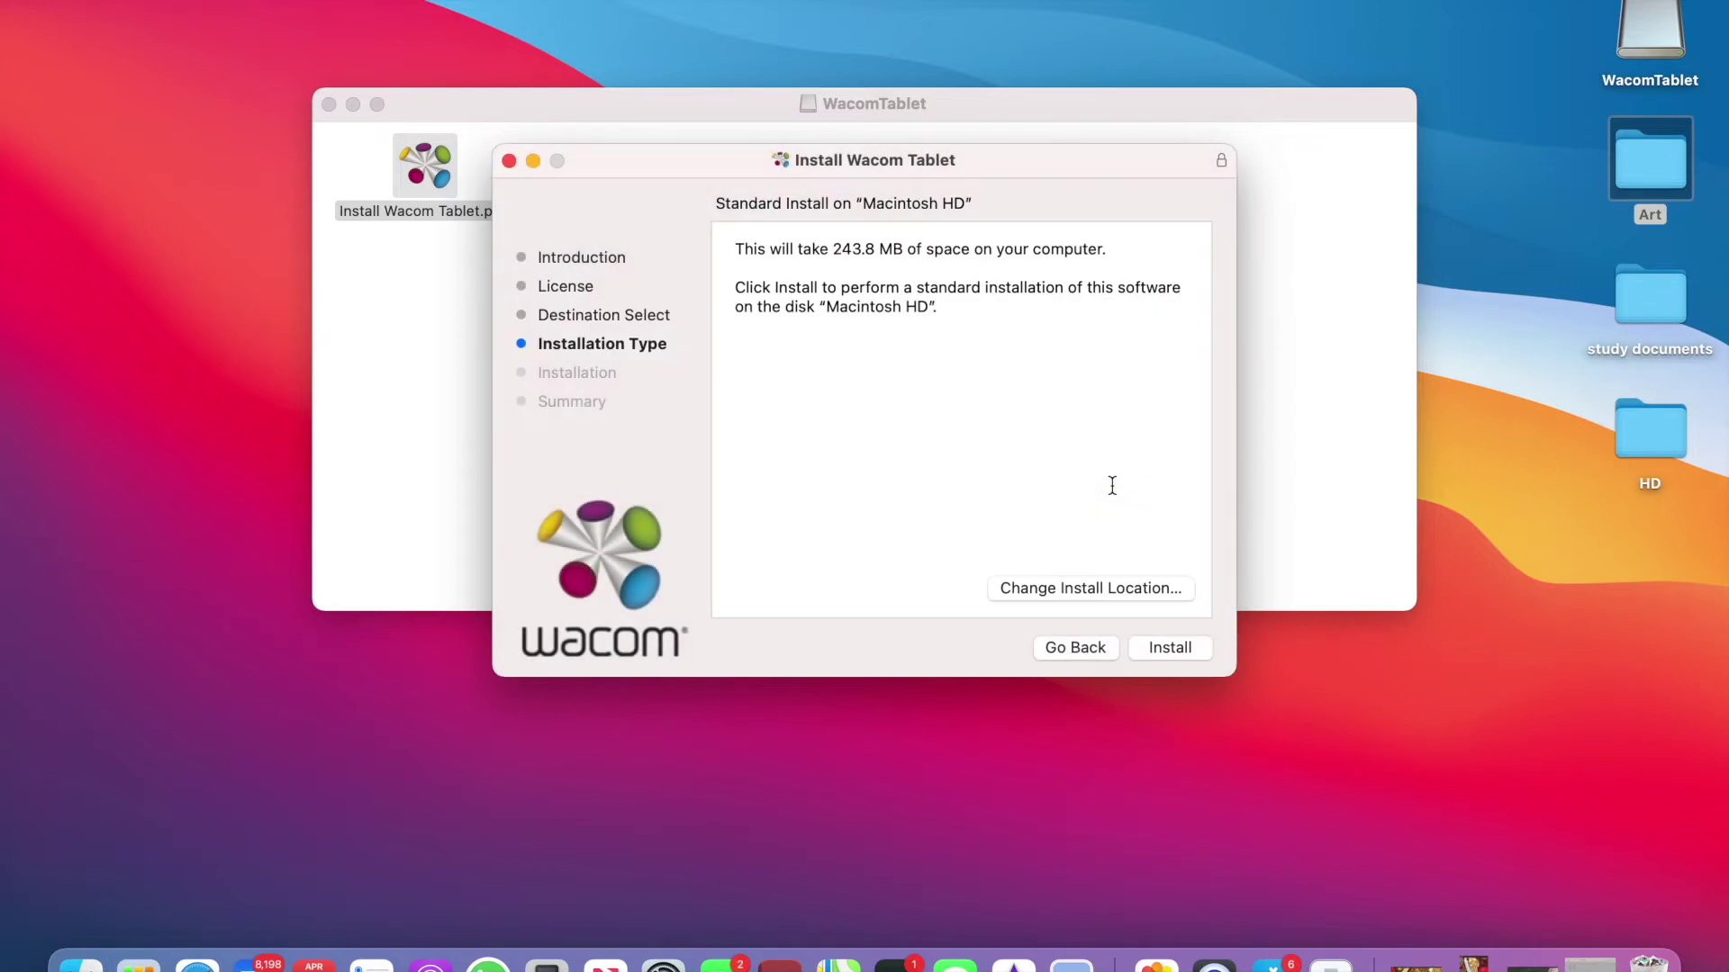
Start the standard install on Macintosh HD, quitting System Preferences and authorizing with the account password
{"action": "left_click", "coordinate": [1175, 650]}
{"action": "left_click", "coordinate": [943, 504]}
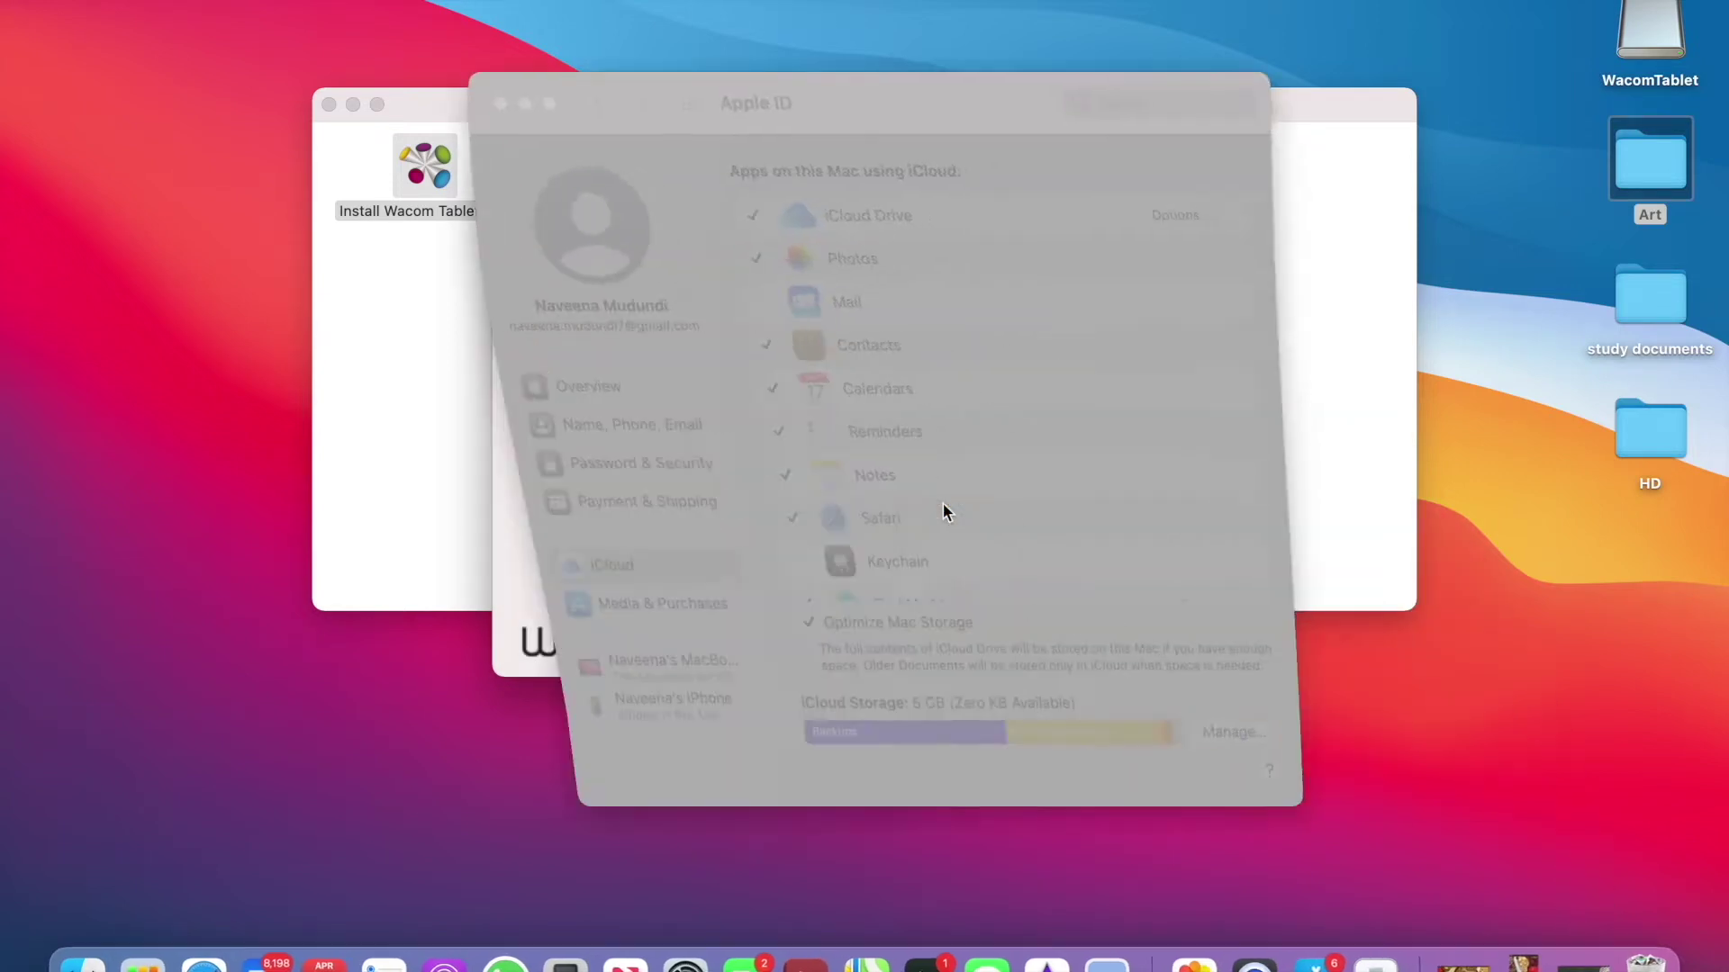
{"action": "type", "text": "•••••"}
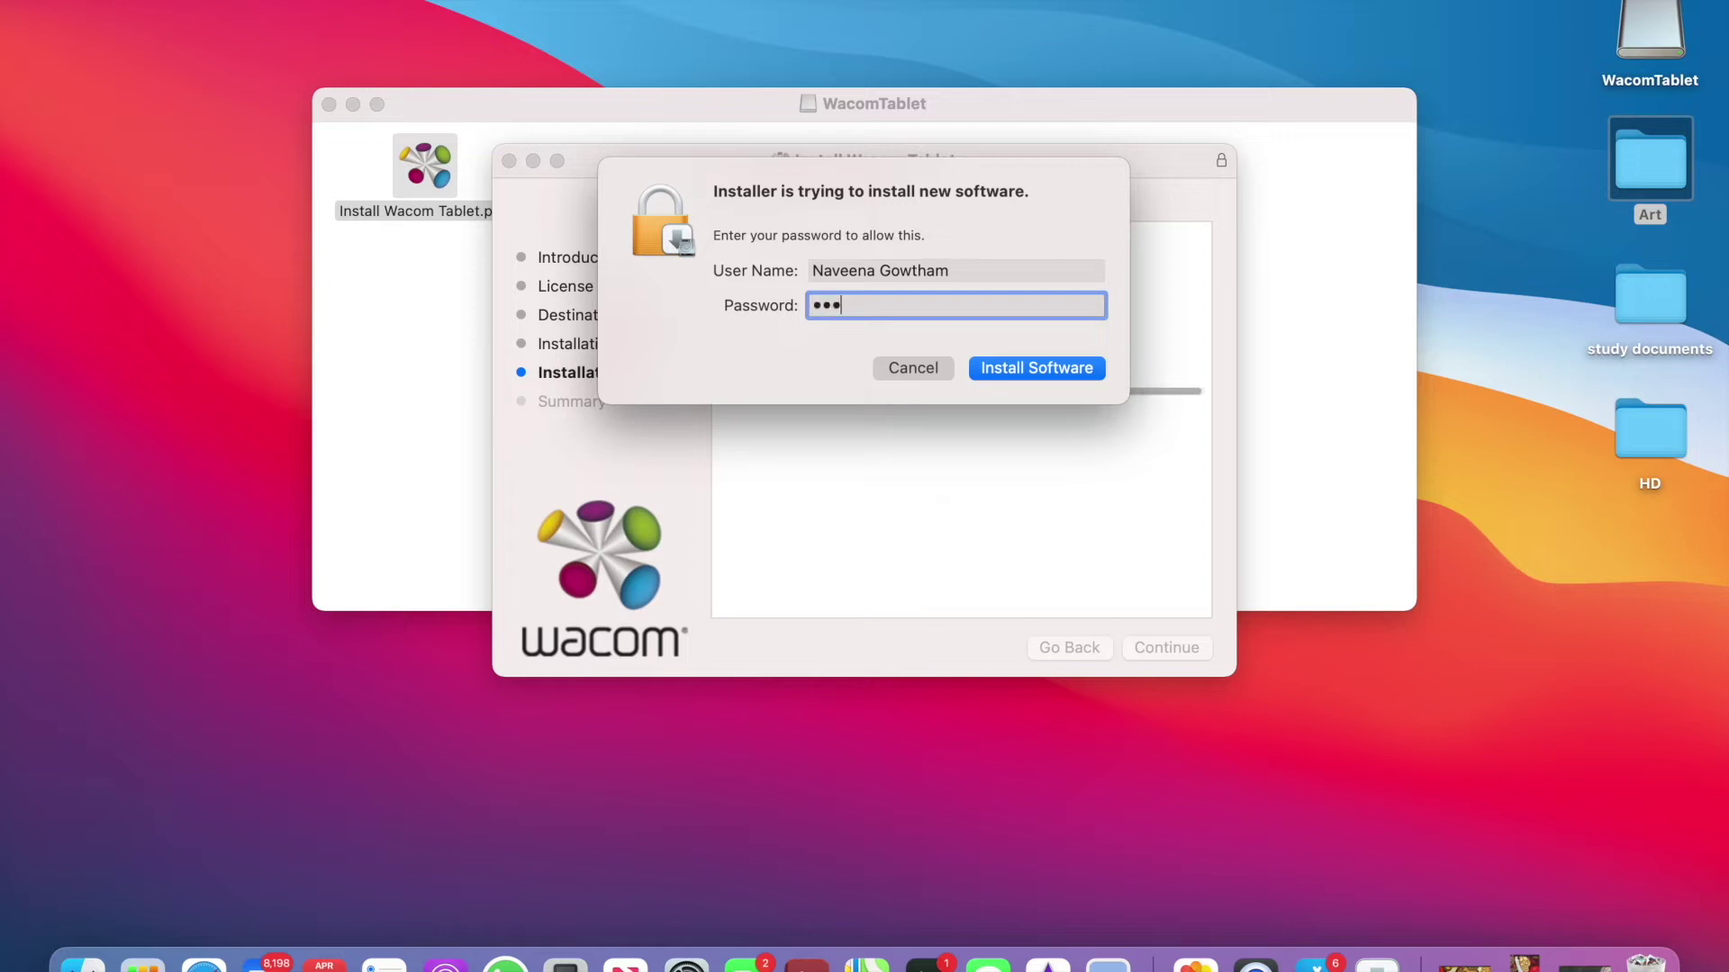
{"action": "left_click", "coordinate": [1039, 368]}
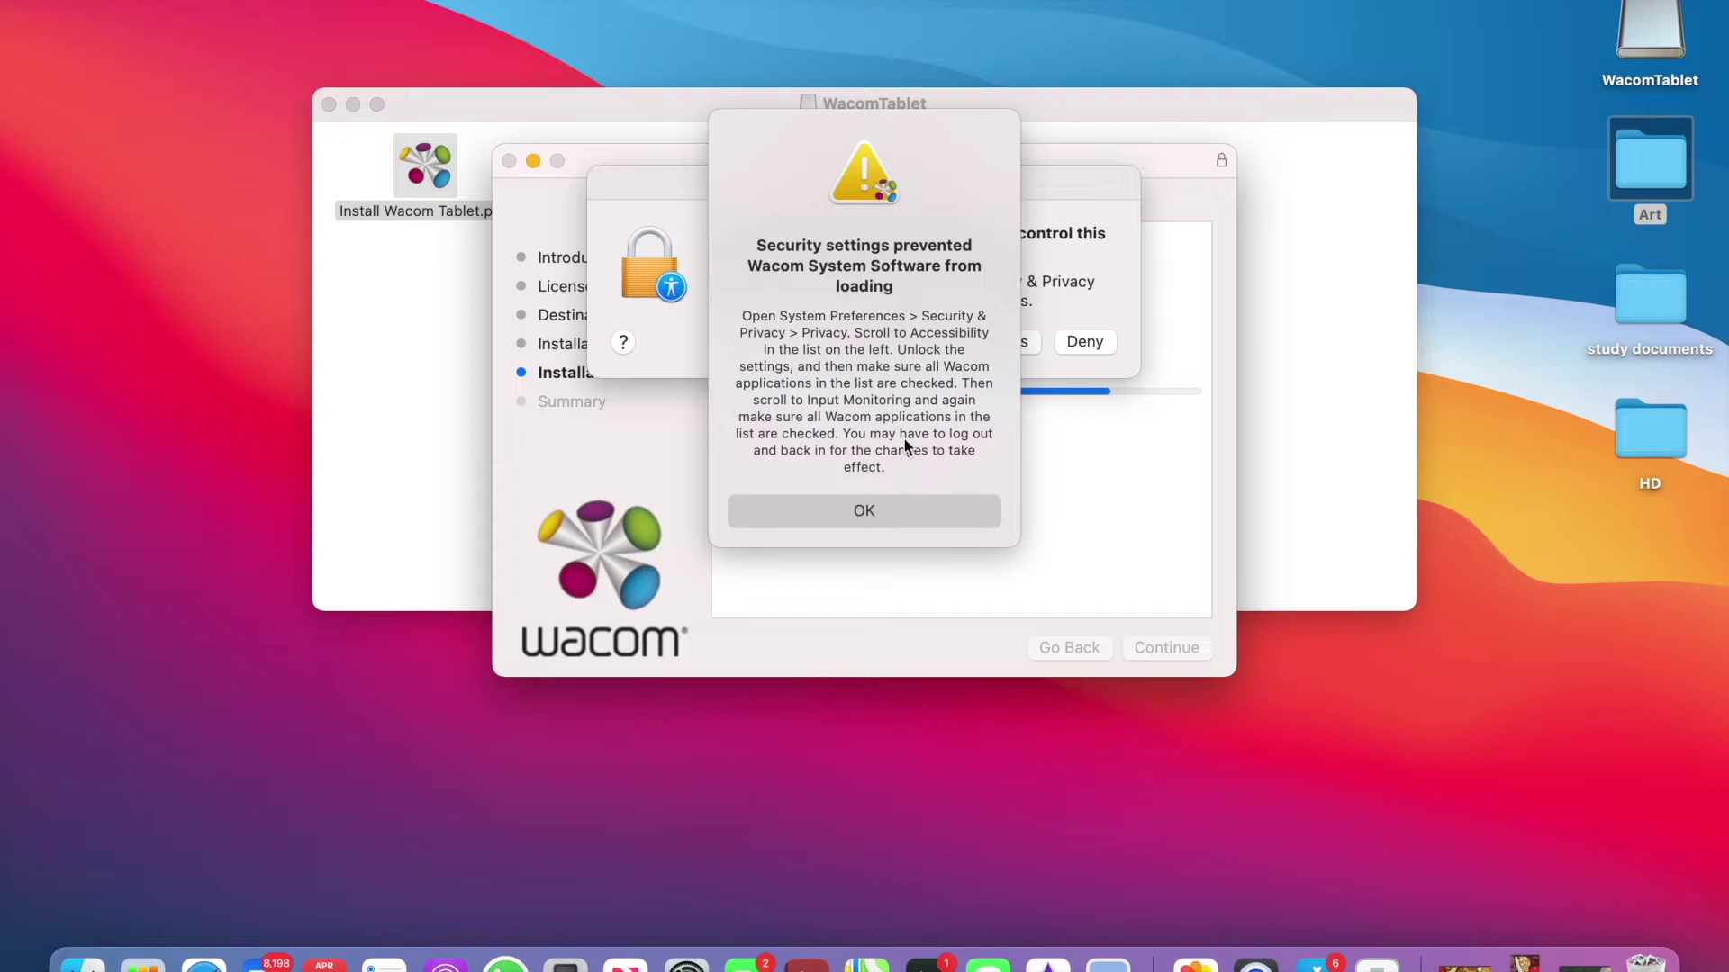
Dismiss the Wacom security alert and open Security & Privacy to grant the driver access
{"action": "left_click", "coordinate": [892, 510]}
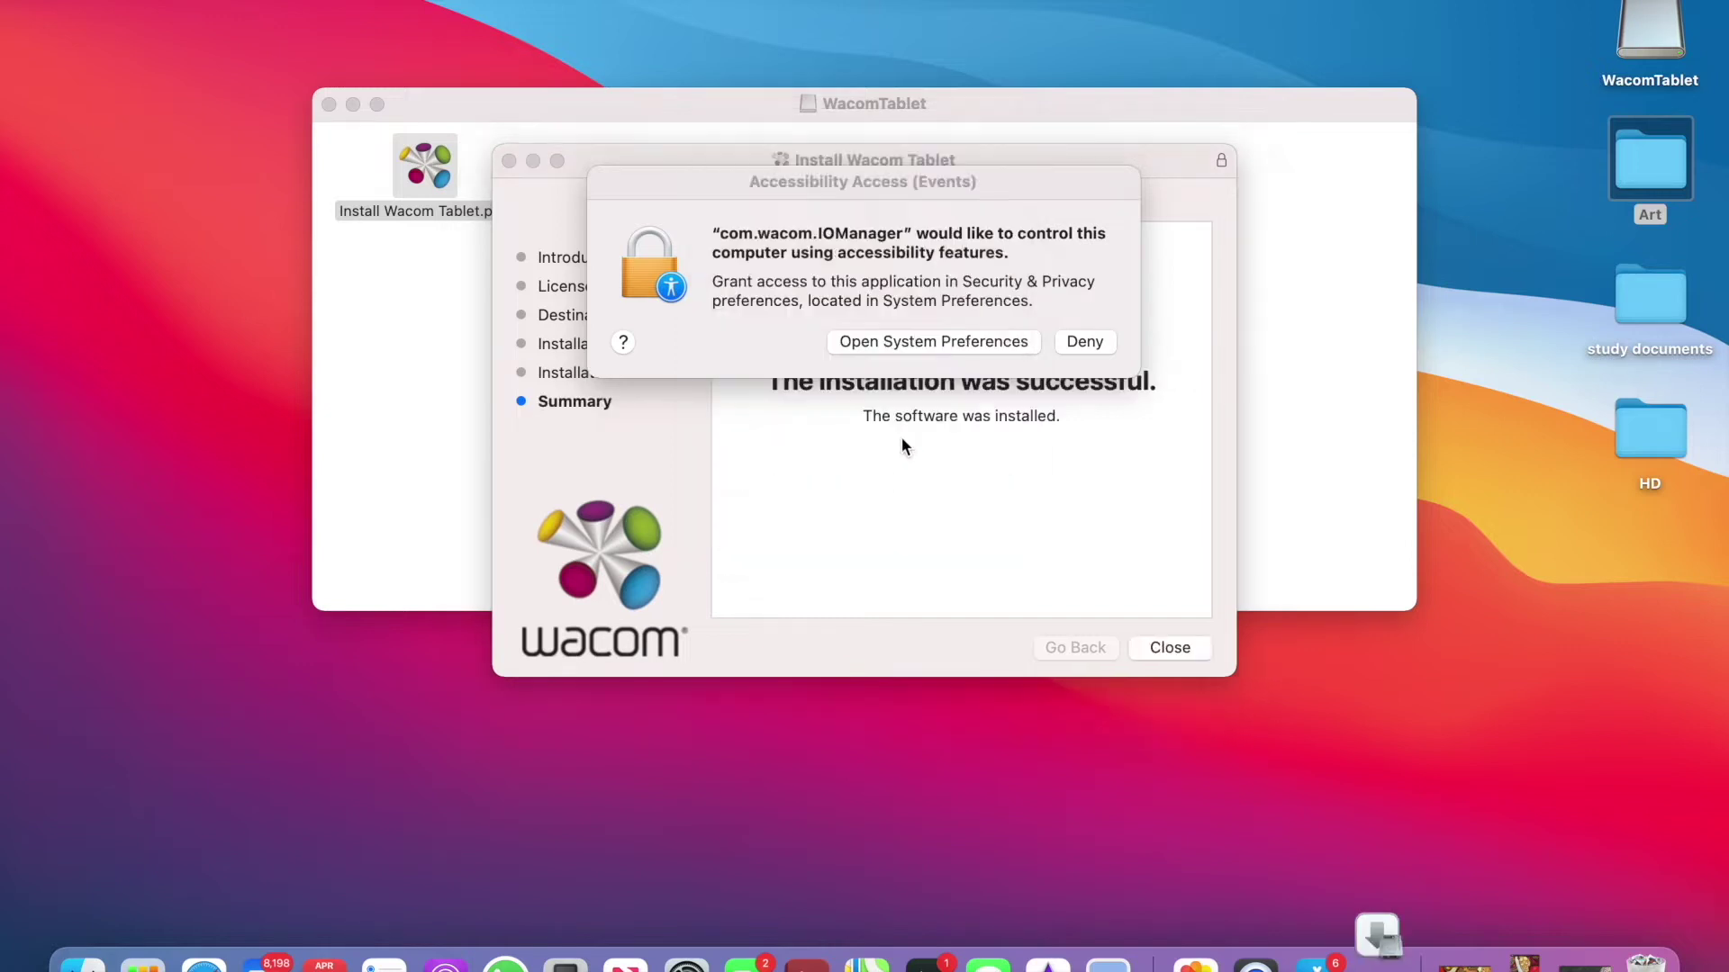
{"action": "left_click", "coordinate": [911, 344]}
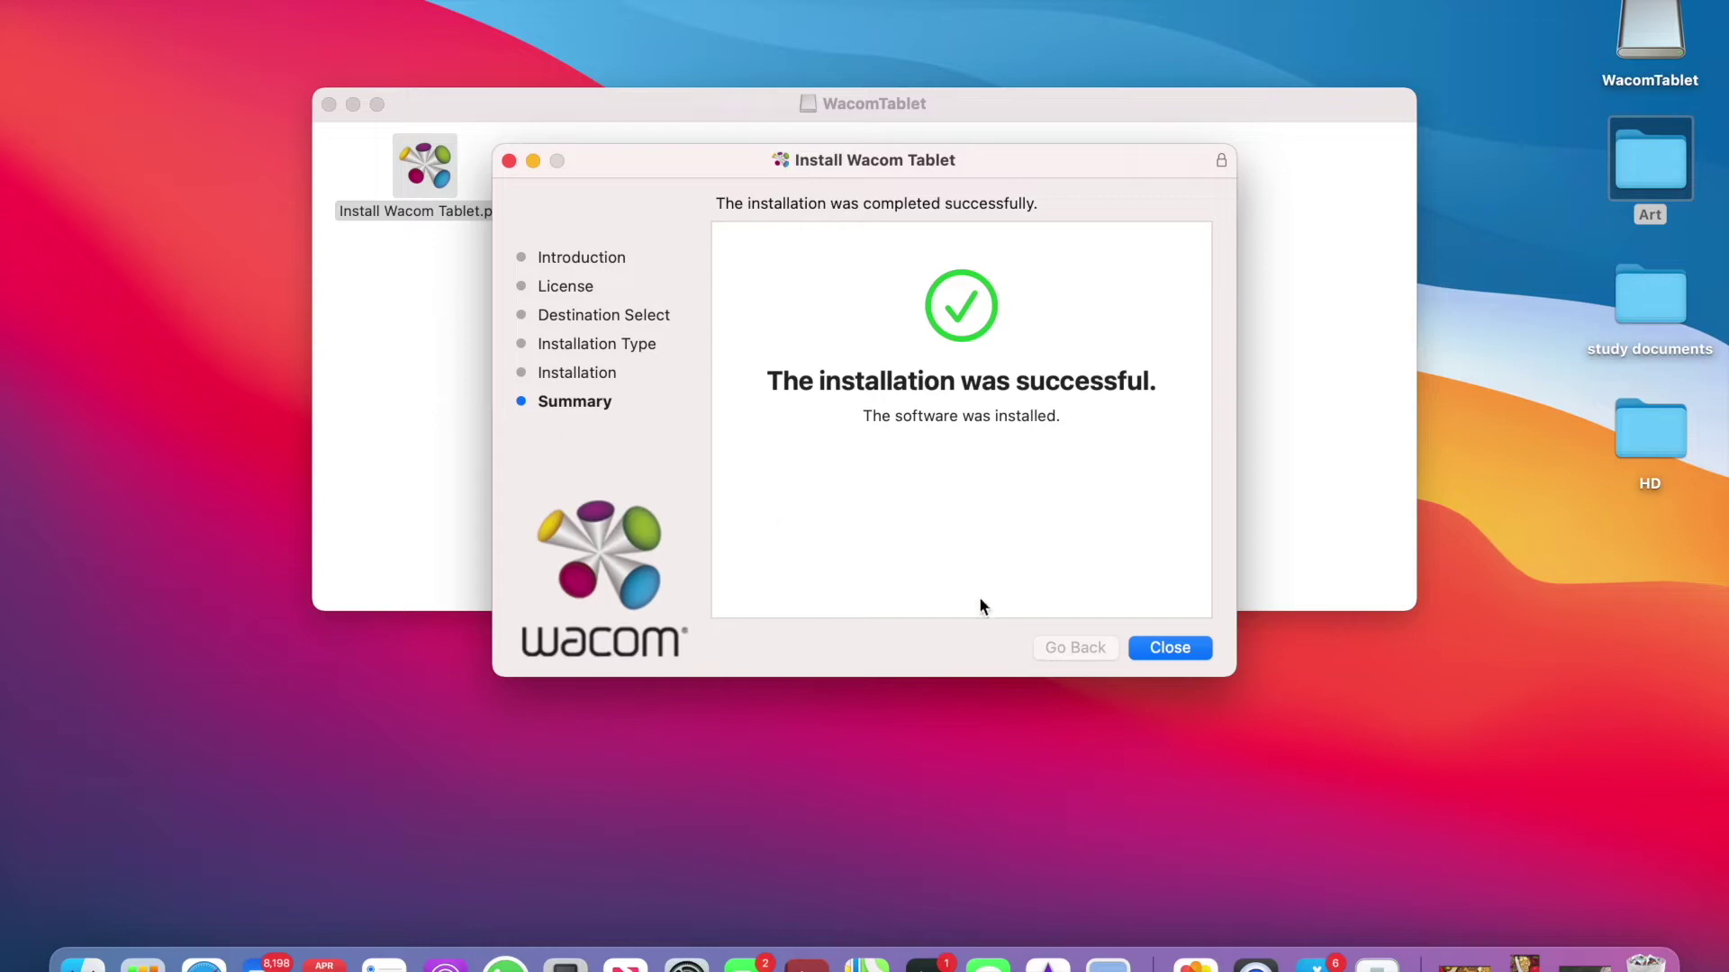
{"action": "left_click", "coordinate": [934, 505]}
Unlock Input Monitoring, check WacomTabletDriver, relock the settings and close Security & Privacy
{"action": "left_click", "coordinate": [983, 416]}
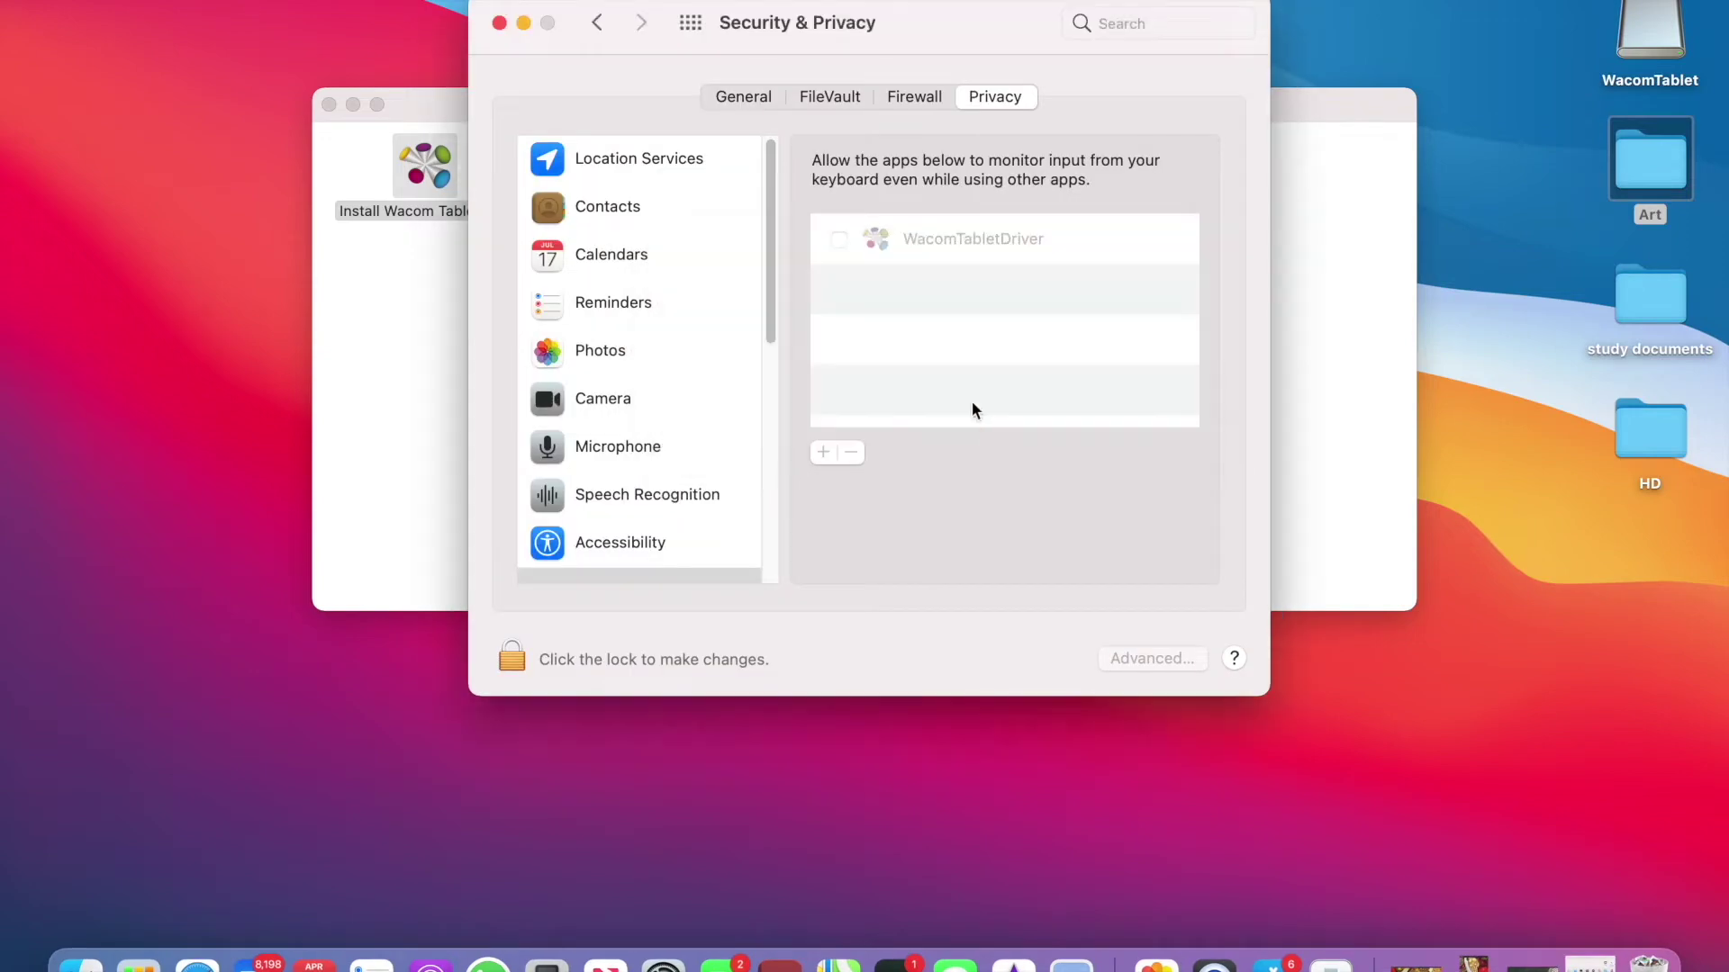
{"action": "left_click", "coordinate": [513, 654]}
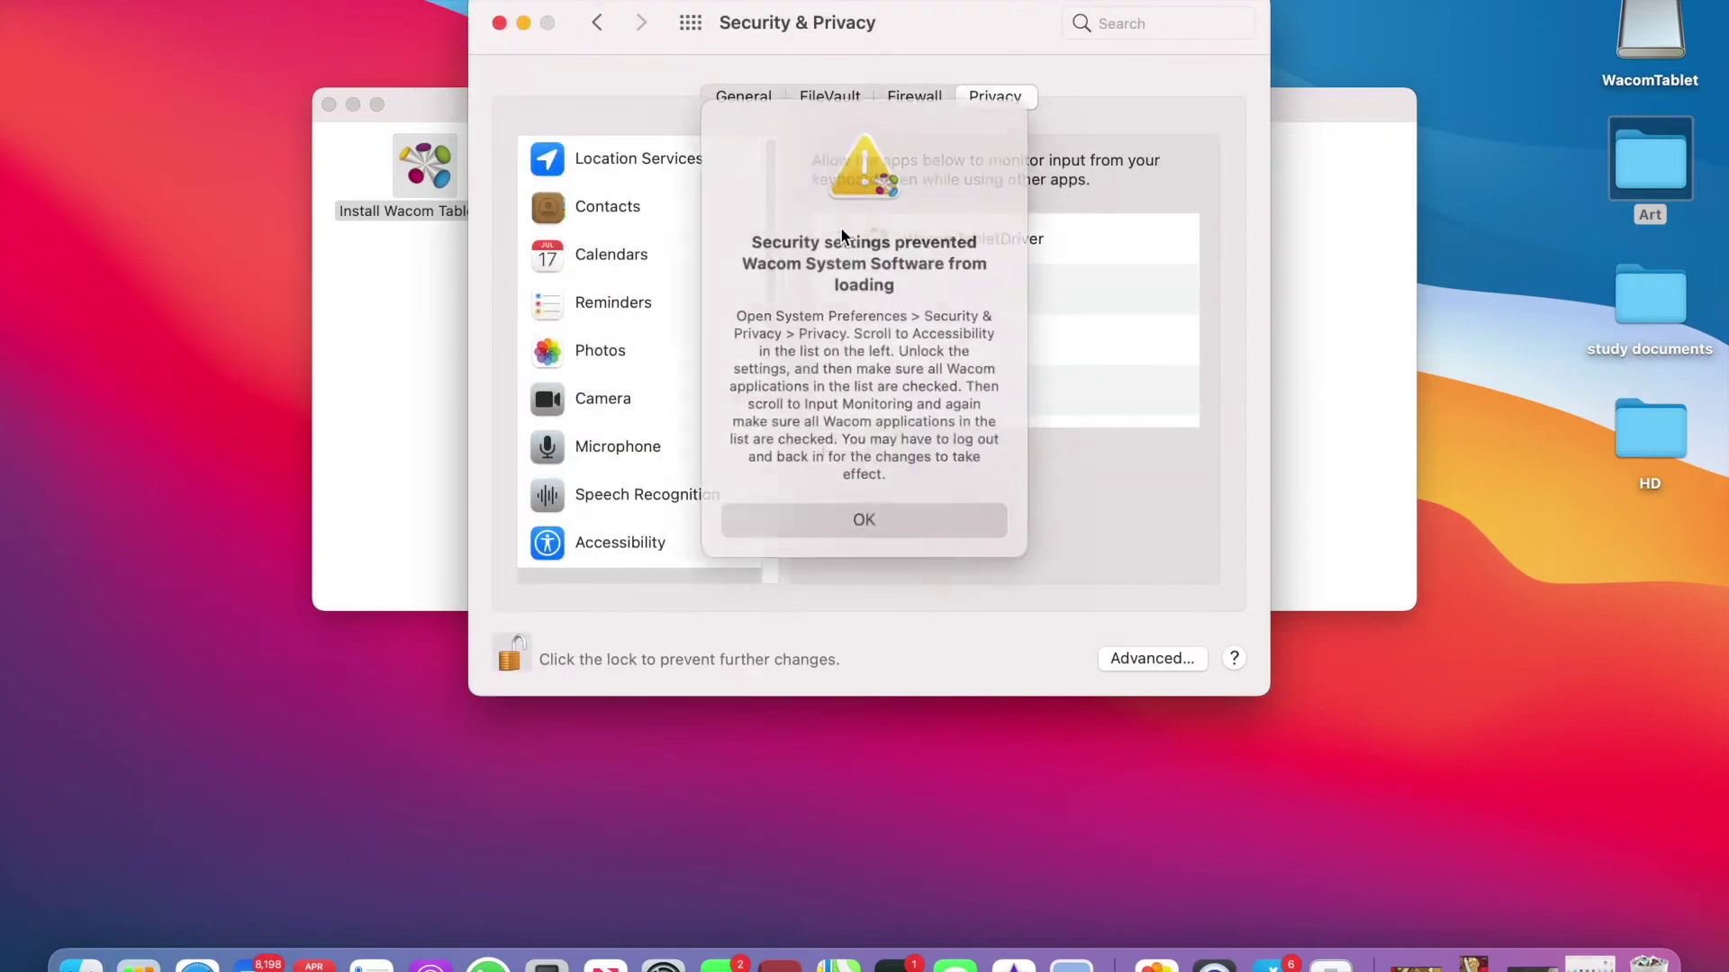
{"action": "left_click", "coordinate": [860, 511]}
{"action": "left_click", "coordinate": [838, 241]}
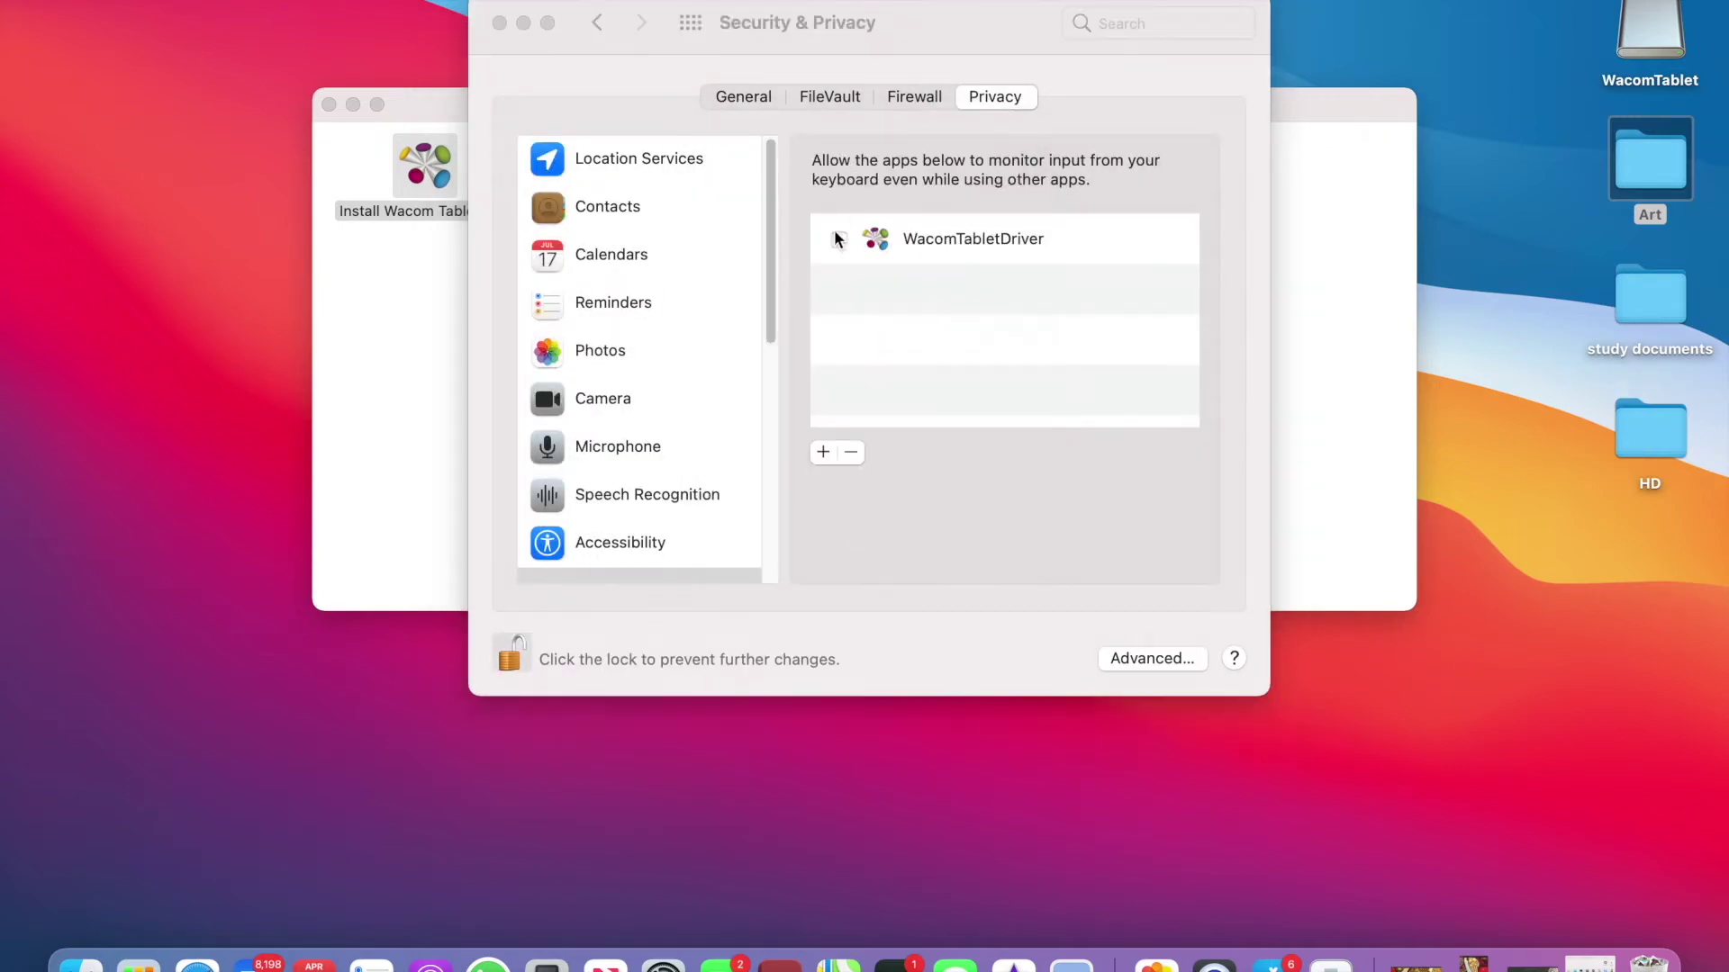
{"action": "left_click", "coordinate": [956, 475]}
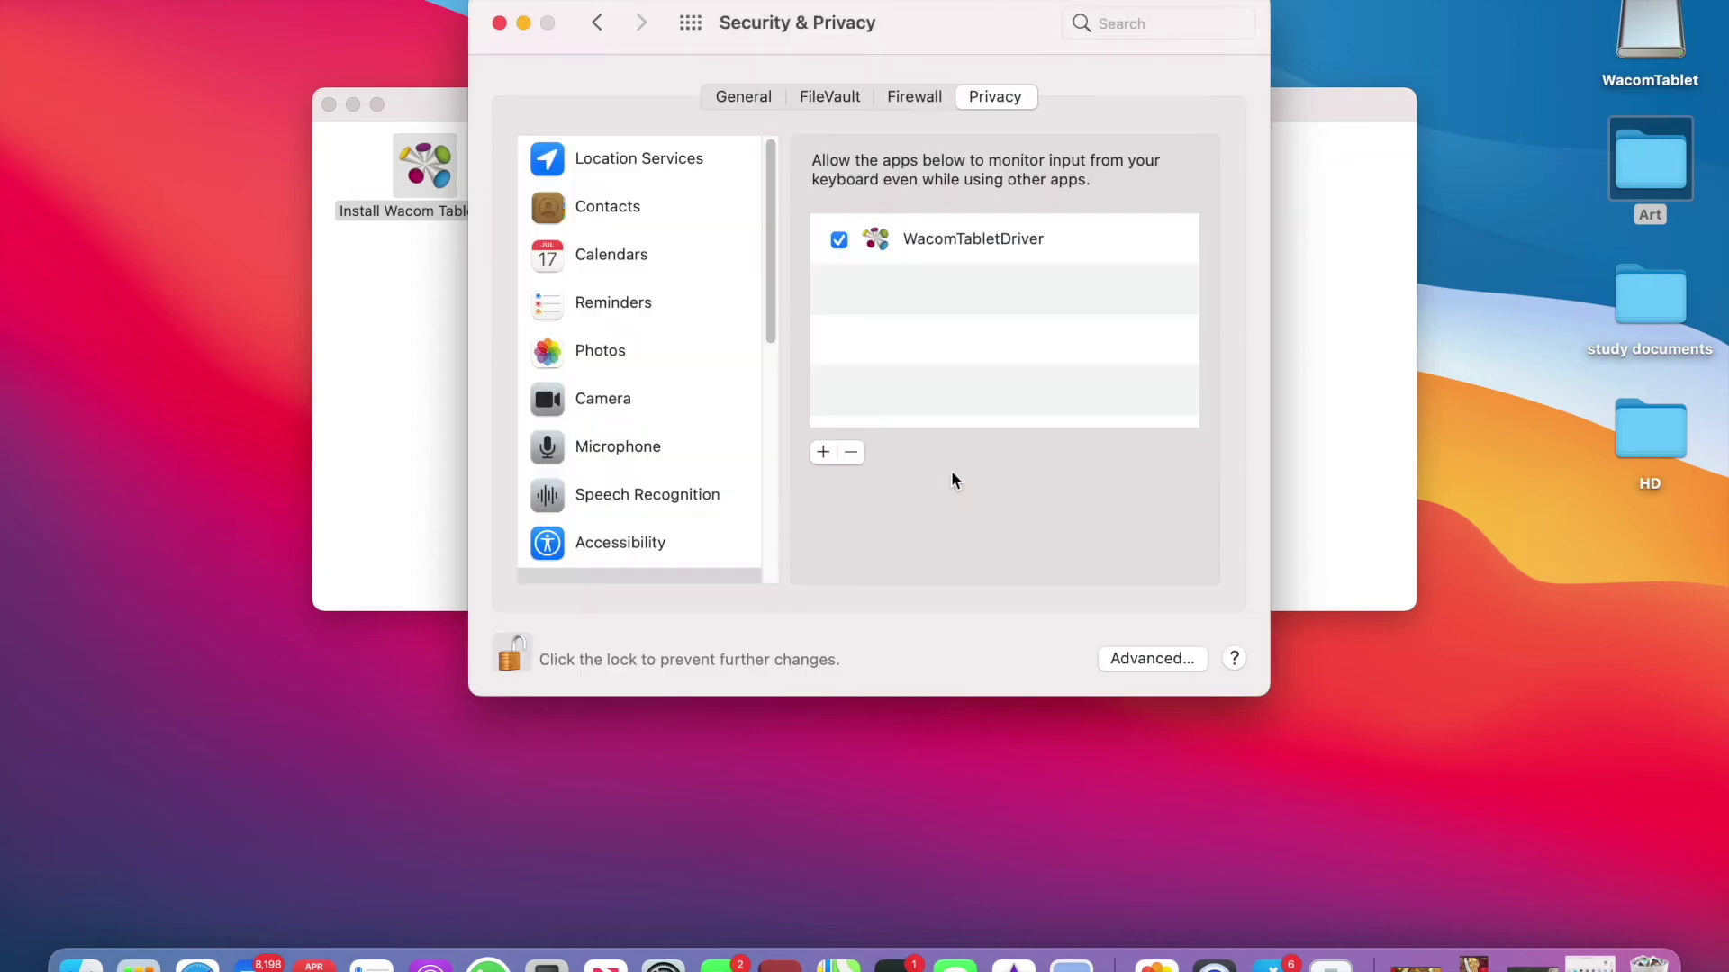
{"action": "left_click", "coordinate": [512, 655]}
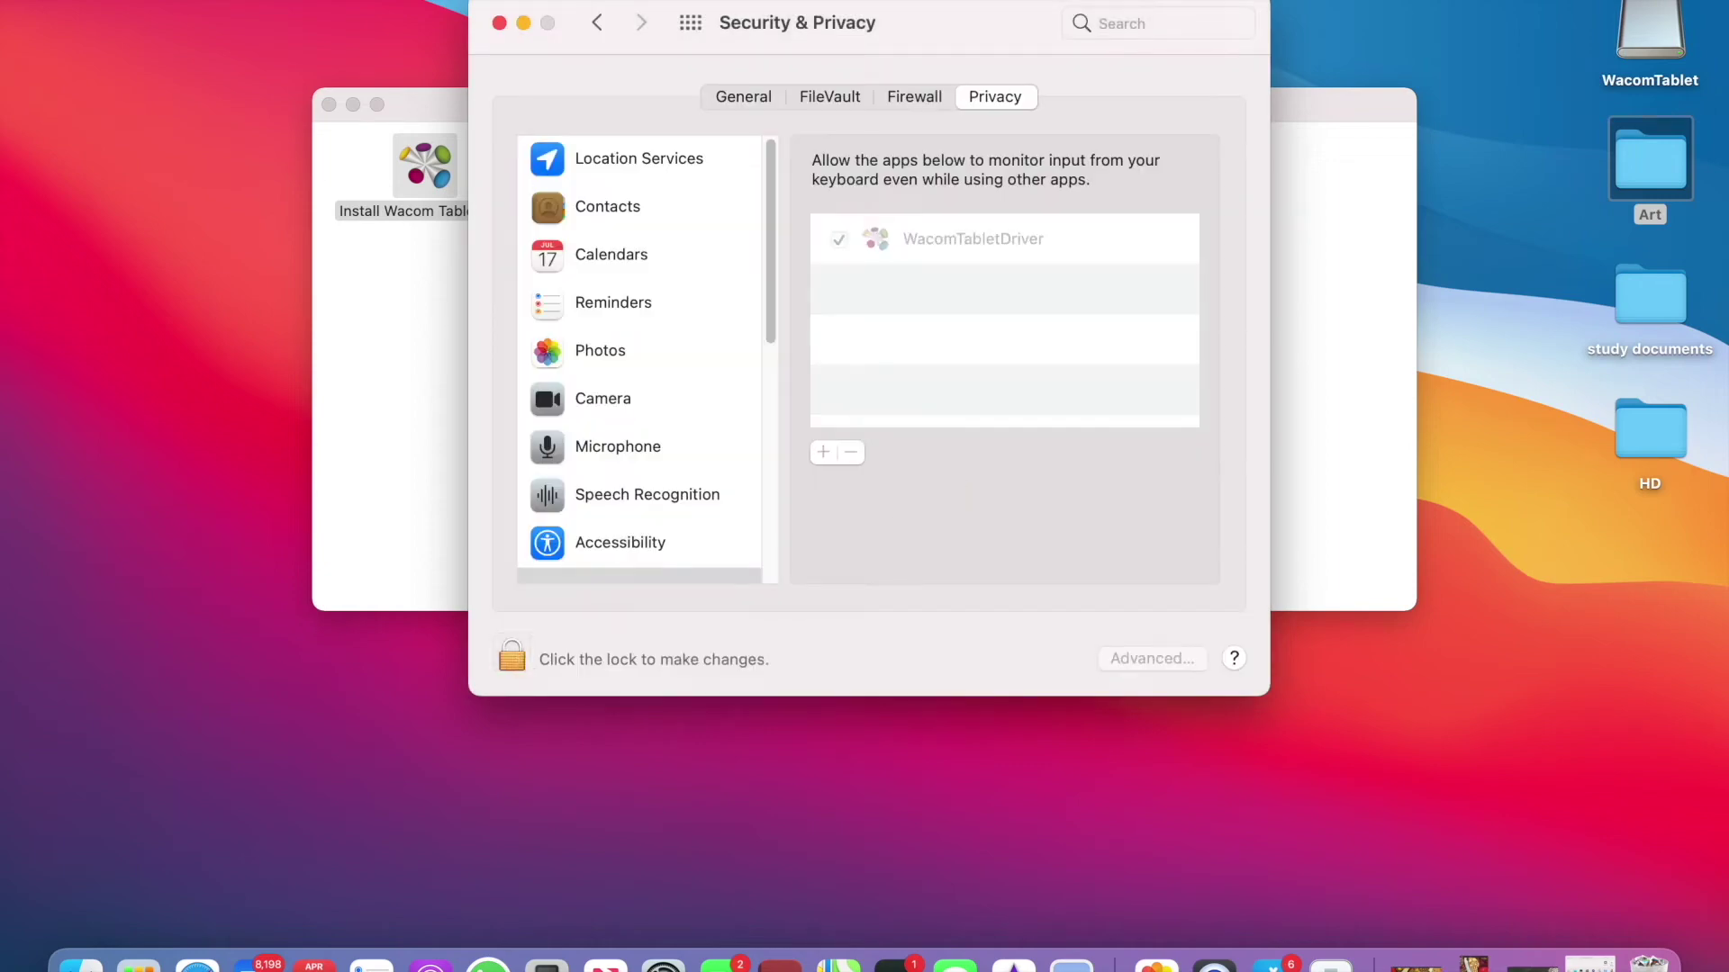
{"action": "left_click", "coordinate": [500, 23]}
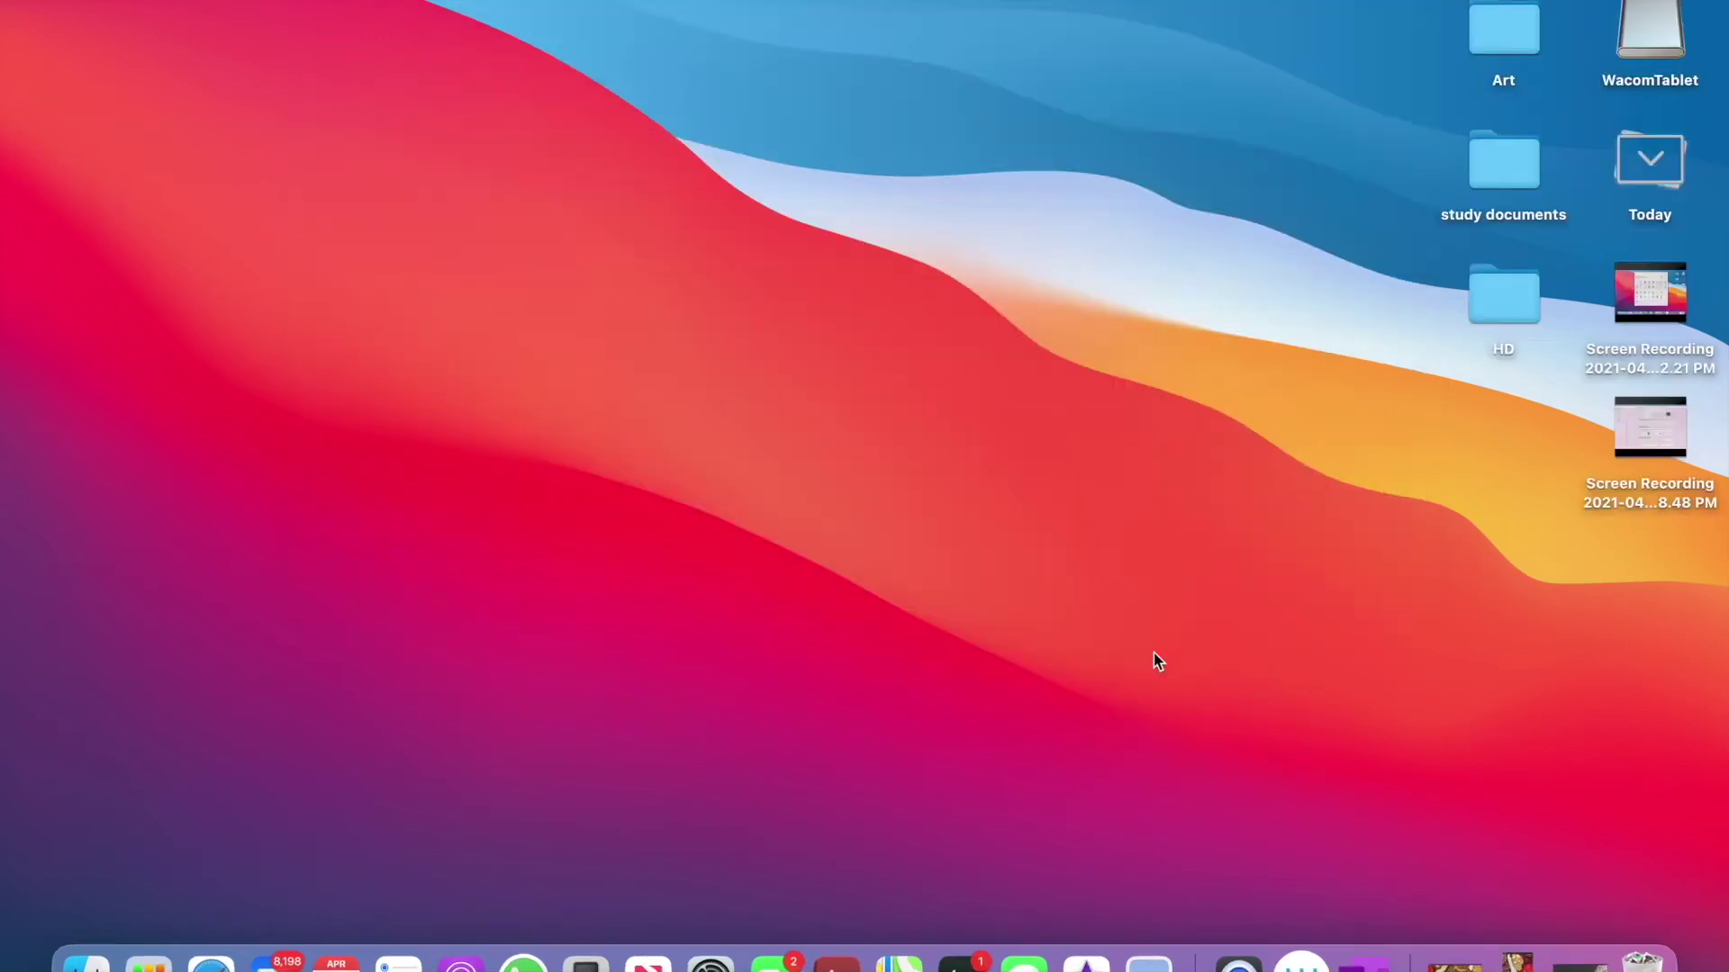
In Wacom Desktop Center's pen settings, set the lower side button to Right Click and the upper to Undo
{"action": "left_click", "coordinate": [1301, 963]}
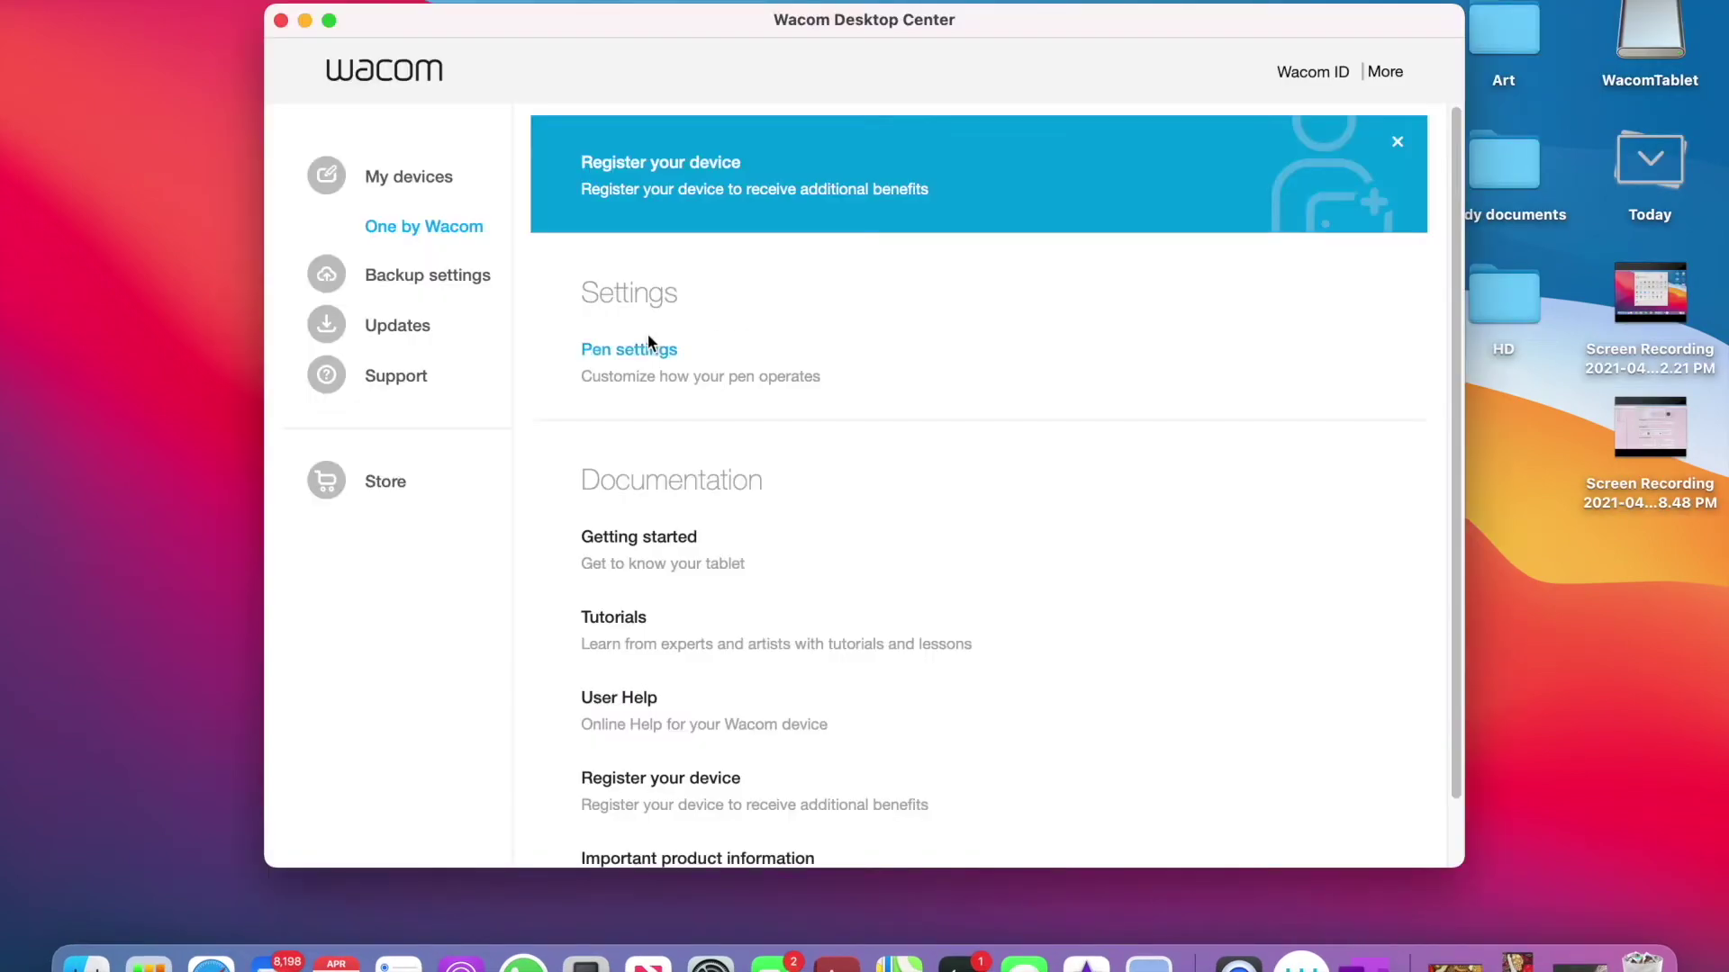
{"action": "left_click", "coordinate": [617, 351]}
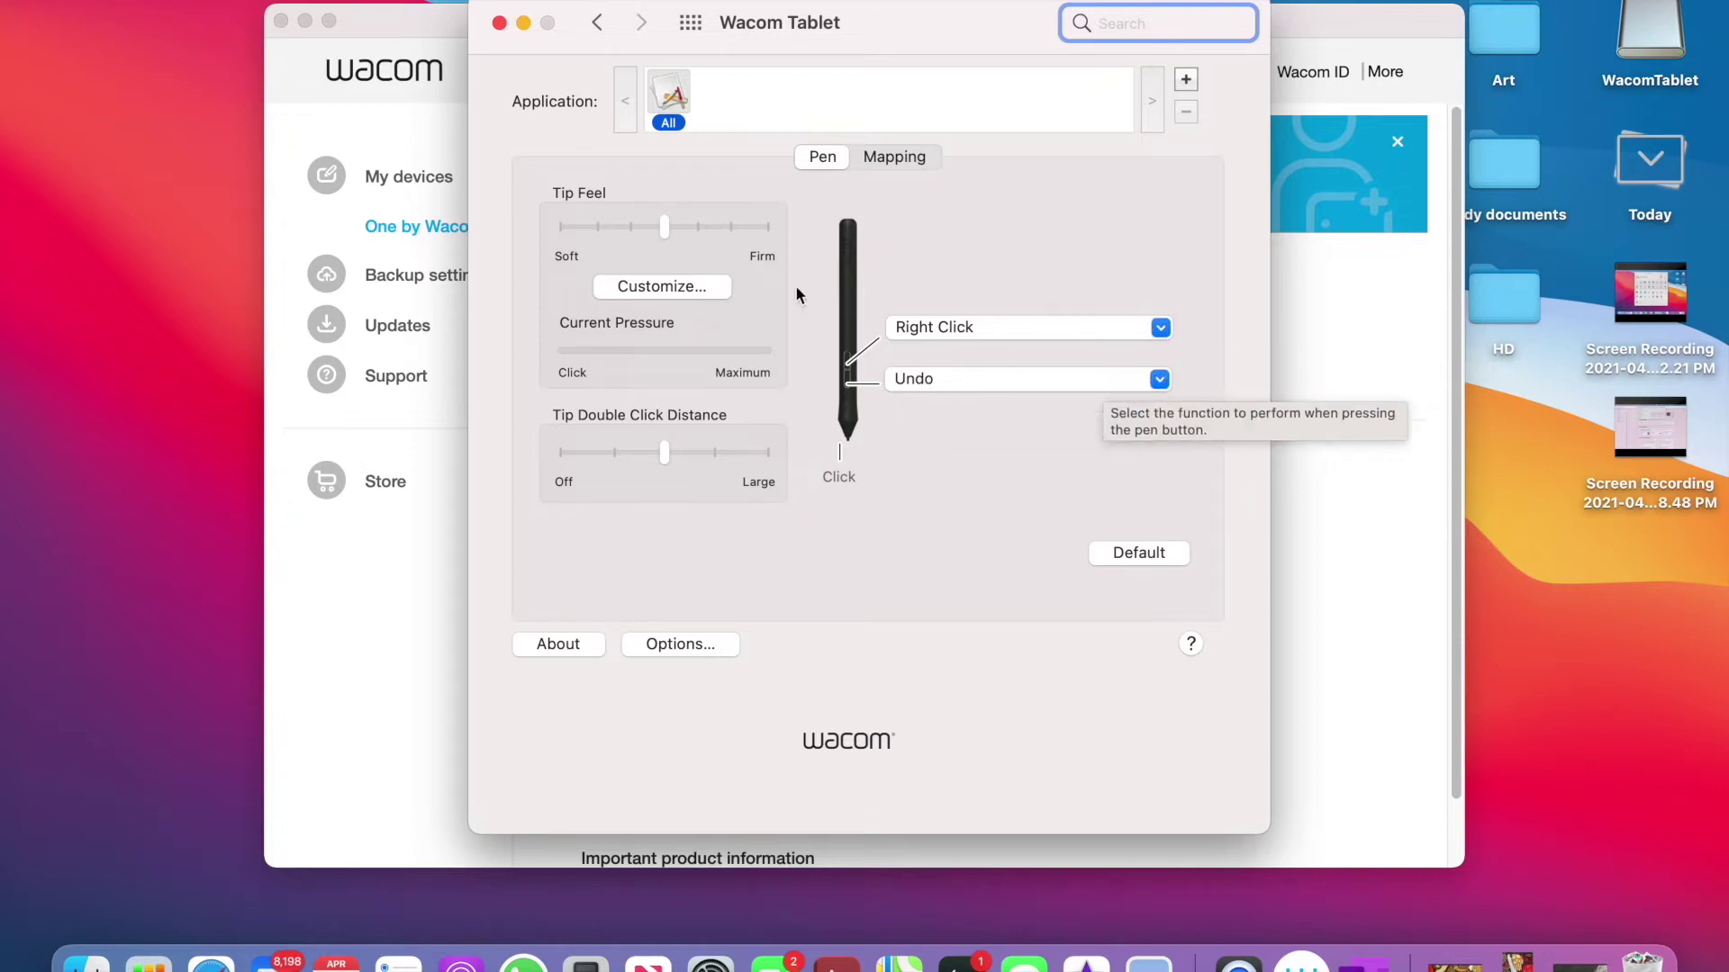
{"action": "left_click", "coordinate": [1163, 328]}
{"action": "mouse_move", "coordinate": [1157, 359]}
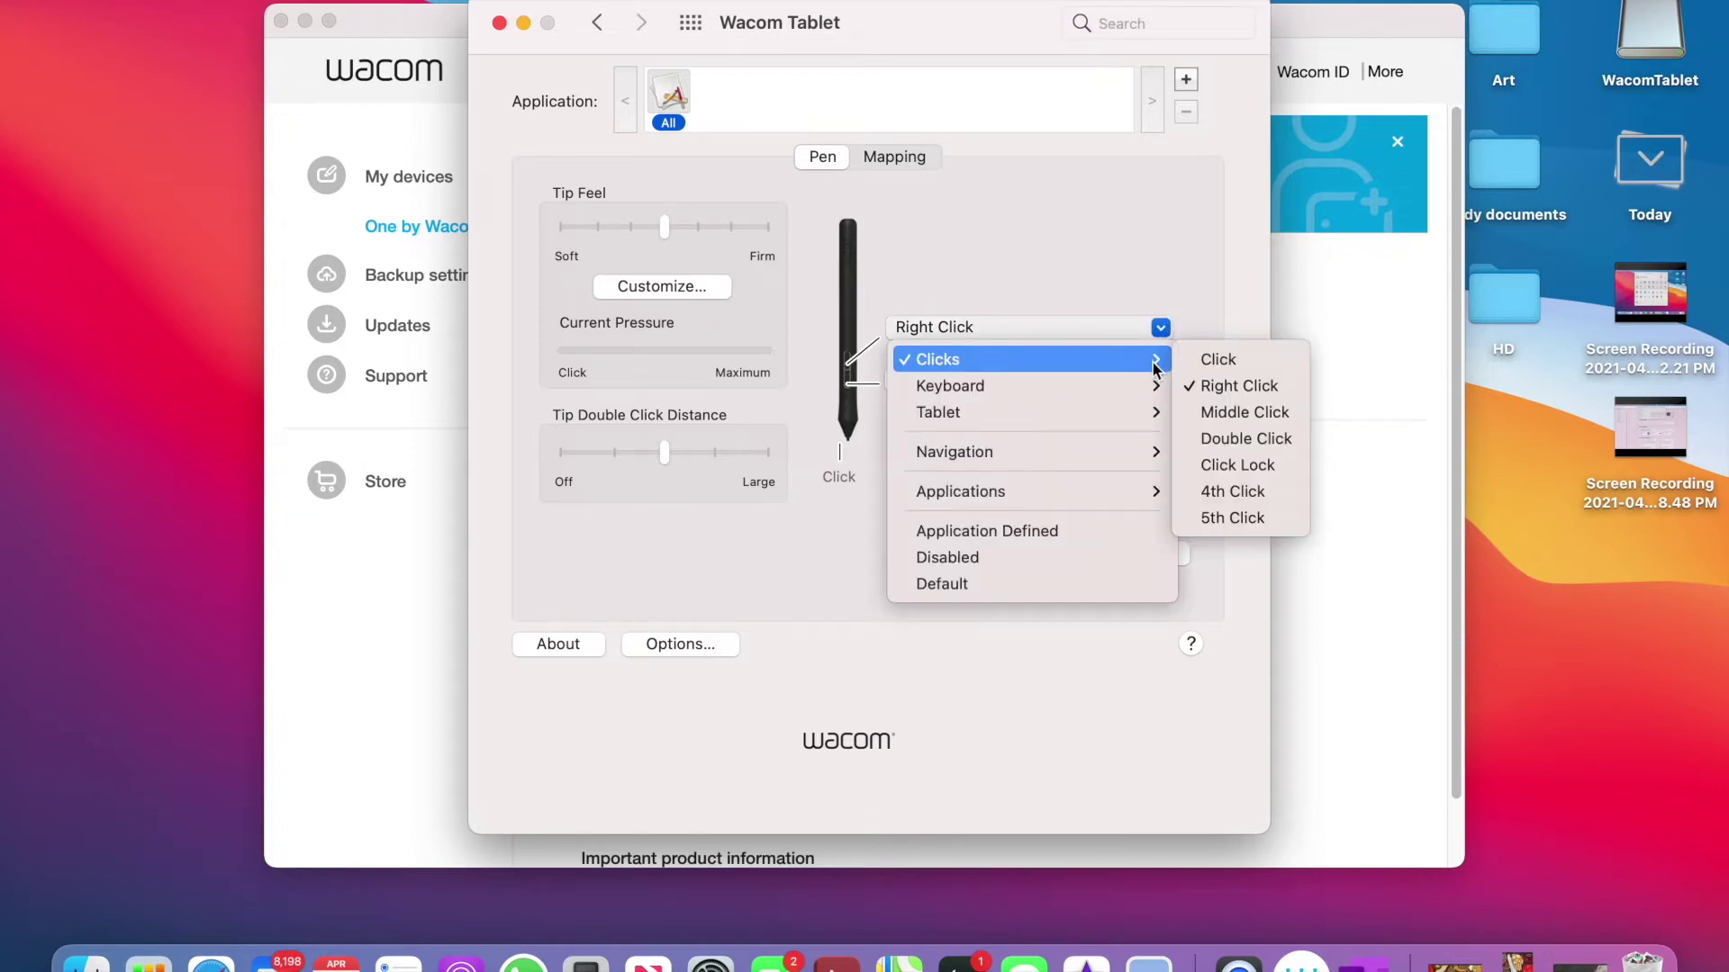
{"action": "left_click", "coordinate": [1231, 387]}
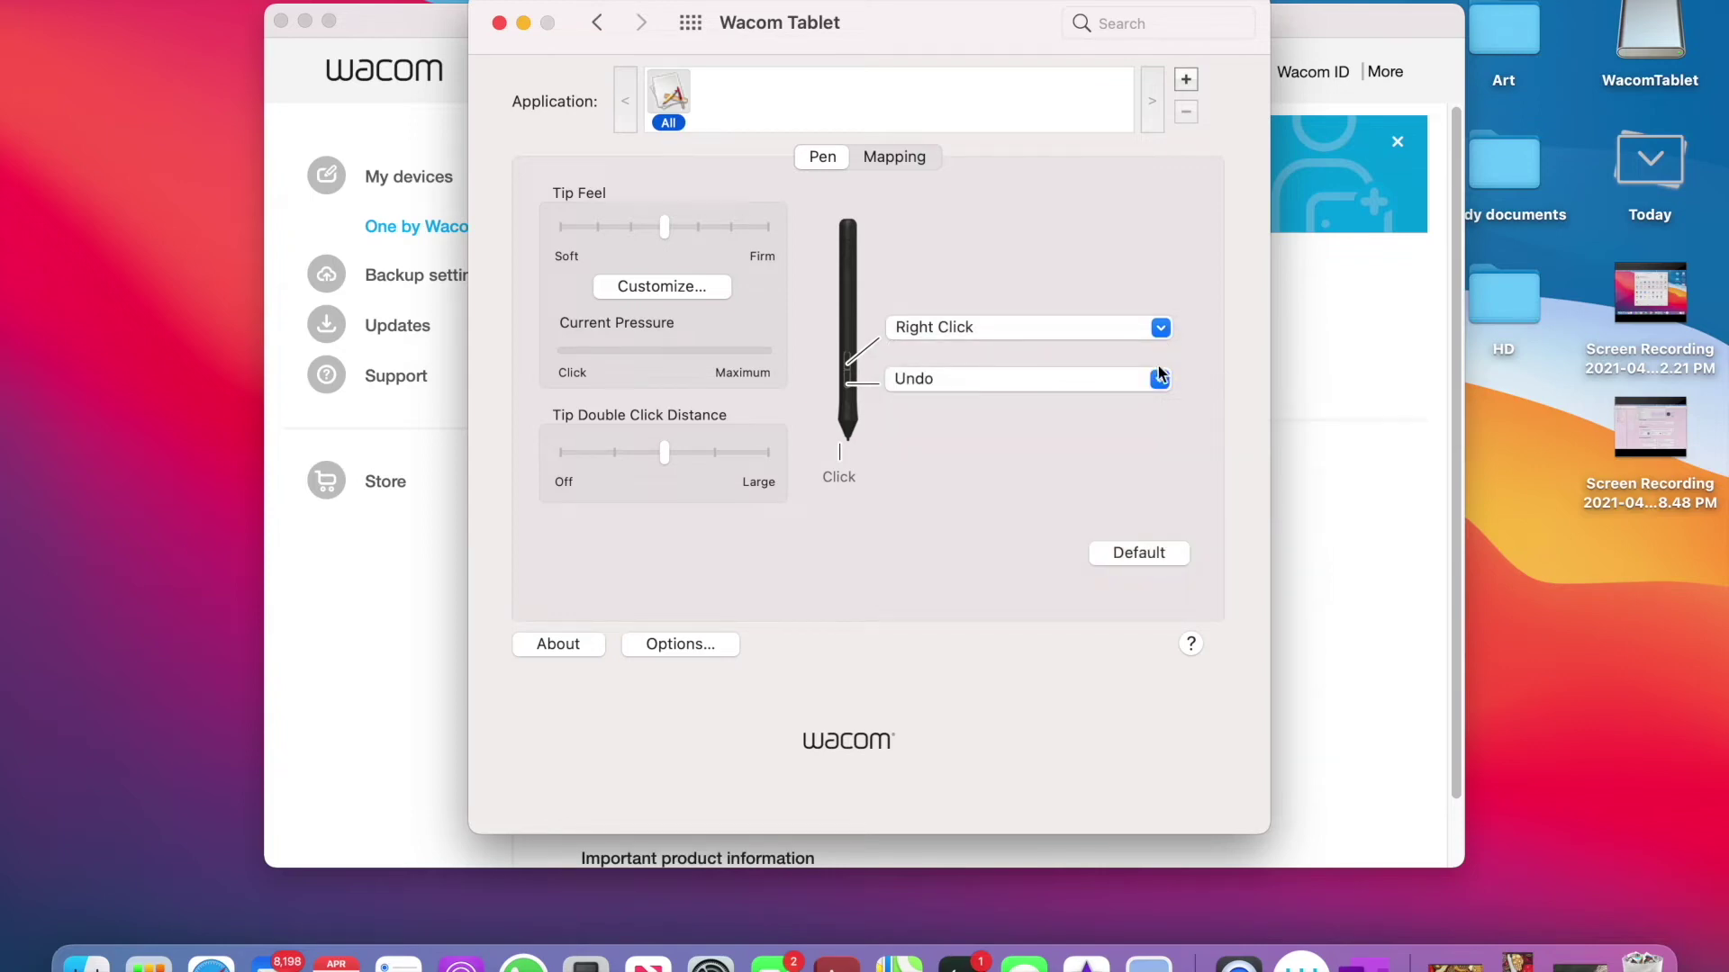
{"action": "left_click", "coordinate": [1159, 376]}
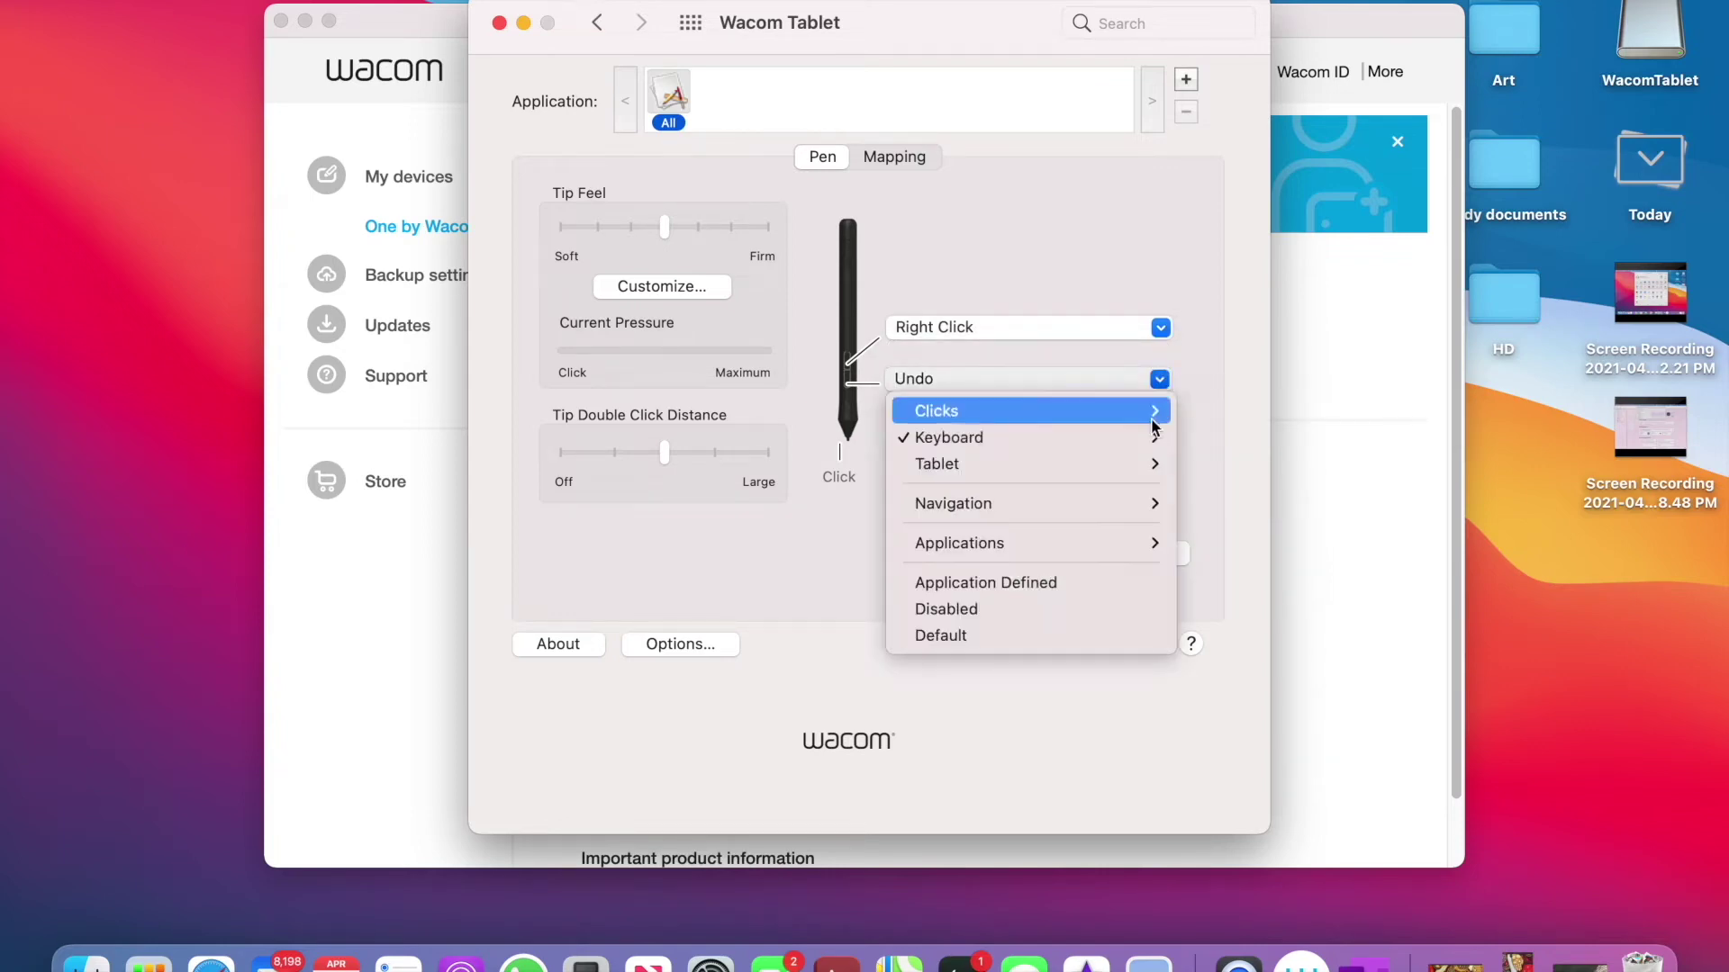
{"action": "mouse_move", "coordinate": [1151, 413]}
{"action": "left_click", "coordinate": [1208, 445]}
{"action": "left_click", "coordinate": [1157, 327]}
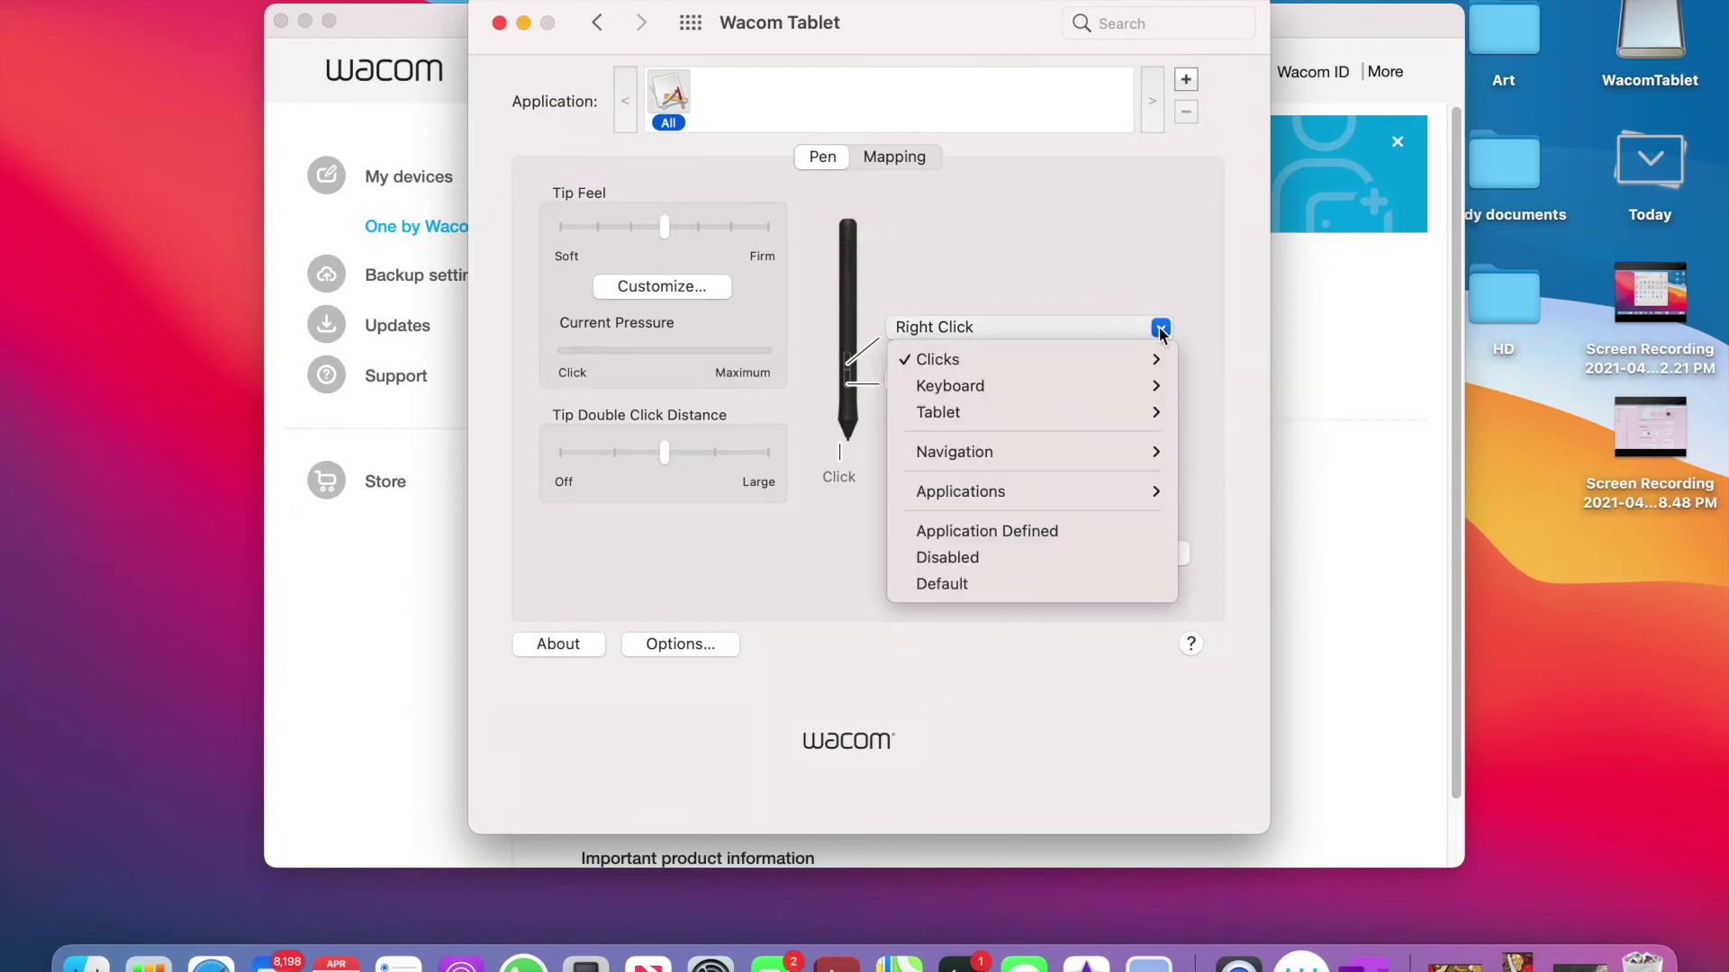
{"action": "mouse_move", "coordinate": [1162, 354]}
{"action": "mouse_move", "coordinate": [1152, 386]}
{"action": "left_click", "coordinate": [1202, 440]}
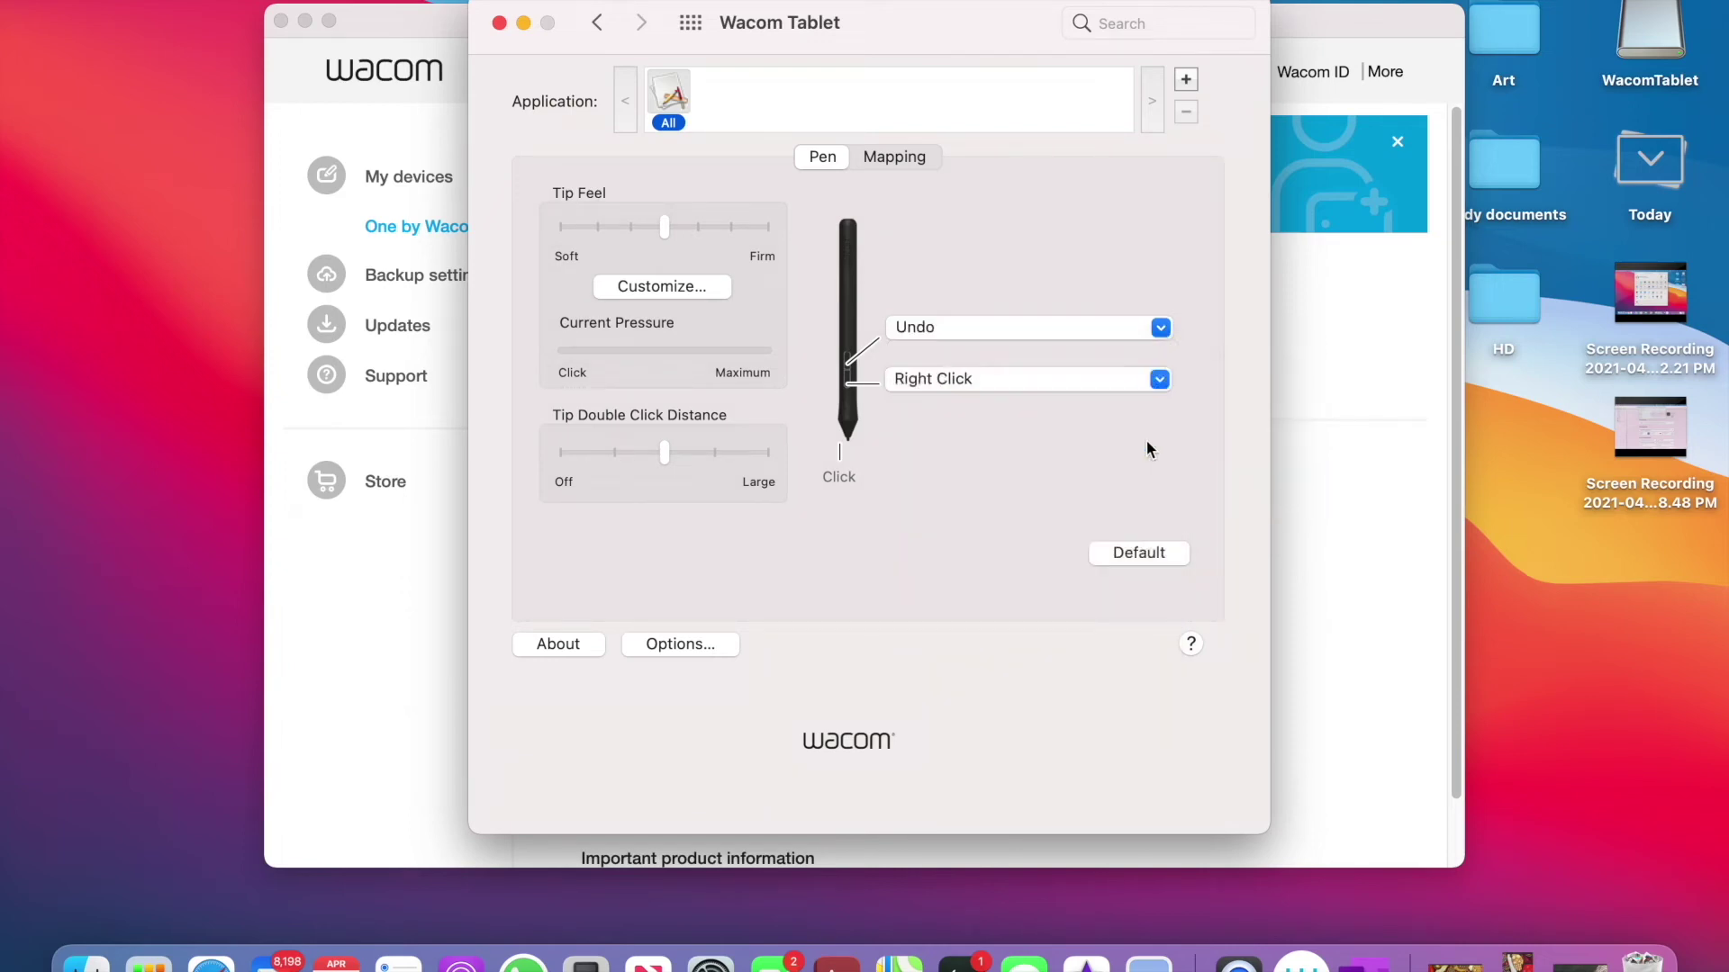
On the Mapping tab, cycle orientation through Portrait, Landscape Flipped and Portrait Flipped, ending on Landscape
{"action": "left_click", "coordinate": [900, 159]}
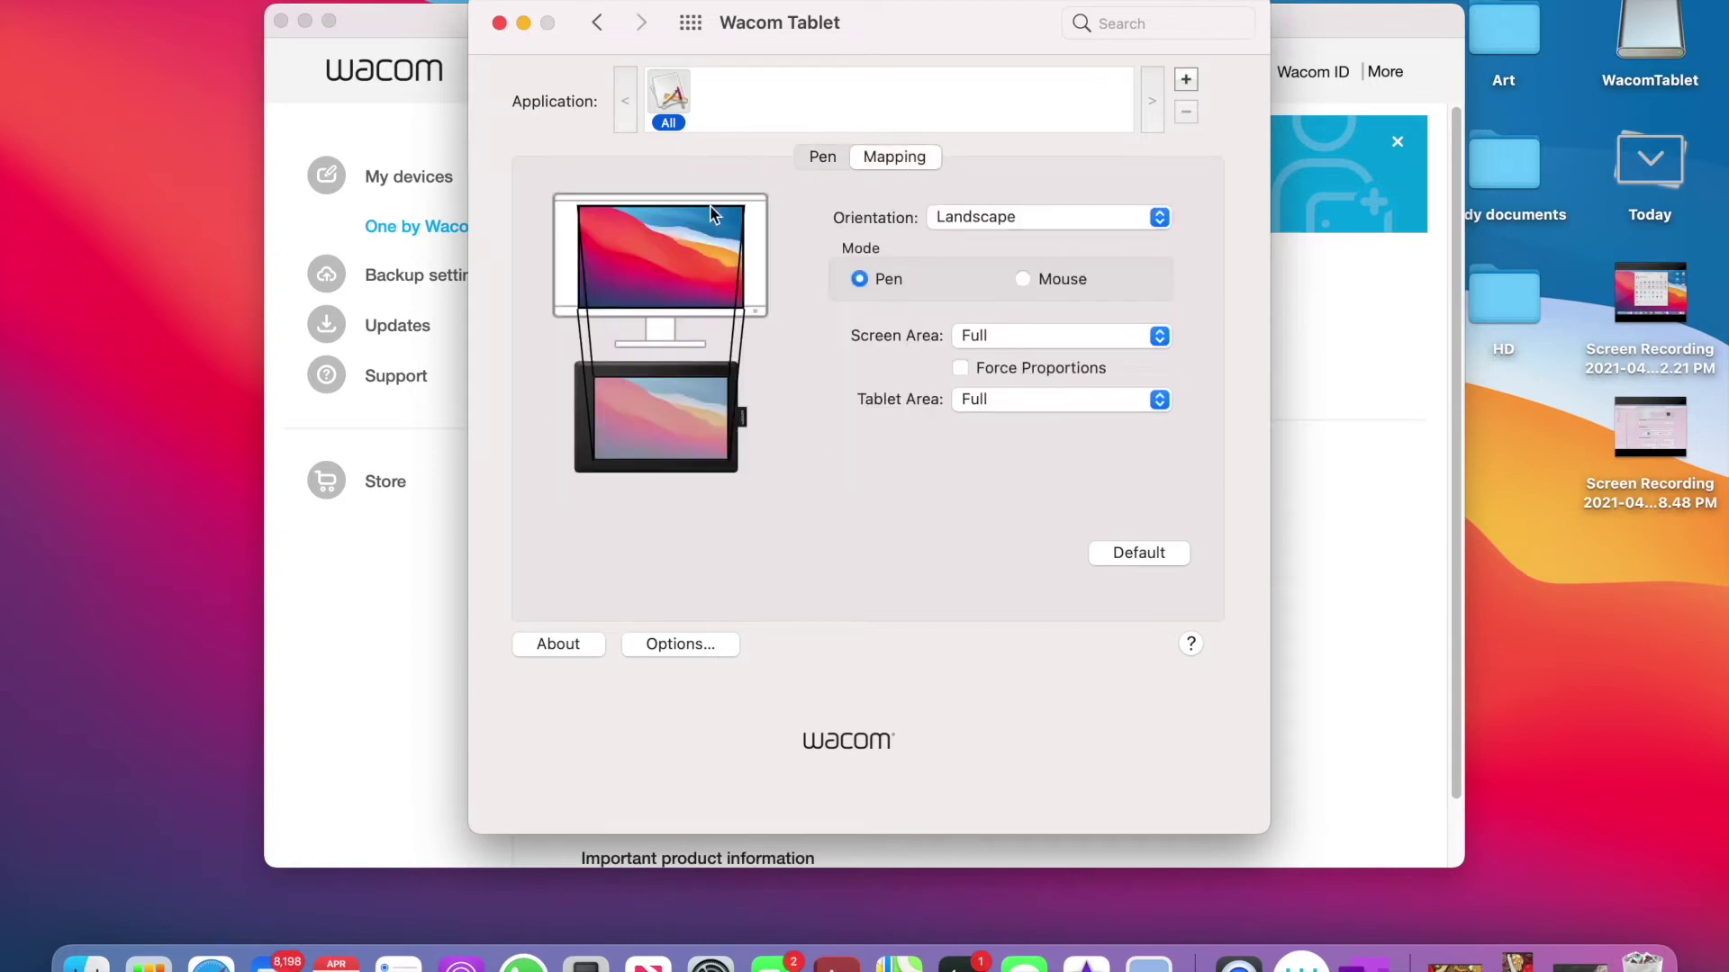
{"action": "left_click", "coordinate": [1162, 222]}
{"action": "left_click", "coordinate": [1116, 243]}
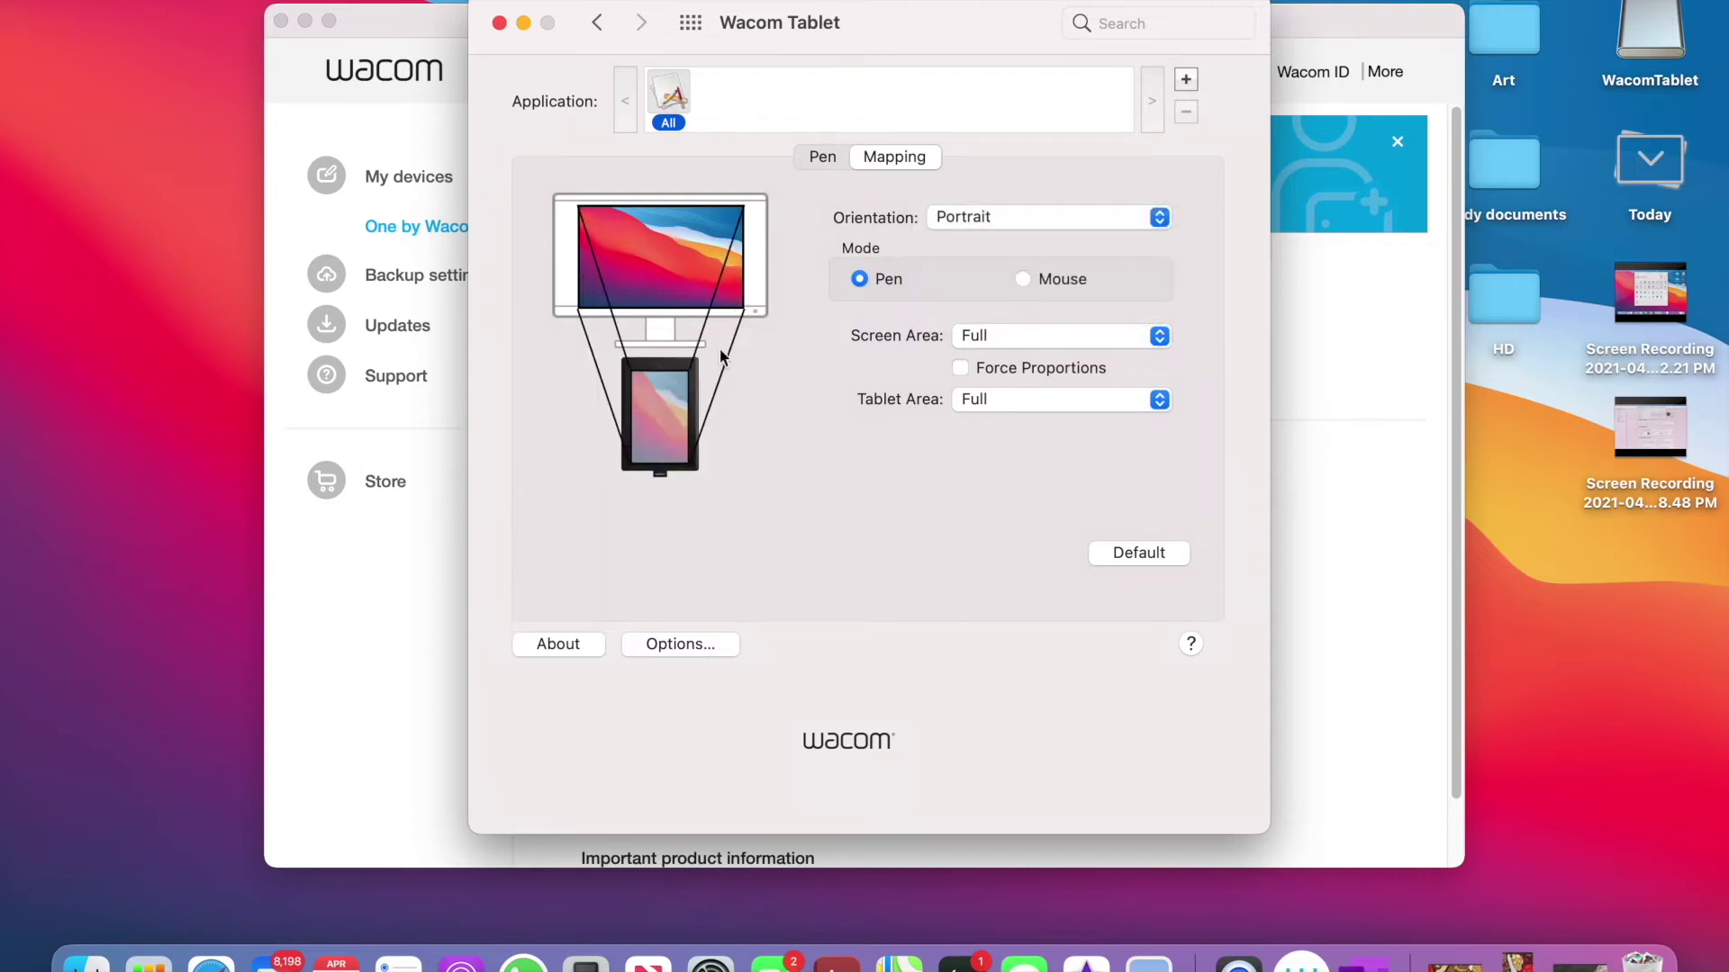
{"action": "left_click", "coordinate": [1159, 218]}
{"action": "left_click", "coordinate": [1139, 245]}
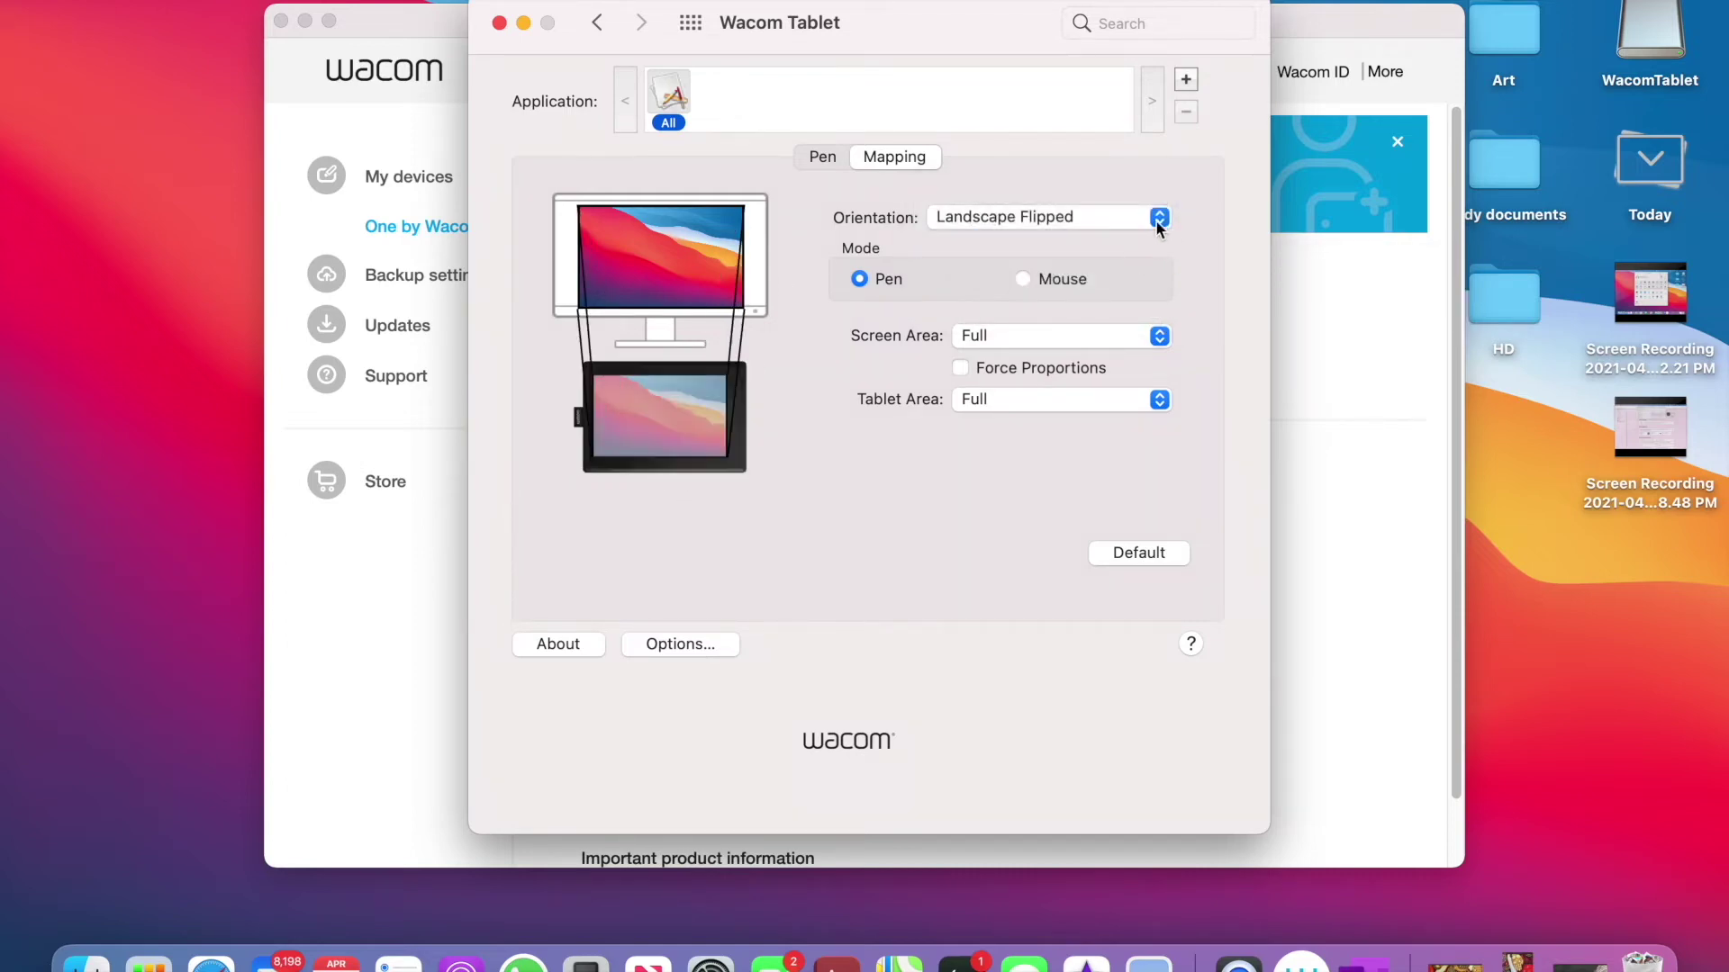
{"action": "left_click", "coordinate": [1158, 221]}
{"action": "left_click", "coordinate": [1153, 247]}
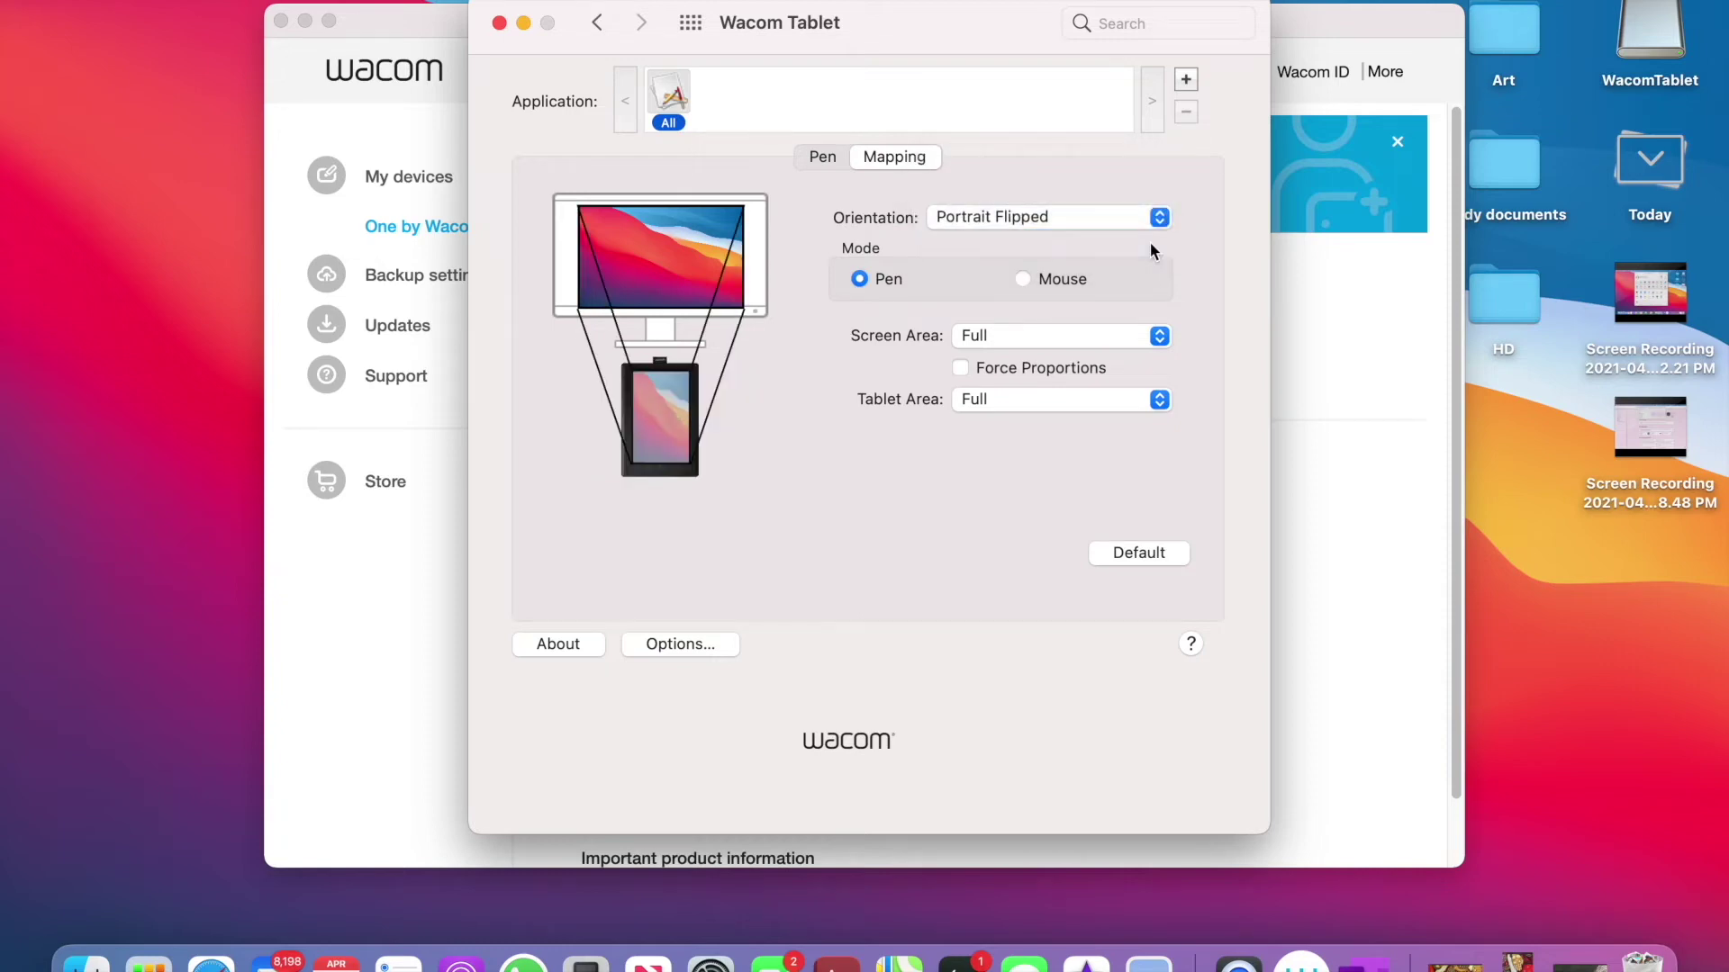
{"action": "left_click", "coordinate": [1159, 219]}
{"action": "left_click", "coordinate": [1115, 137]}
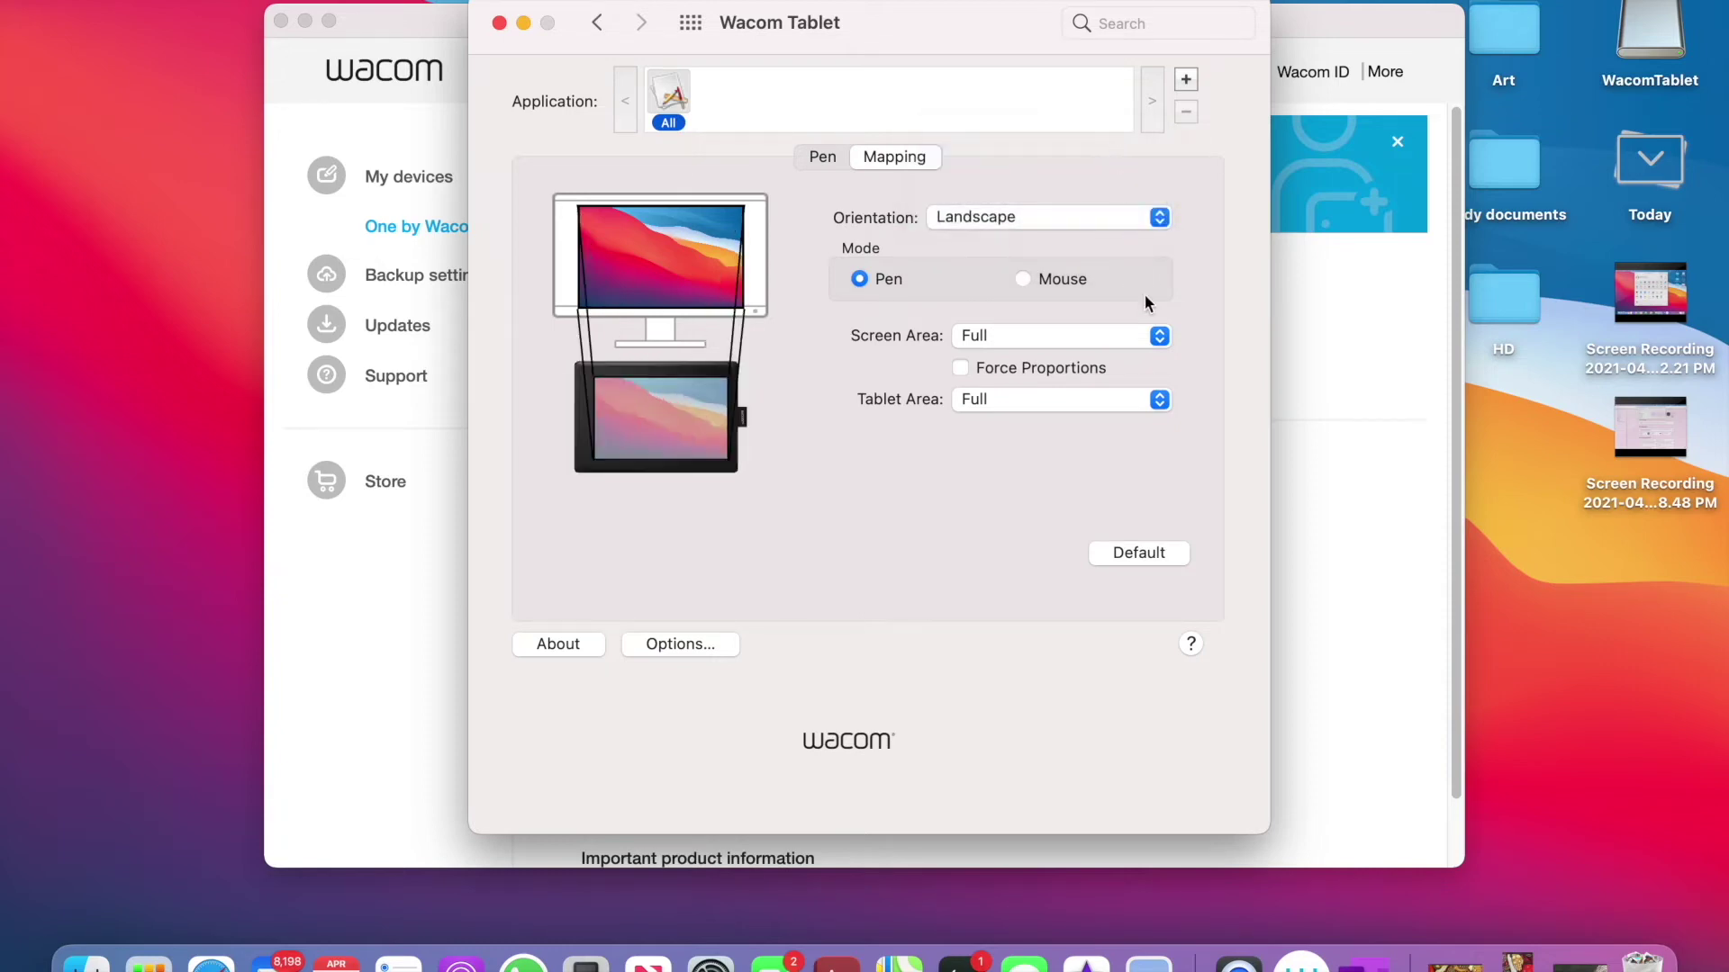
Keep both the screen area and tablet area at their full settings
{"action": "left_click", "coordinate": [1159, 337]}
{"action": "left_click", "coordinate": [1162, 338]}
{"action": "left_click", "coordinate": [1161, 402]}
{"action": "left_click", "coordinate": [1161, 402]}
Switch to Mouse mode, set Mouse Height and Speed to the middle, then close Wacom Tablet Properties
{"action": "left_click", "coordinate": [1023, 280]}
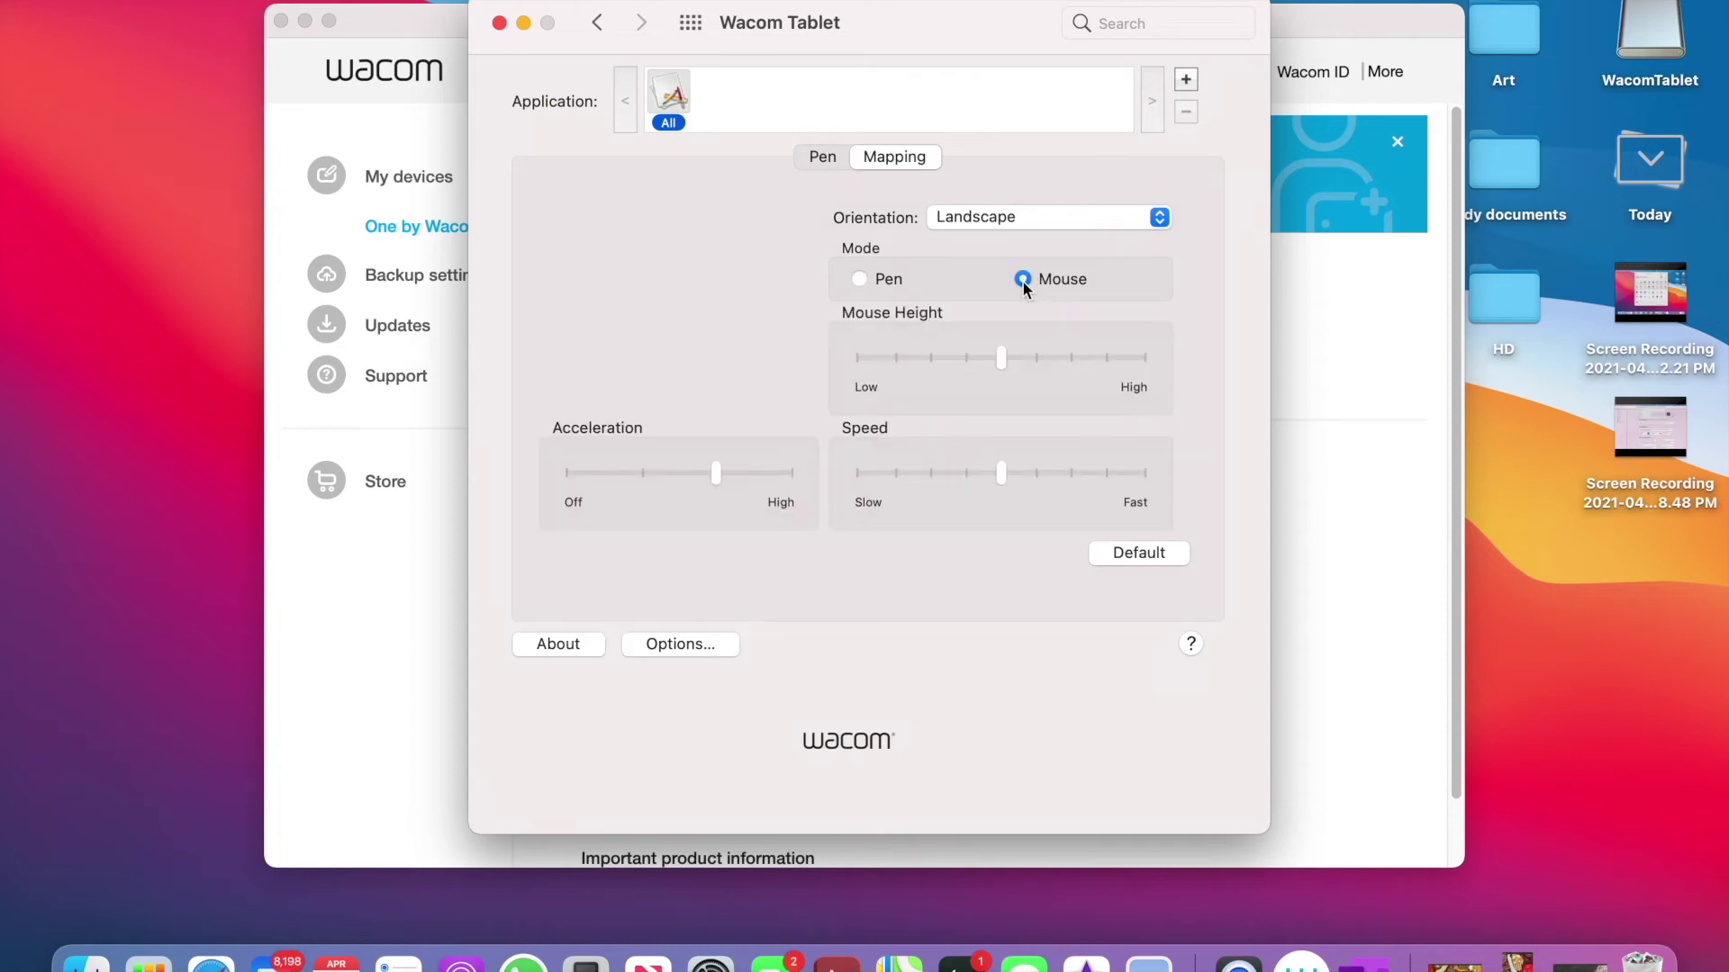
{"action": "left_click", "coordinate": [1006, 353]}
{"action": "left_click", "coordinate": [1010, 474]}
{"action": "left_click", "coordinate": [818, 160]}
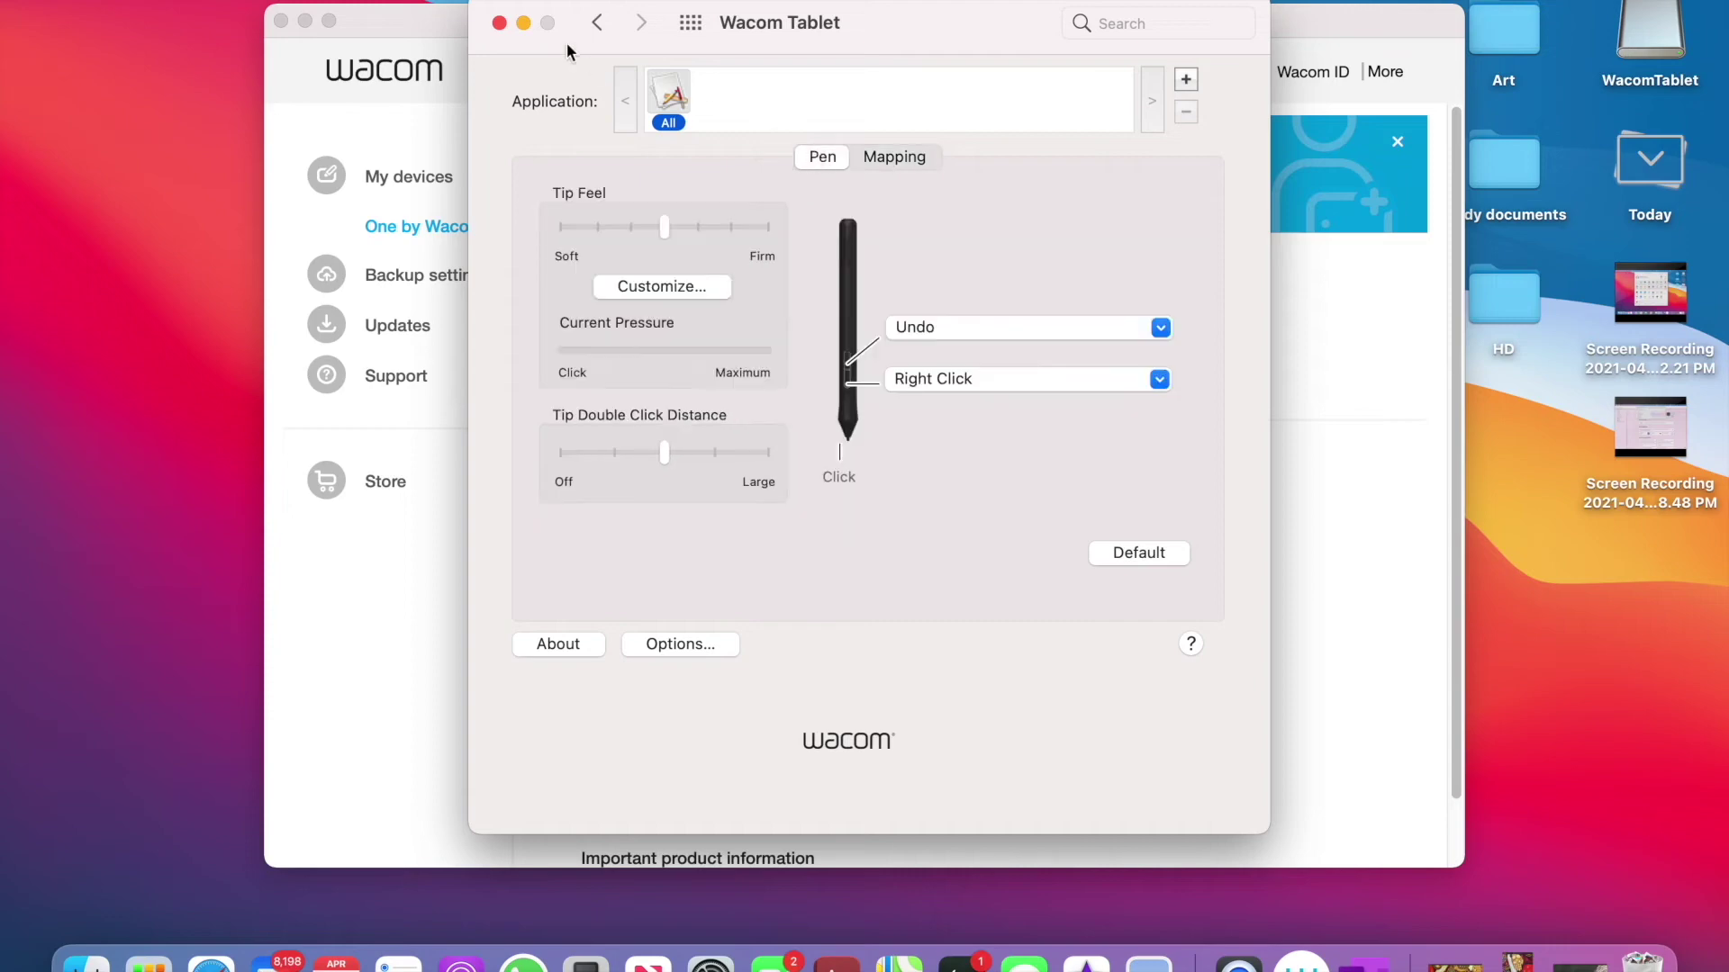
{"action": "left_click", "coordinate": [499, 24]}
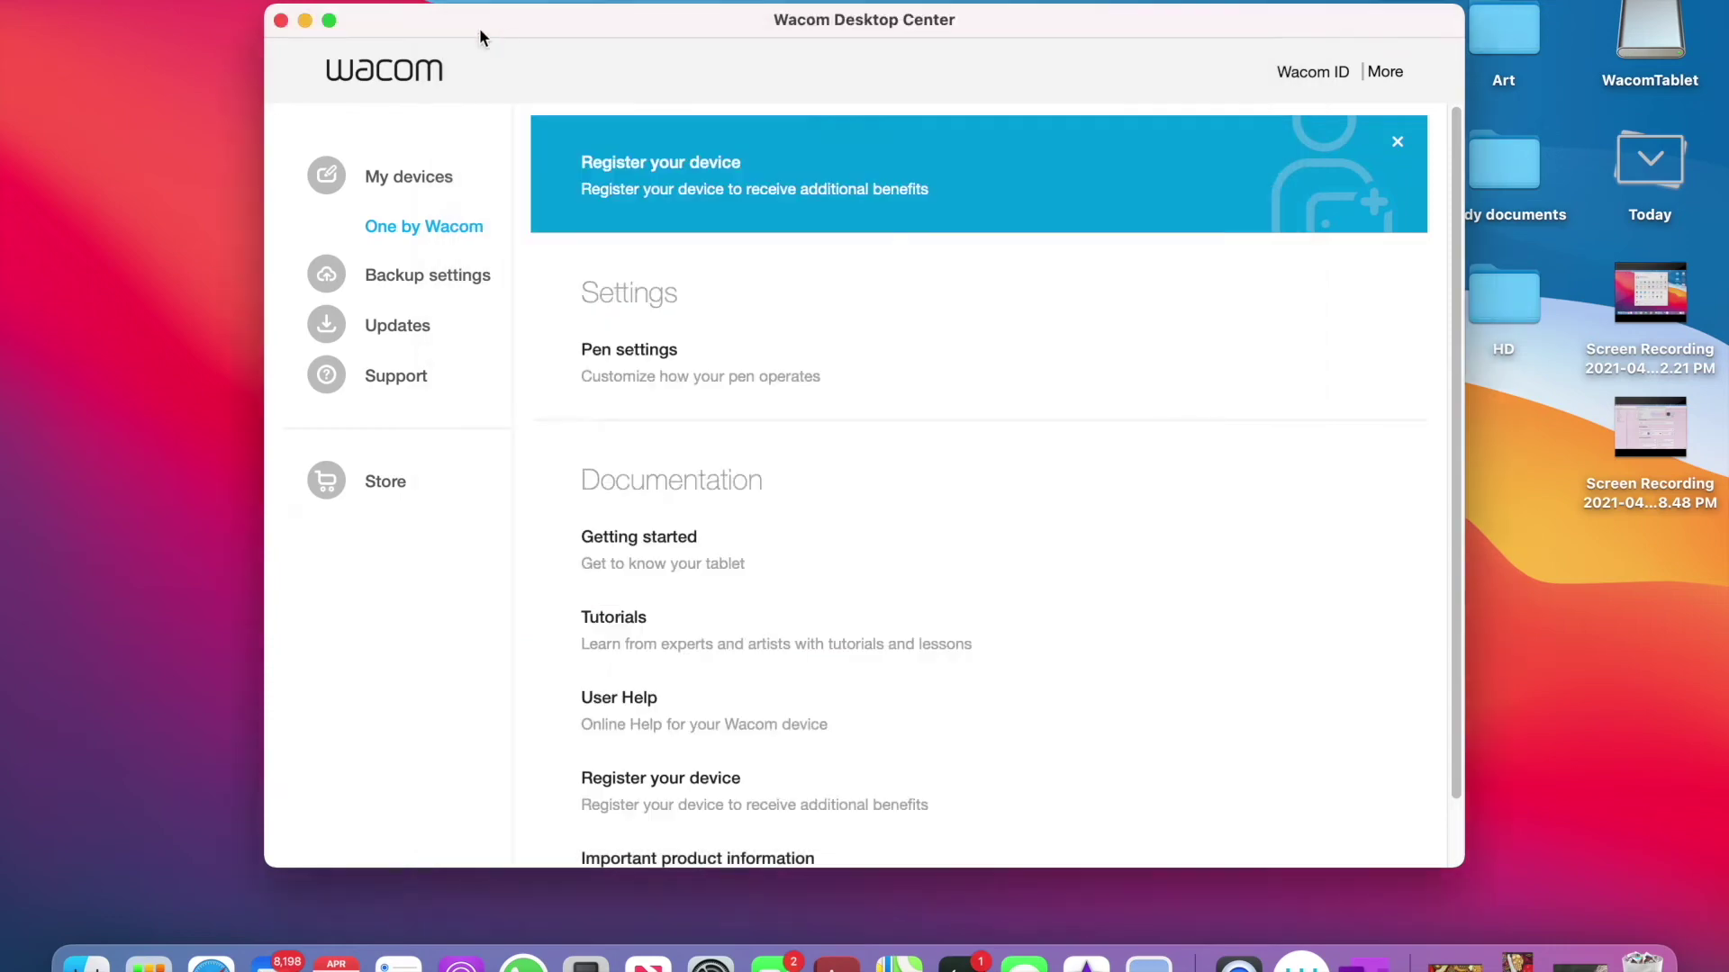
Close Wacom Desktop Center, activate the OneNote Untitled Page, and test the pen with a short stroke
{"action": "left_click", "coordinate": [281, 21]}
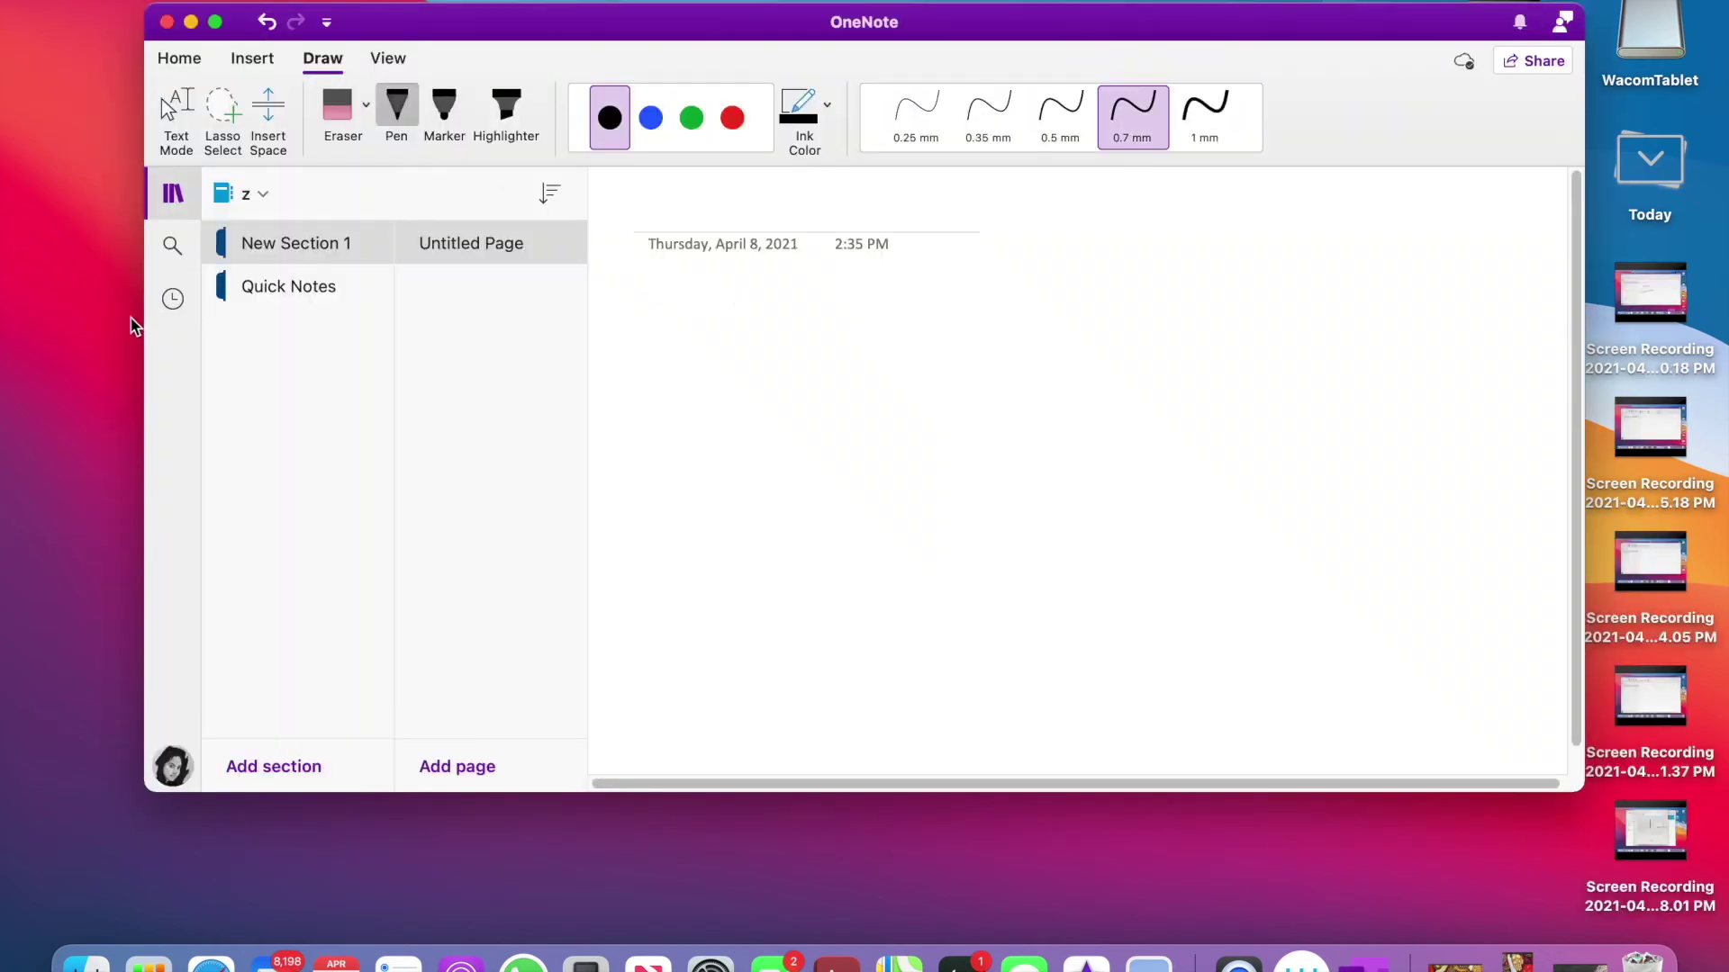
{"action": "left_click", "coordinate": [123, 347]}
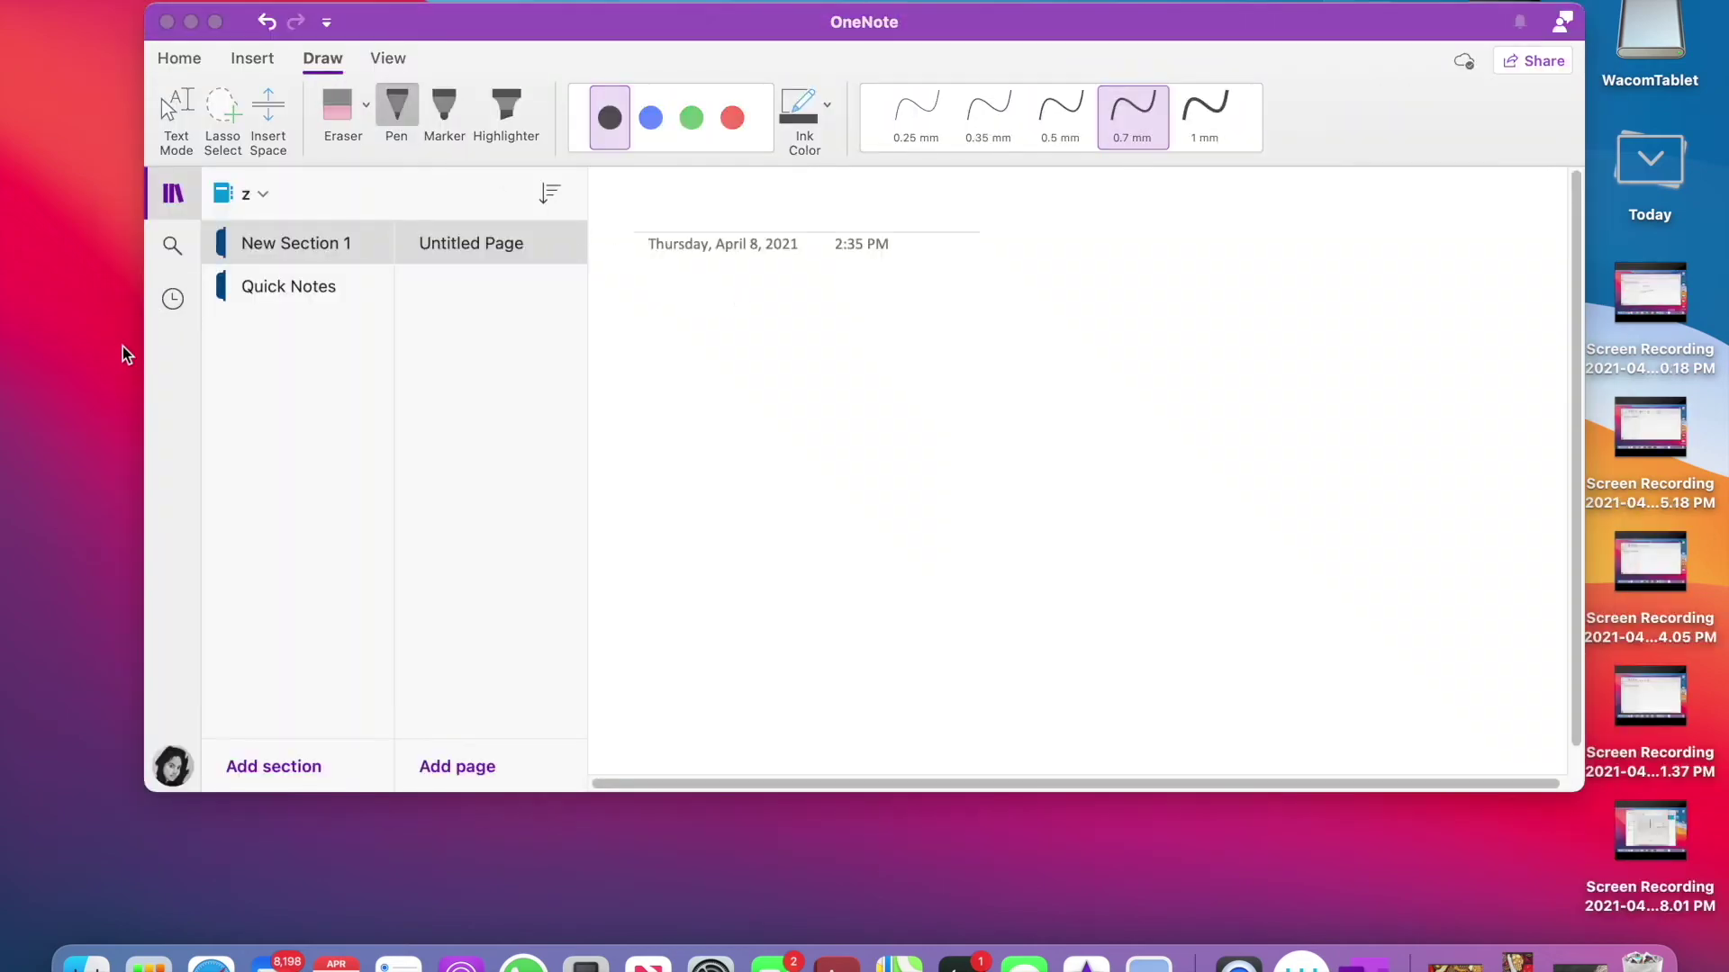
{"action": "left_click", "coordinate": [641, 257]}
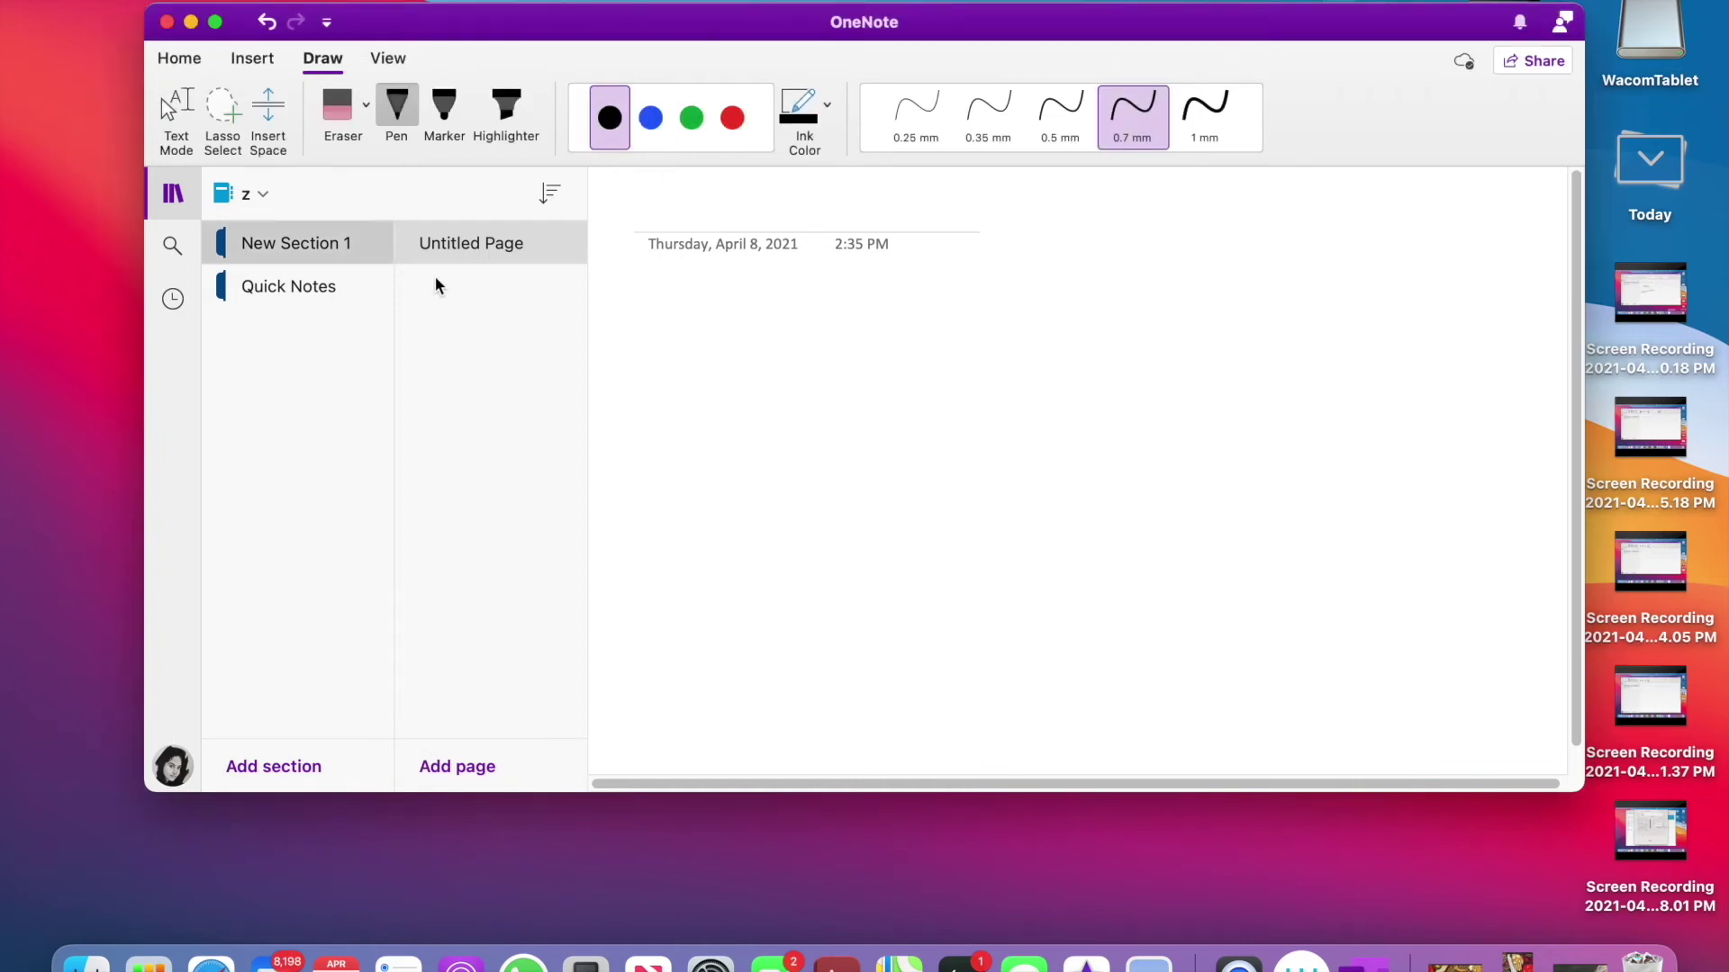
{"action": "left_click_drag", "start_coordinate": [801, 322], "coordinate": [803, 352]}
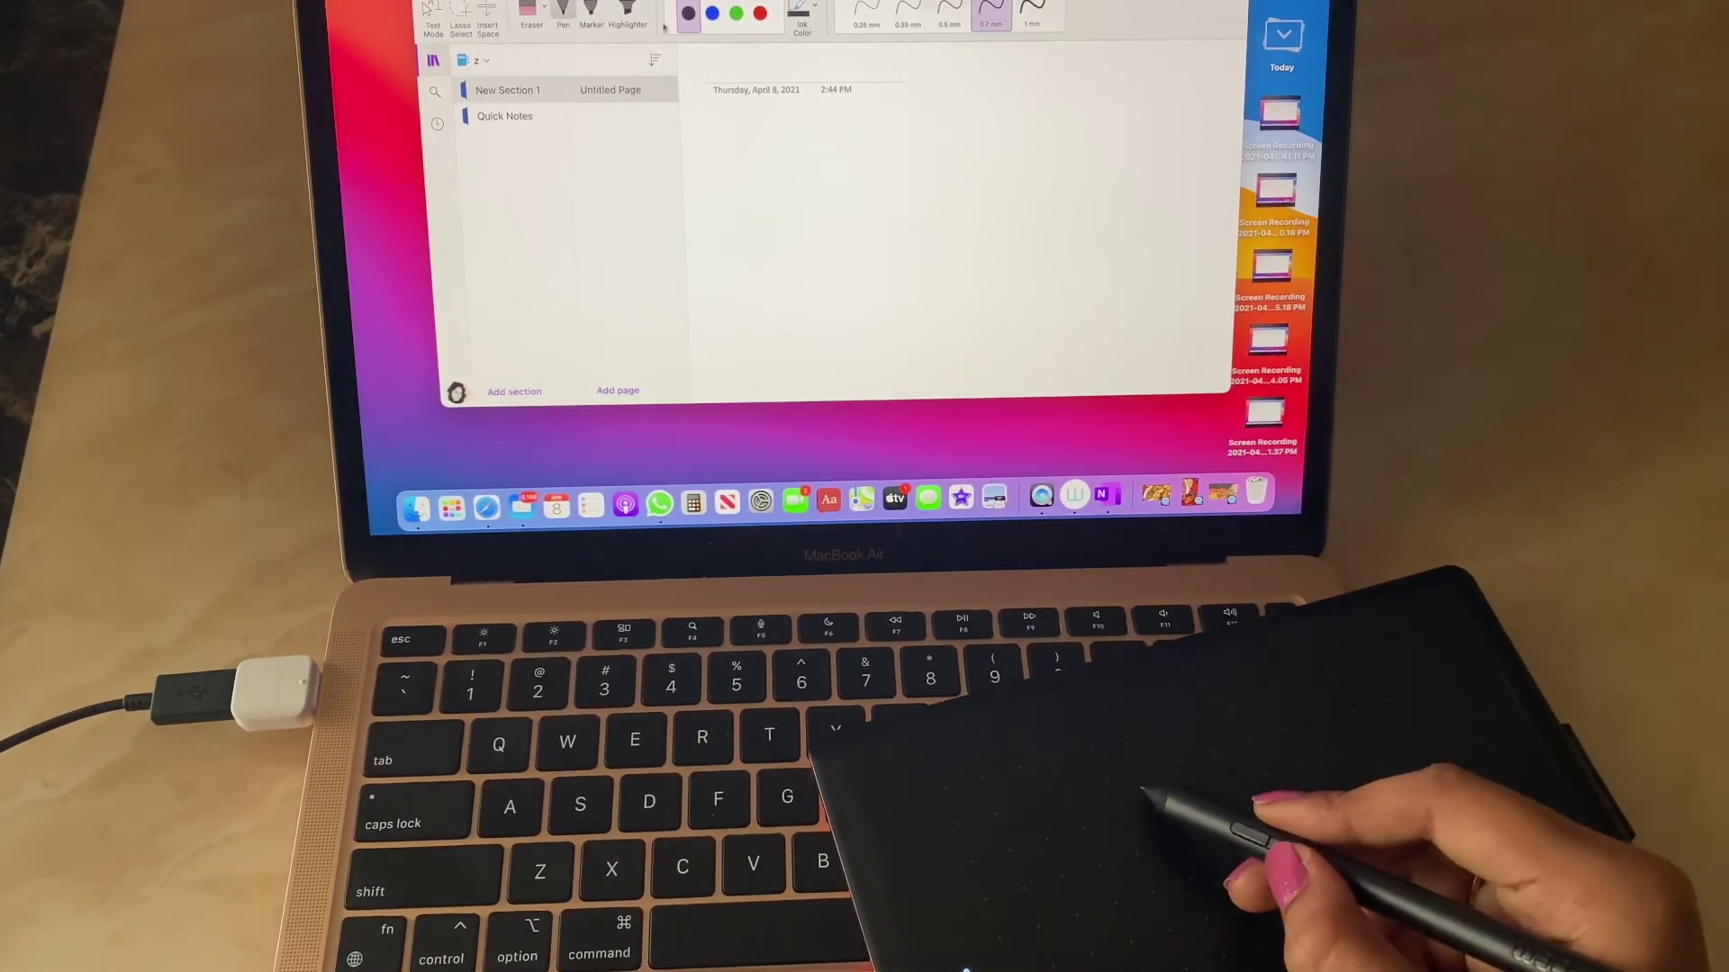
Handwrite 'Hello', then draw the eyebrow arc and the almond-shaped eye outline
{"action": "mouse_move", "coordinate": [784, 141]}
{"action": "left_mouse_down"}
{"action": "mouse_move", "coordinate": [804, 162]}
{"action": "mouse_move", "coordinate": [878, 133]}
{"action": "left_mouse_up"}
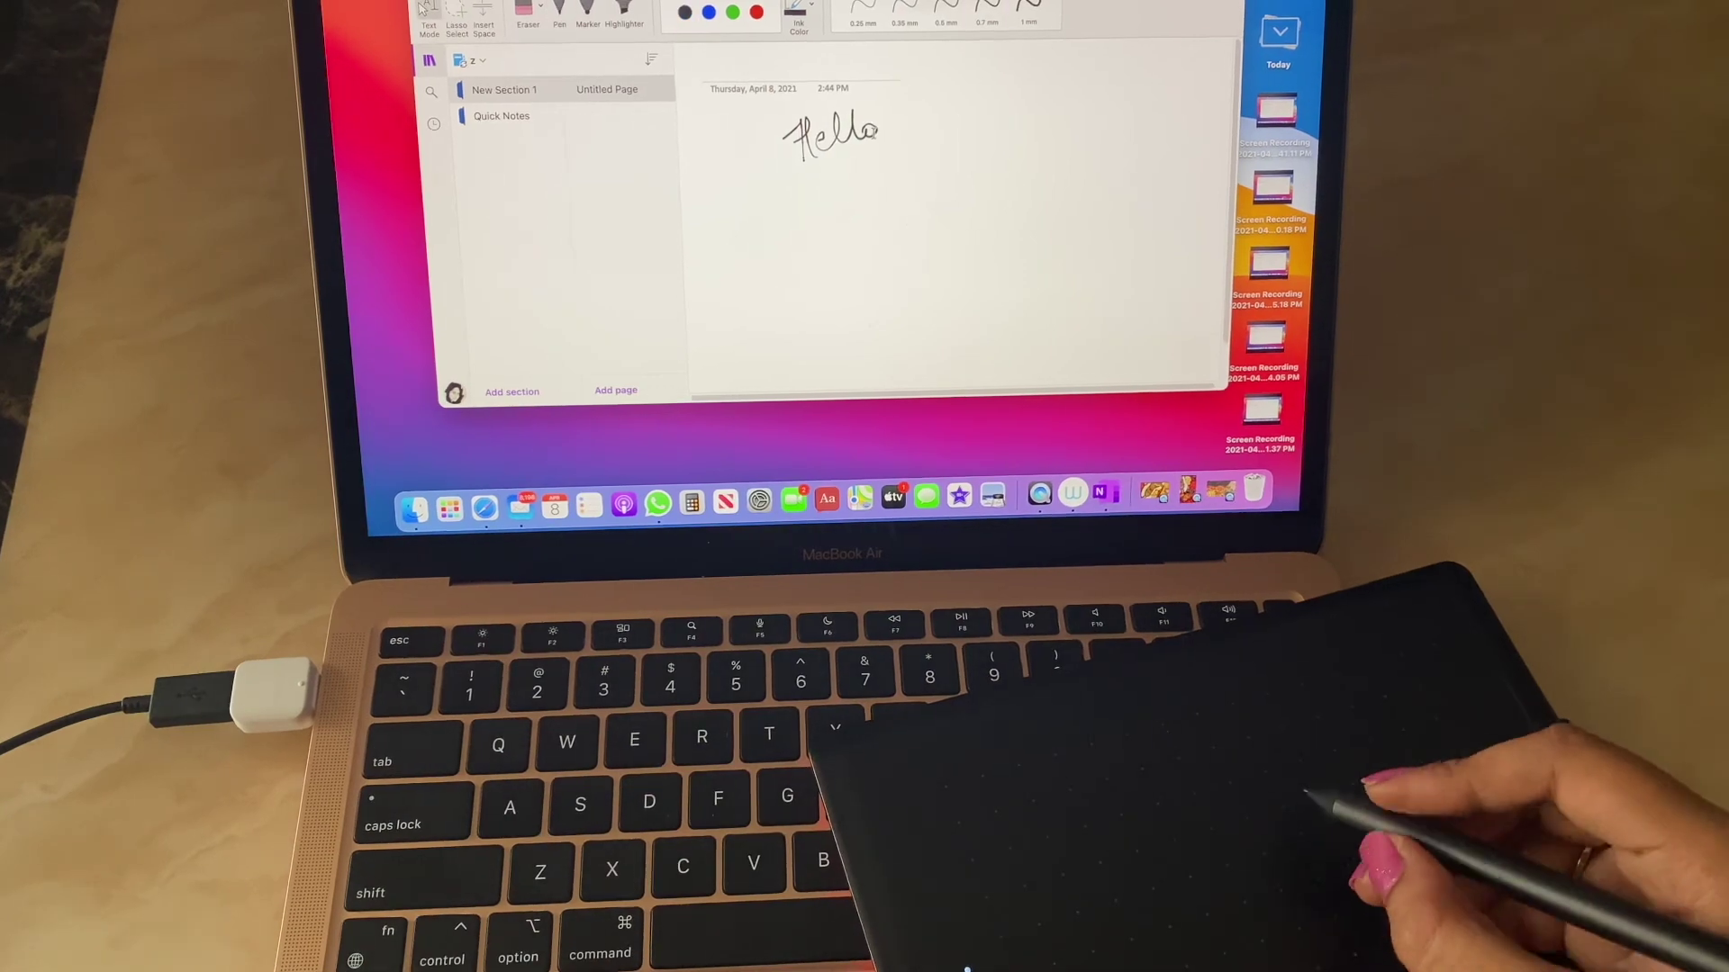
{"action": "left_click_drag", "start_coordinate": [851, 209], "coordinate": [970, 174]}
{"action": "mouse_move", "coordinate": [853, 205]}
{"action": "left_mouse_down"}
{"action": "mouse_move", "coordinate": [945, 160]}
{"action": "mouse_move", "coordinate": [1019, 192]}
{"action": "left_mouse_up"}
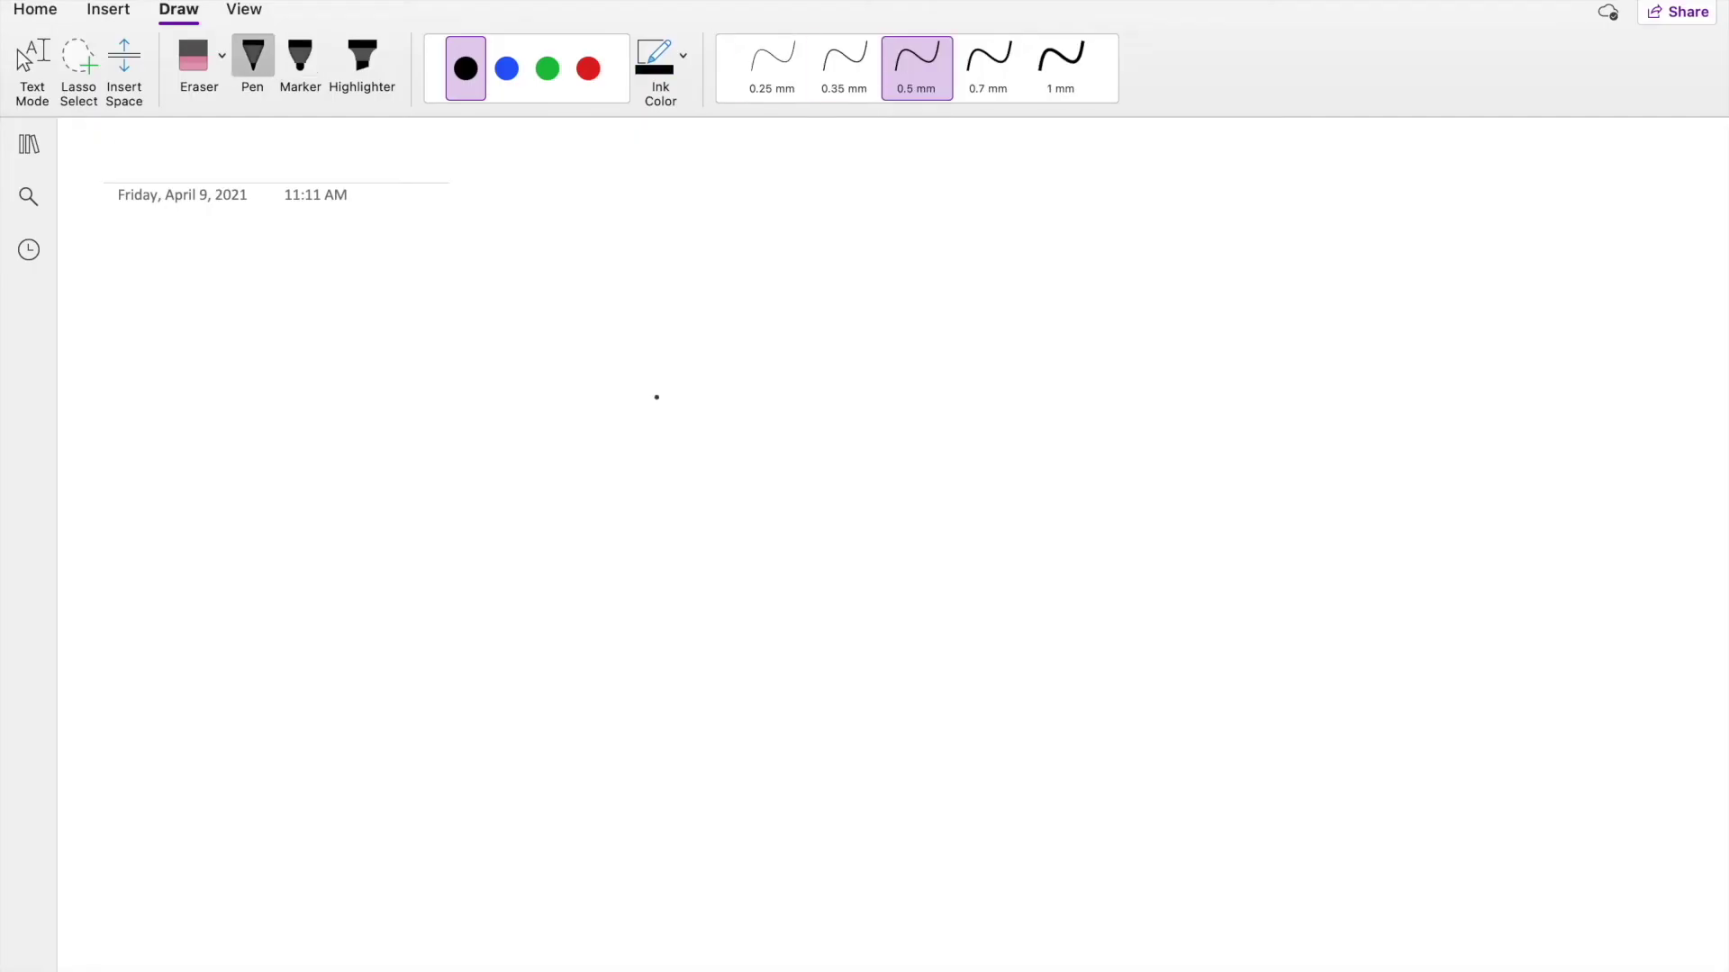
{"action": "left_click_drag", "start_coordinate": [667, 389], "coordinate": [932, 344]}
Finish the eye outline, draw the iris circle, and hatch the eyebrow with the 0.35 and 0.7 mm pens
{"action": "left_click_drag", "start_coordinate": [791, 479], "coordinate": [1035, 483]}
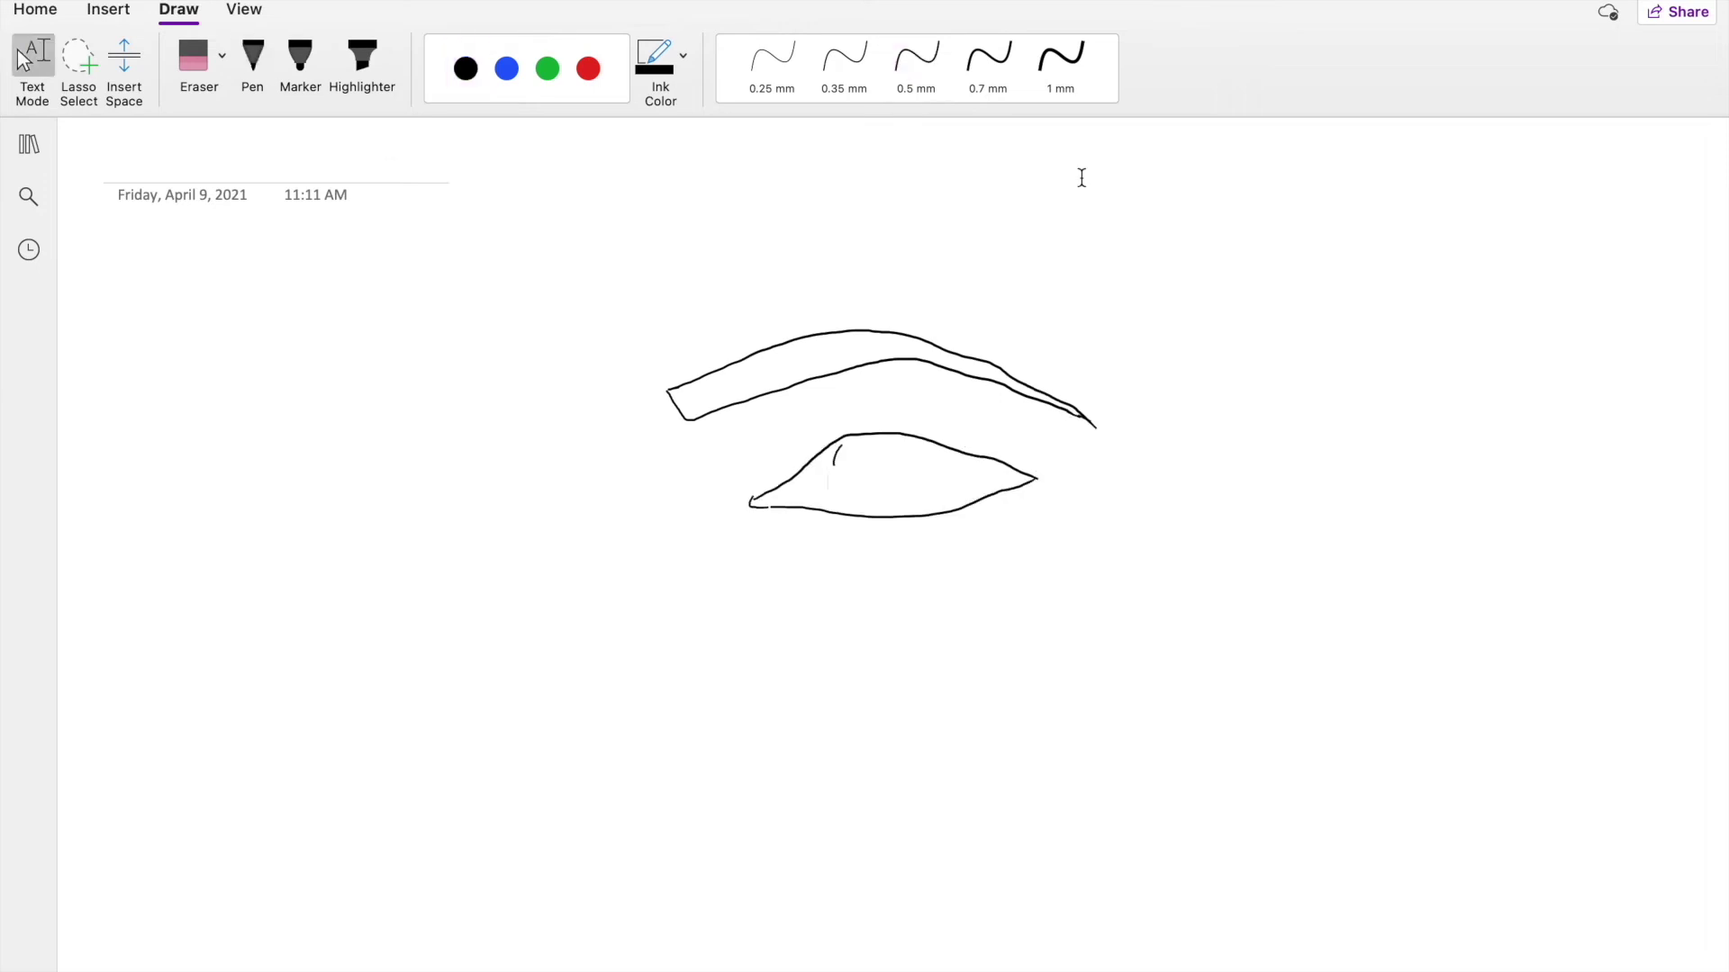
{"action": "left_click", "coordinate": [755, 508]}
{"action": "left_click_drag", "start_coordinate": [731, 513], "coordinate": [831, 435]}
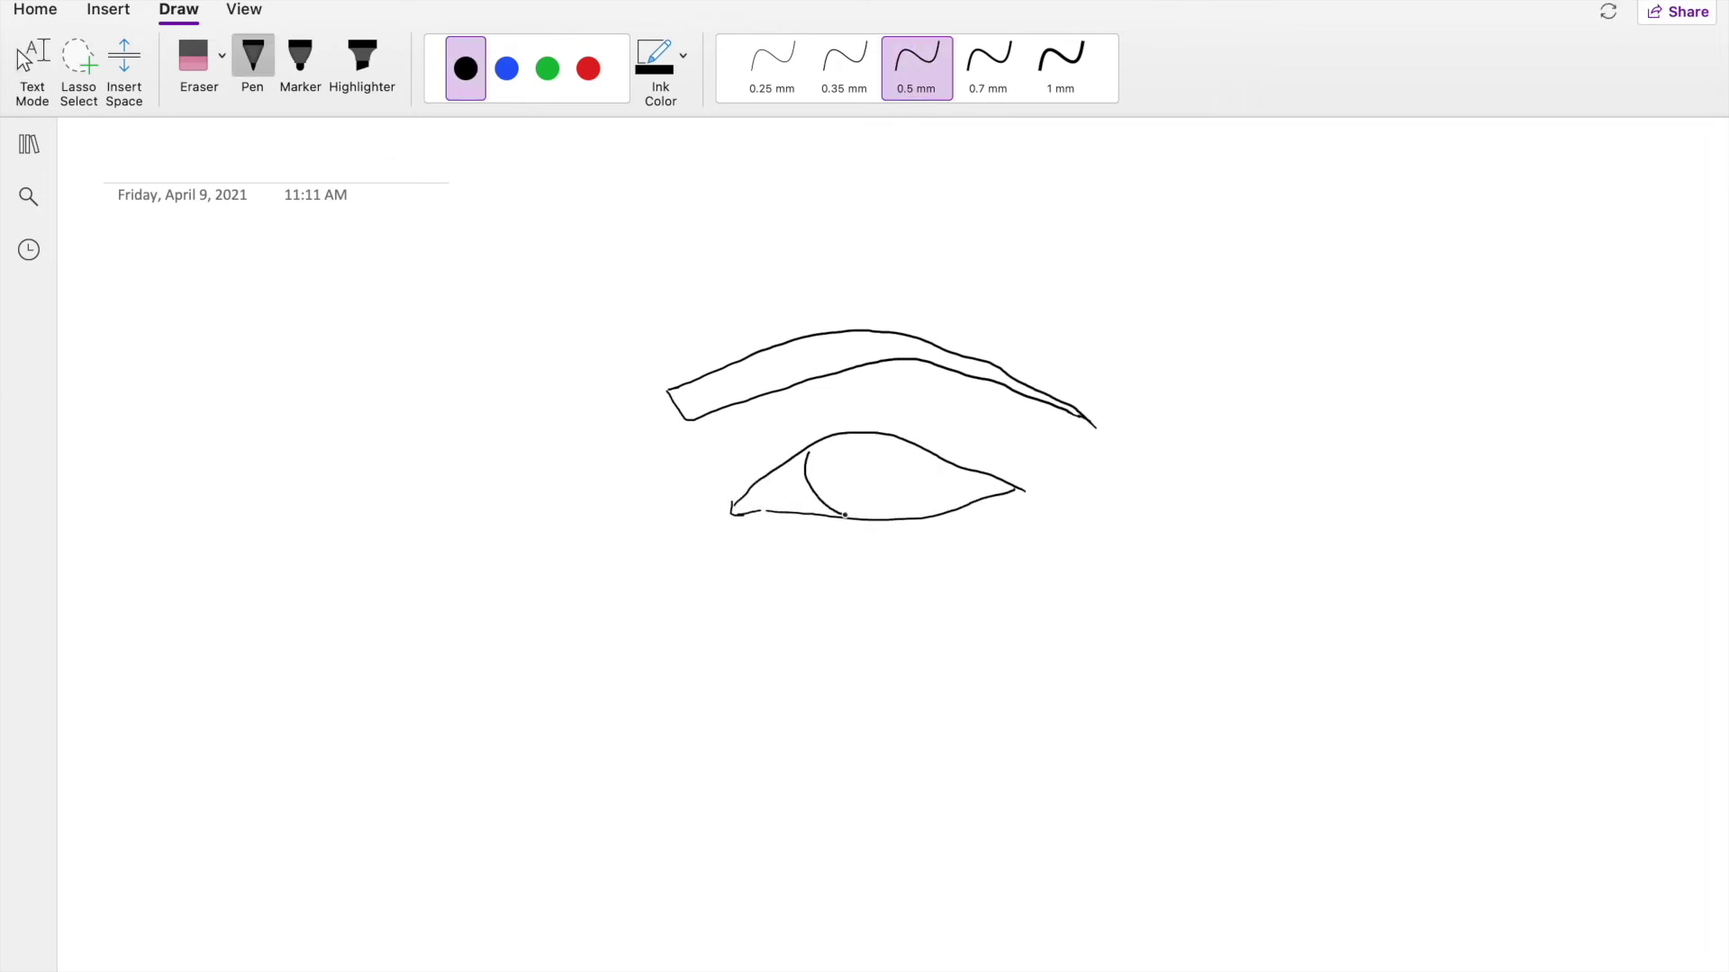
{"action": "left_click_drag", "start_coordinate": [844, 515], "coordinate": [911, 444]}
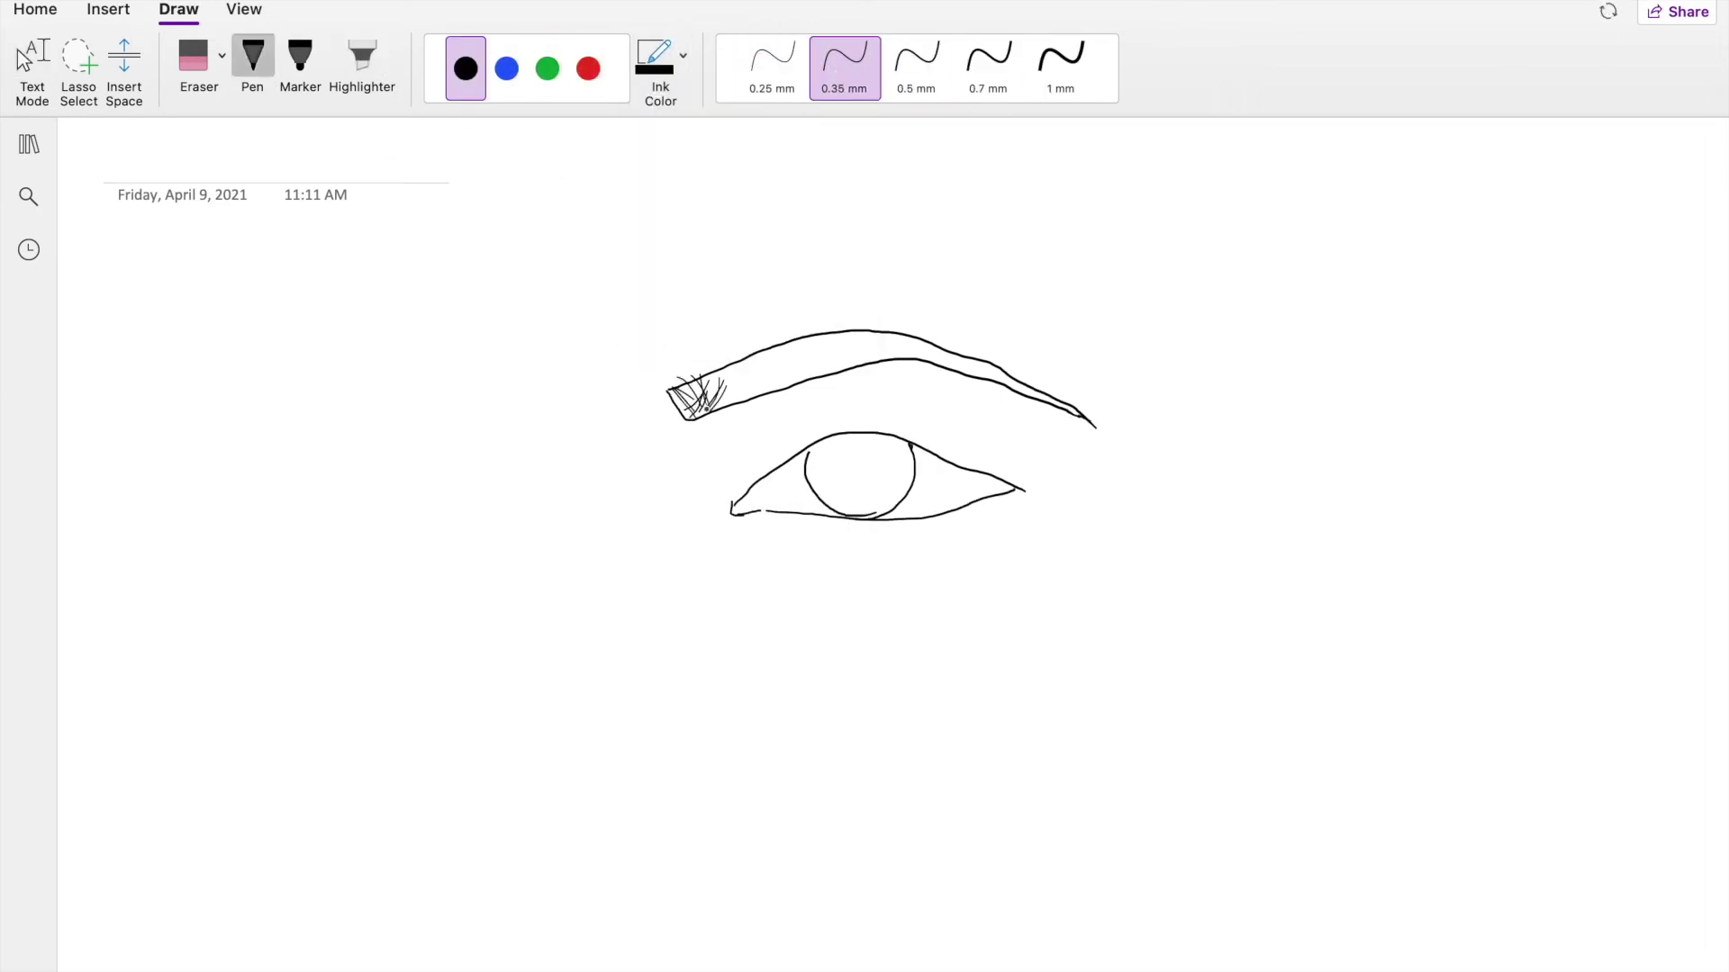
{"action": "left_click_drag", "start_coordinate": [772, 376], "coordinate": [895, 337]}
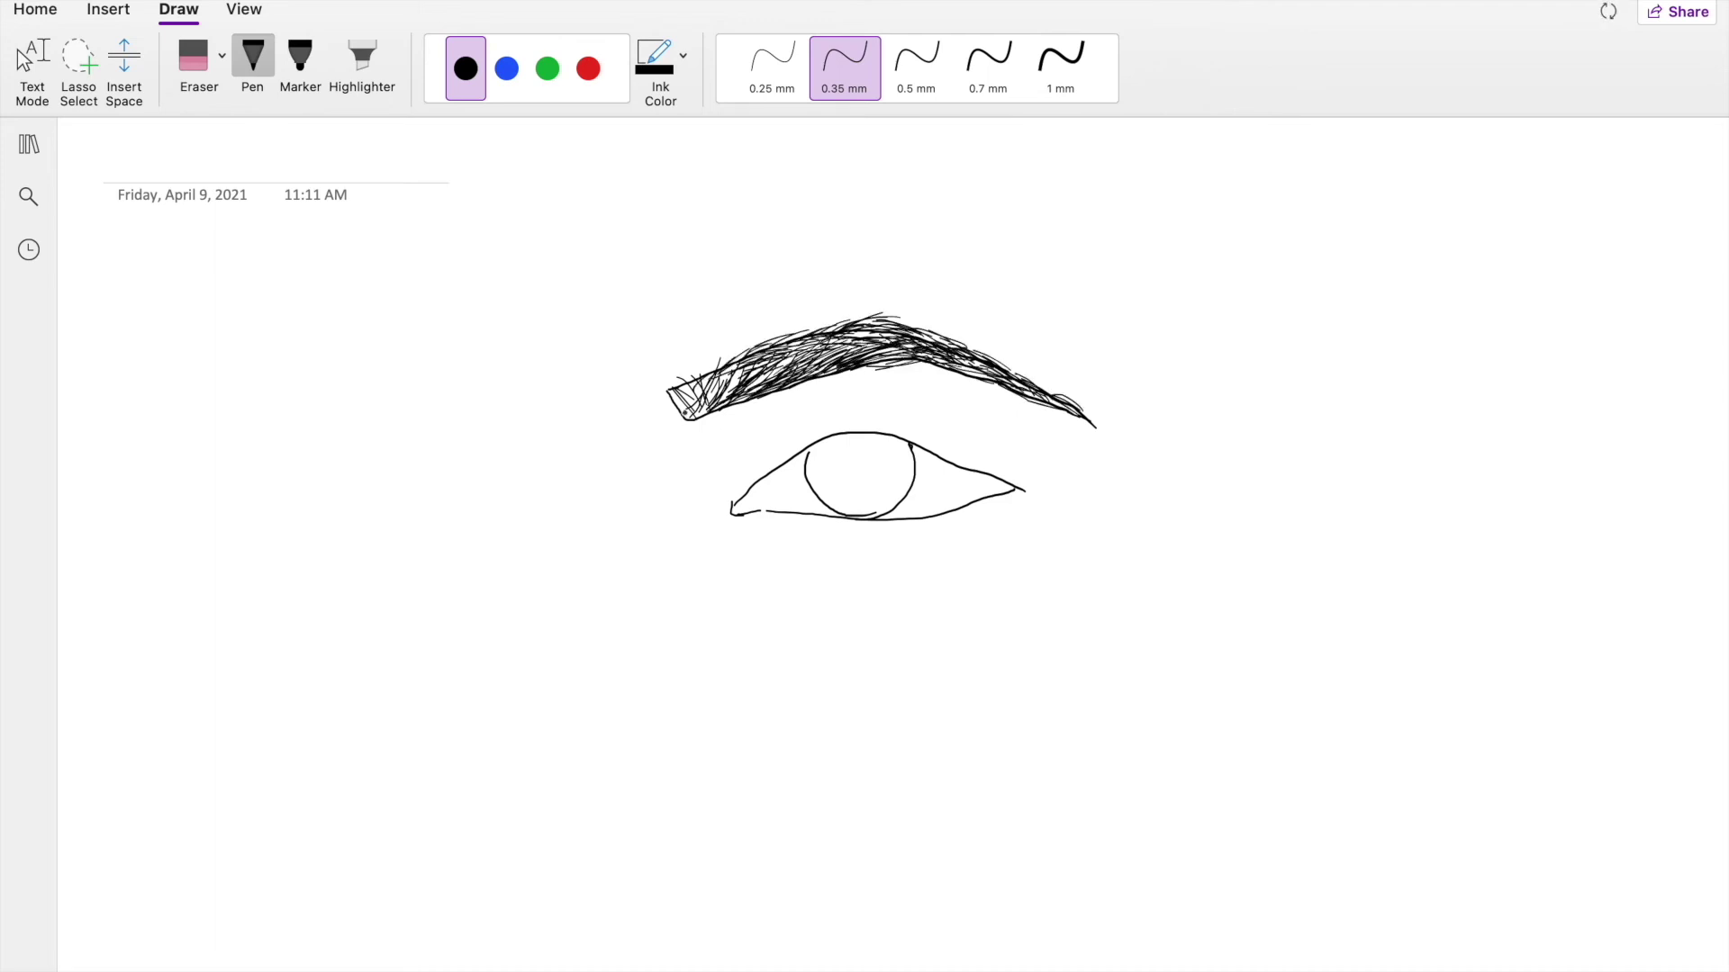
{"action": "left_click", "coordinate": [989, 68]}
{"action": "mouse_move", "coordinate": [694, 405]}
{"action": "left_mouse_down"}
{"action": "mouse_move", "coordinate": [810, 355]}
{"action": "mouse_move", "coordinate": [968, 324]}
{"action": "left_mouse_up"}
{"action": "left_click_drag", "start_coordinate": [981, 405], "coordinate": [1067, 369]}
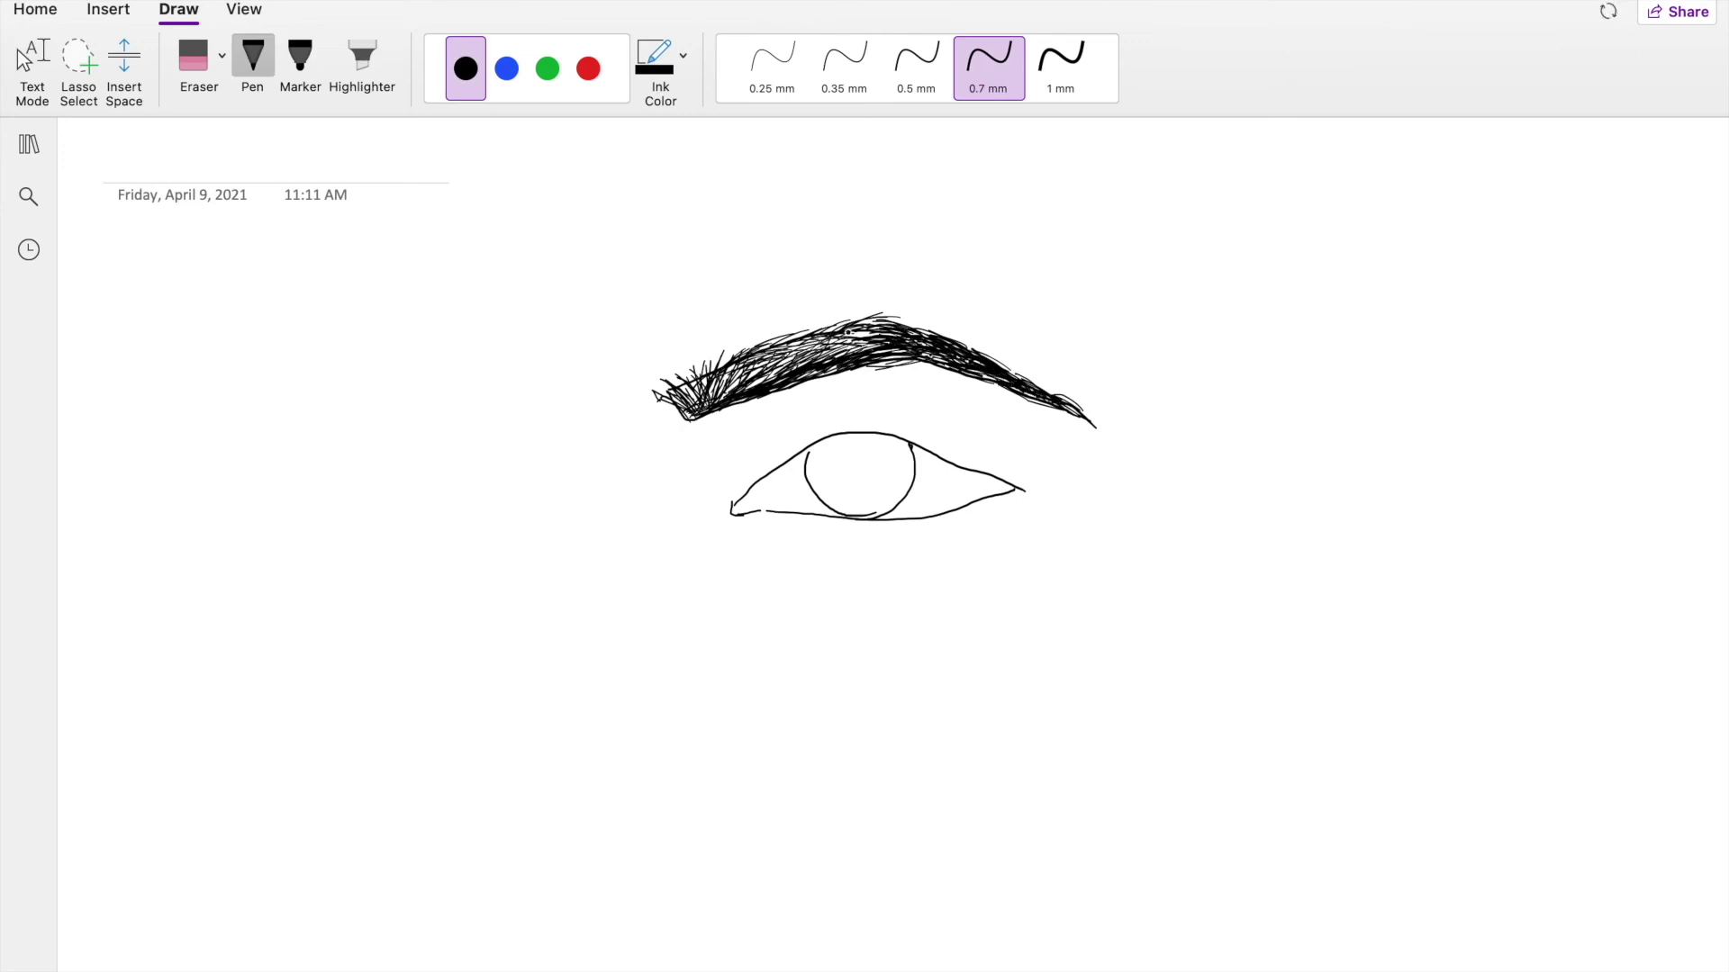
Fill the iris black with the 5 mm marker and thicken the eyelid with the 3 mm marker, then select 1.5 mm
{"action": "left_click", "coordinate": [300, 59]}
{"action": "left_click", "coordinate": [1060, 67]}
{"action": "left_click_drag", "start_coordinate": [833, 455], "coordinate": [839, 495]}
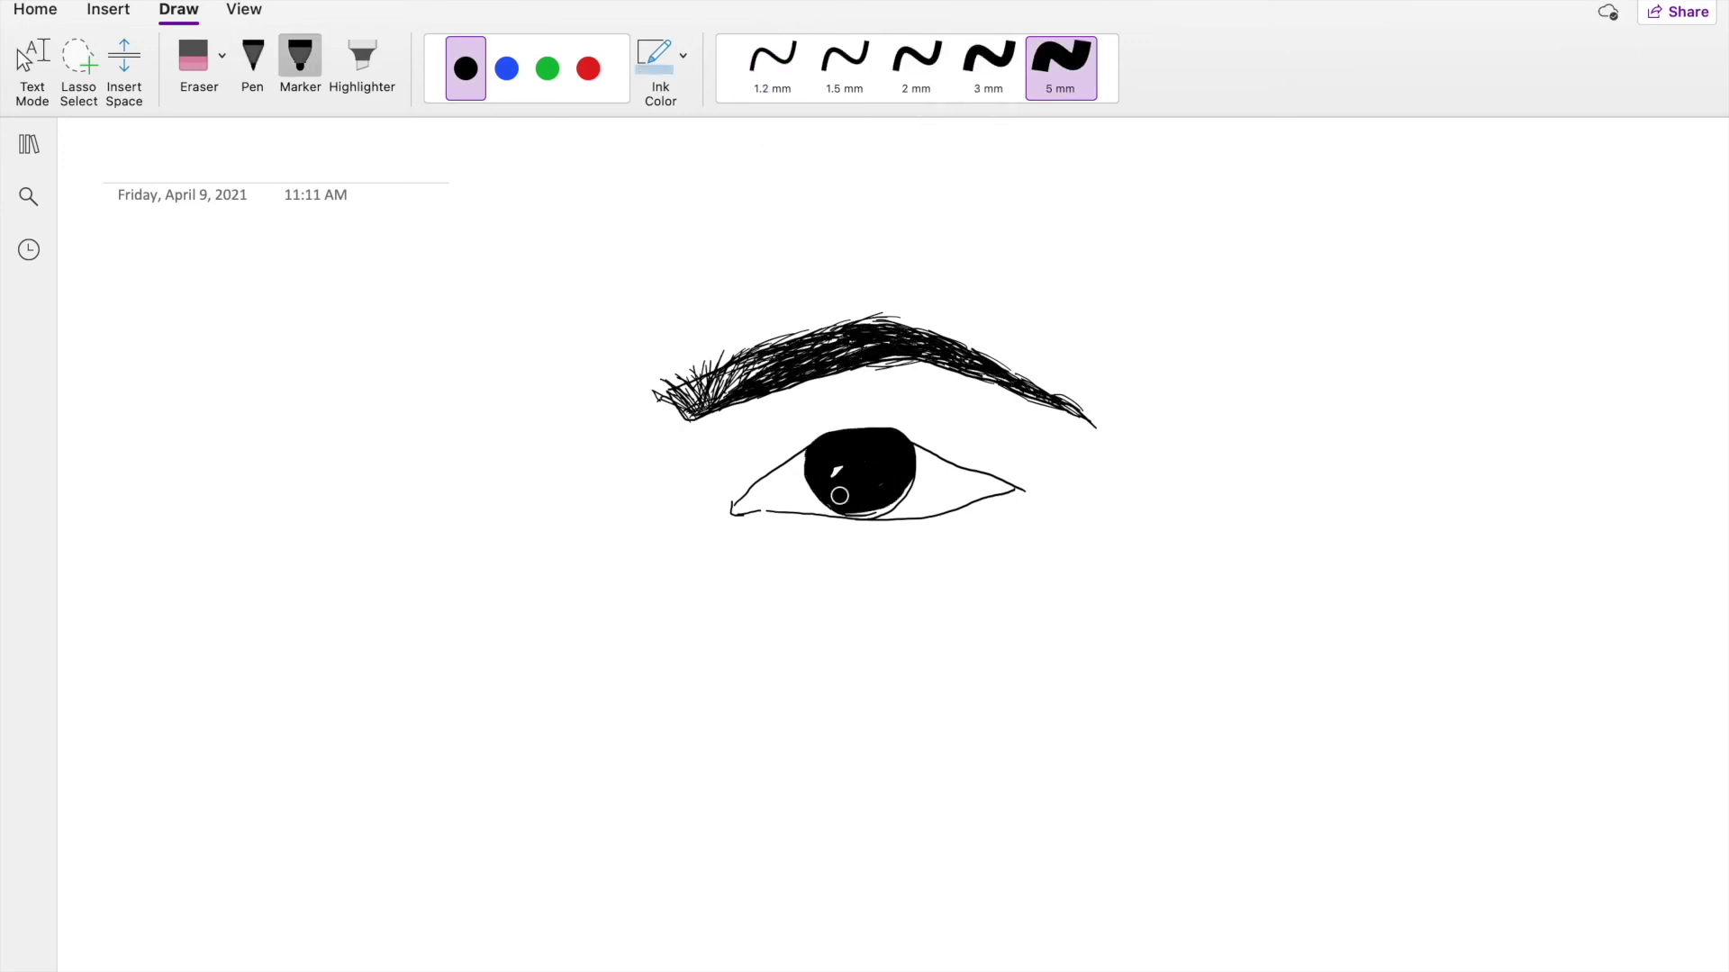
{"action": "left_click", "coordinate": [988, 68]}
{"action": "mouse_move", "coordinate": [734, 506]}
{"action": "left_mouse_down"}
{"action": "mouse_move", "coordinate": [821, 420]}
{"action": "mouse_move", "coordinate": [1044, 487]}
{"action": "left_mouse_up"}
{"action": "left_click", "coordinate": [844, 67]}
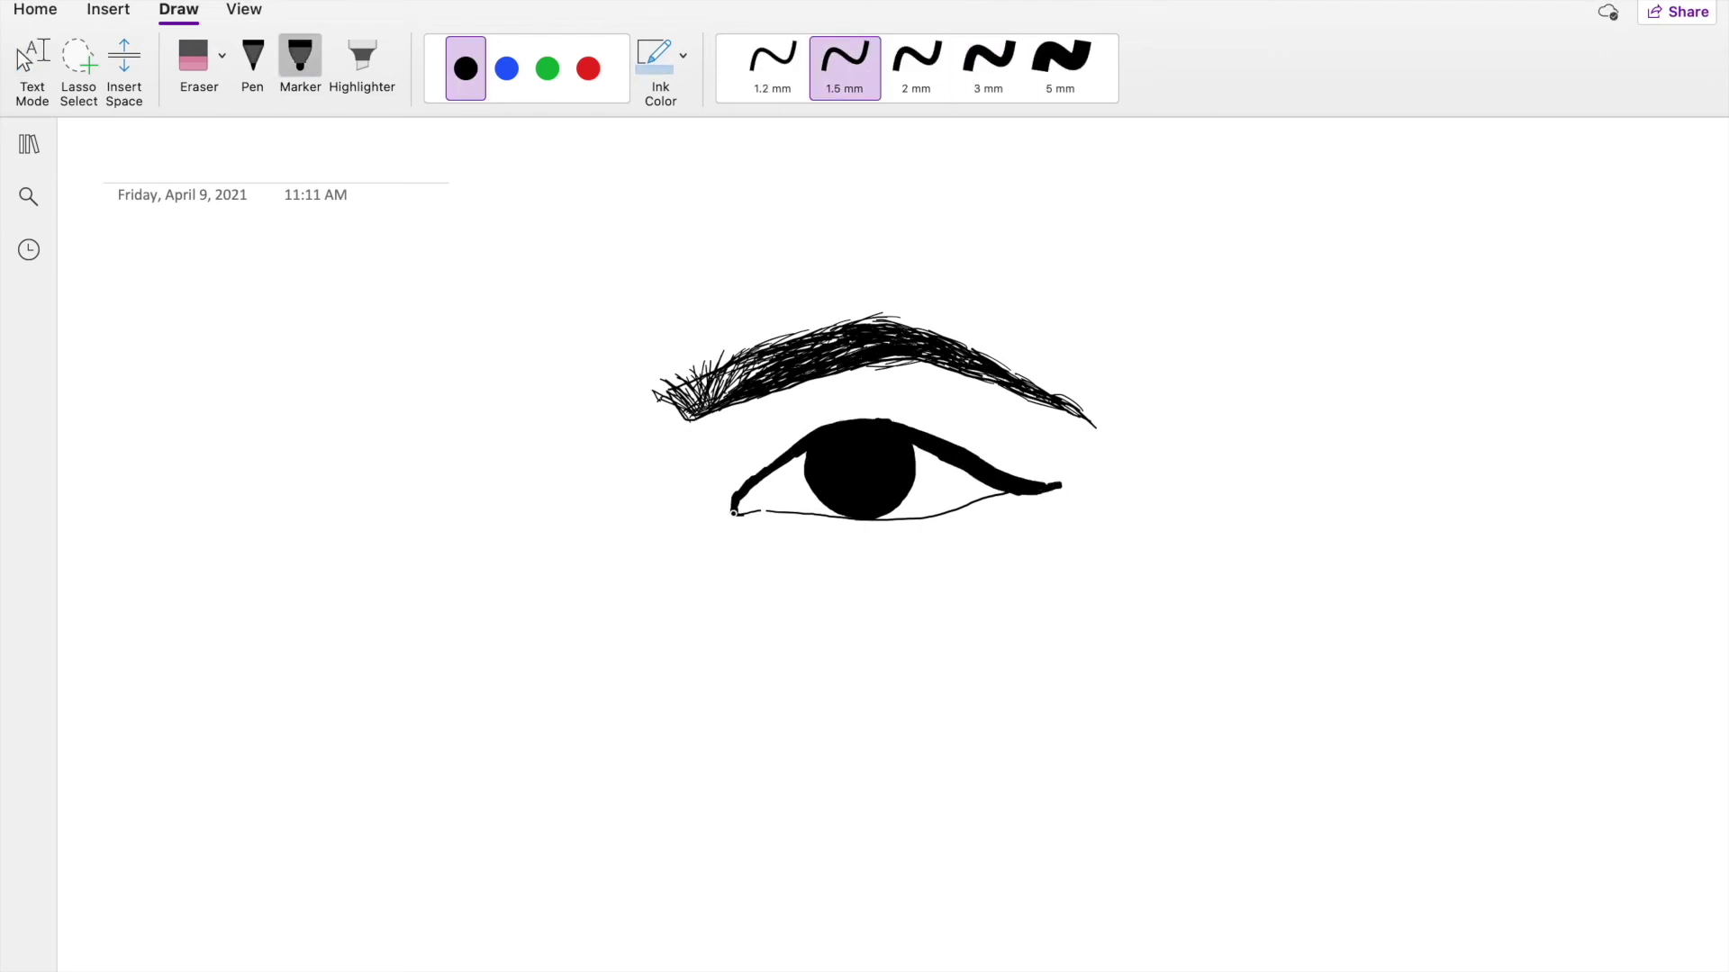
Add white highlights to the iris, then return to the black 0.35 mm pen
{"action": "left_click", "coordinate": [660, 58]}
{"action": "left_click", "coordinate": [641, 135]}
{"action": "left_click", "coordinate": [989, 67]}
{"action": "left_click_drag", "start_coordinate": [841, 455], "coordinate": [1023, 456]}
{"action": "left_click", "coordinate": [878, 486]}
{"action": "left_click", "coordinate": [253, 59]}
{"action": "left_click", "coordinate": [33, 58]}
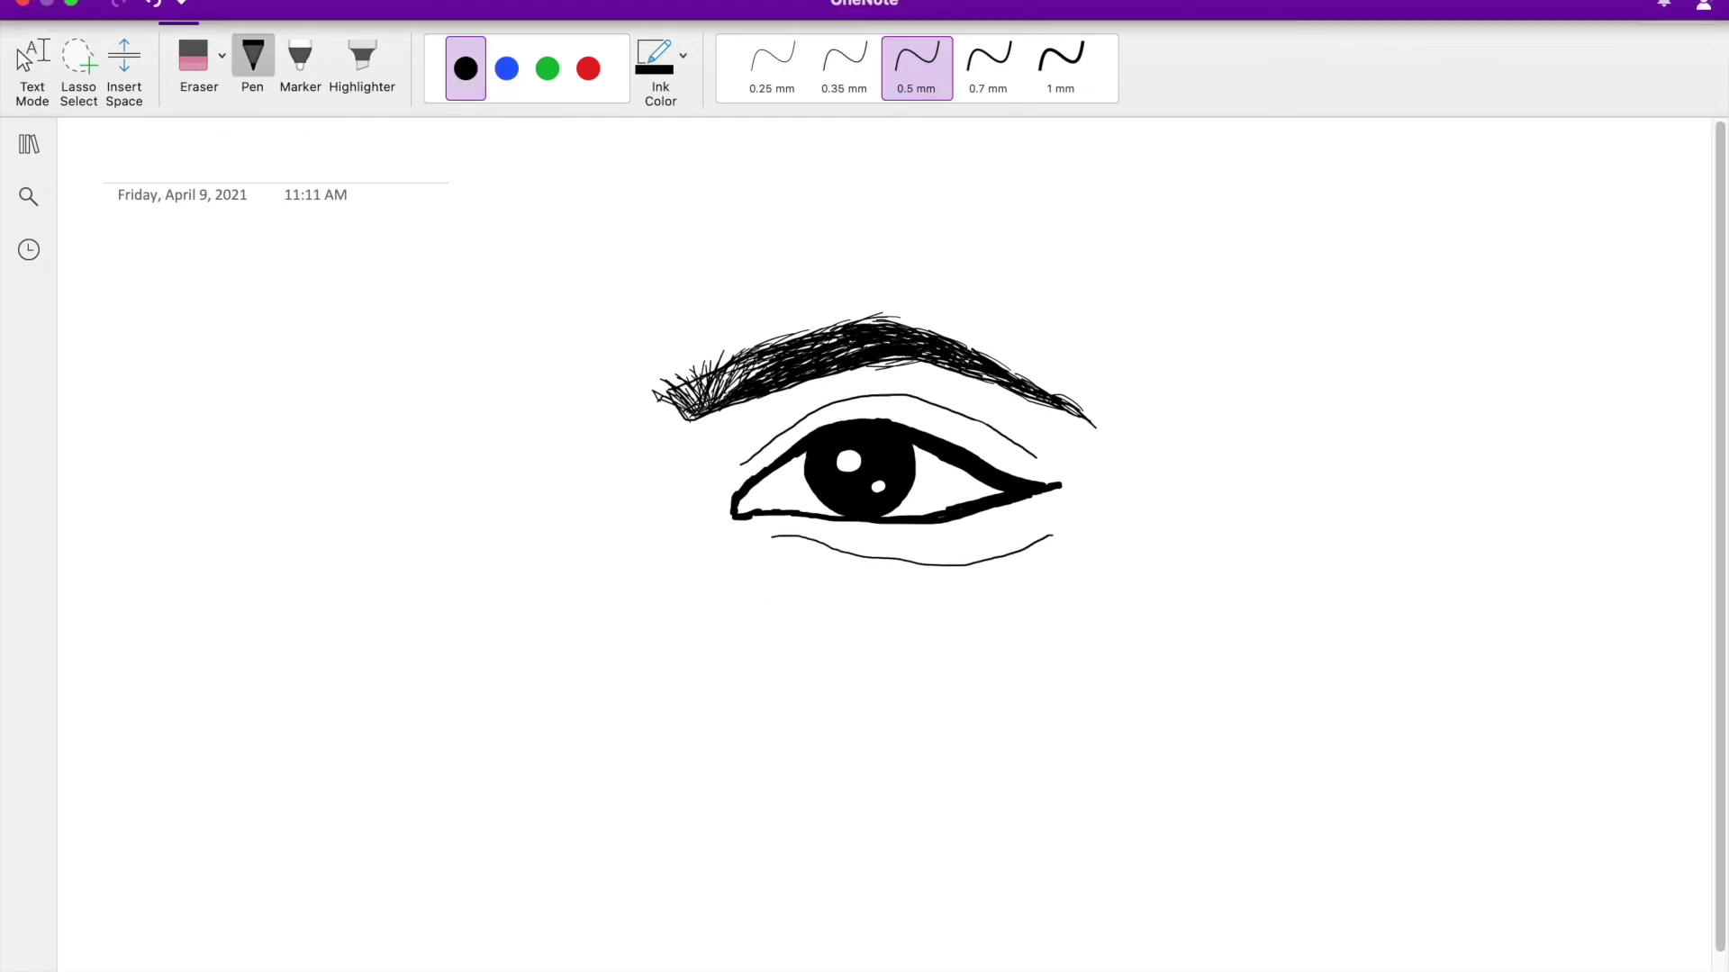
Pick the 3 mm marker, then shade the inner eye corner with a 2 mm peach marker
{"action": "left_click", "coordinate": [300, 58]}
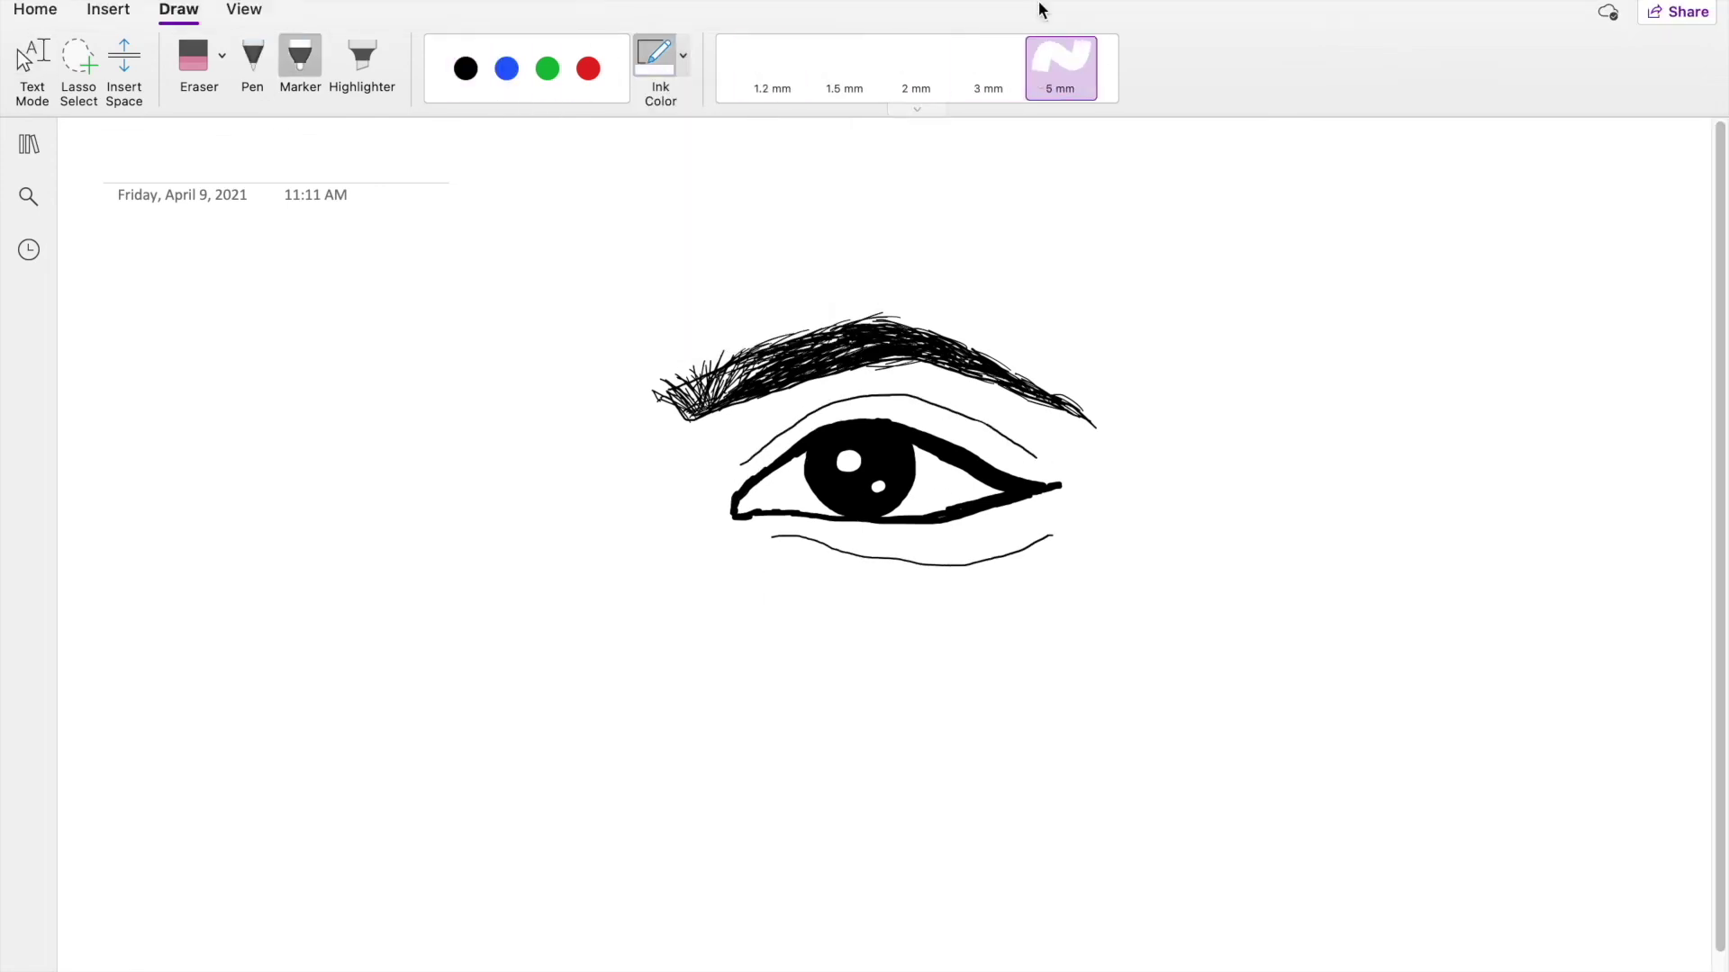
{"action": "left_click", "coordinate": [989, 67]}
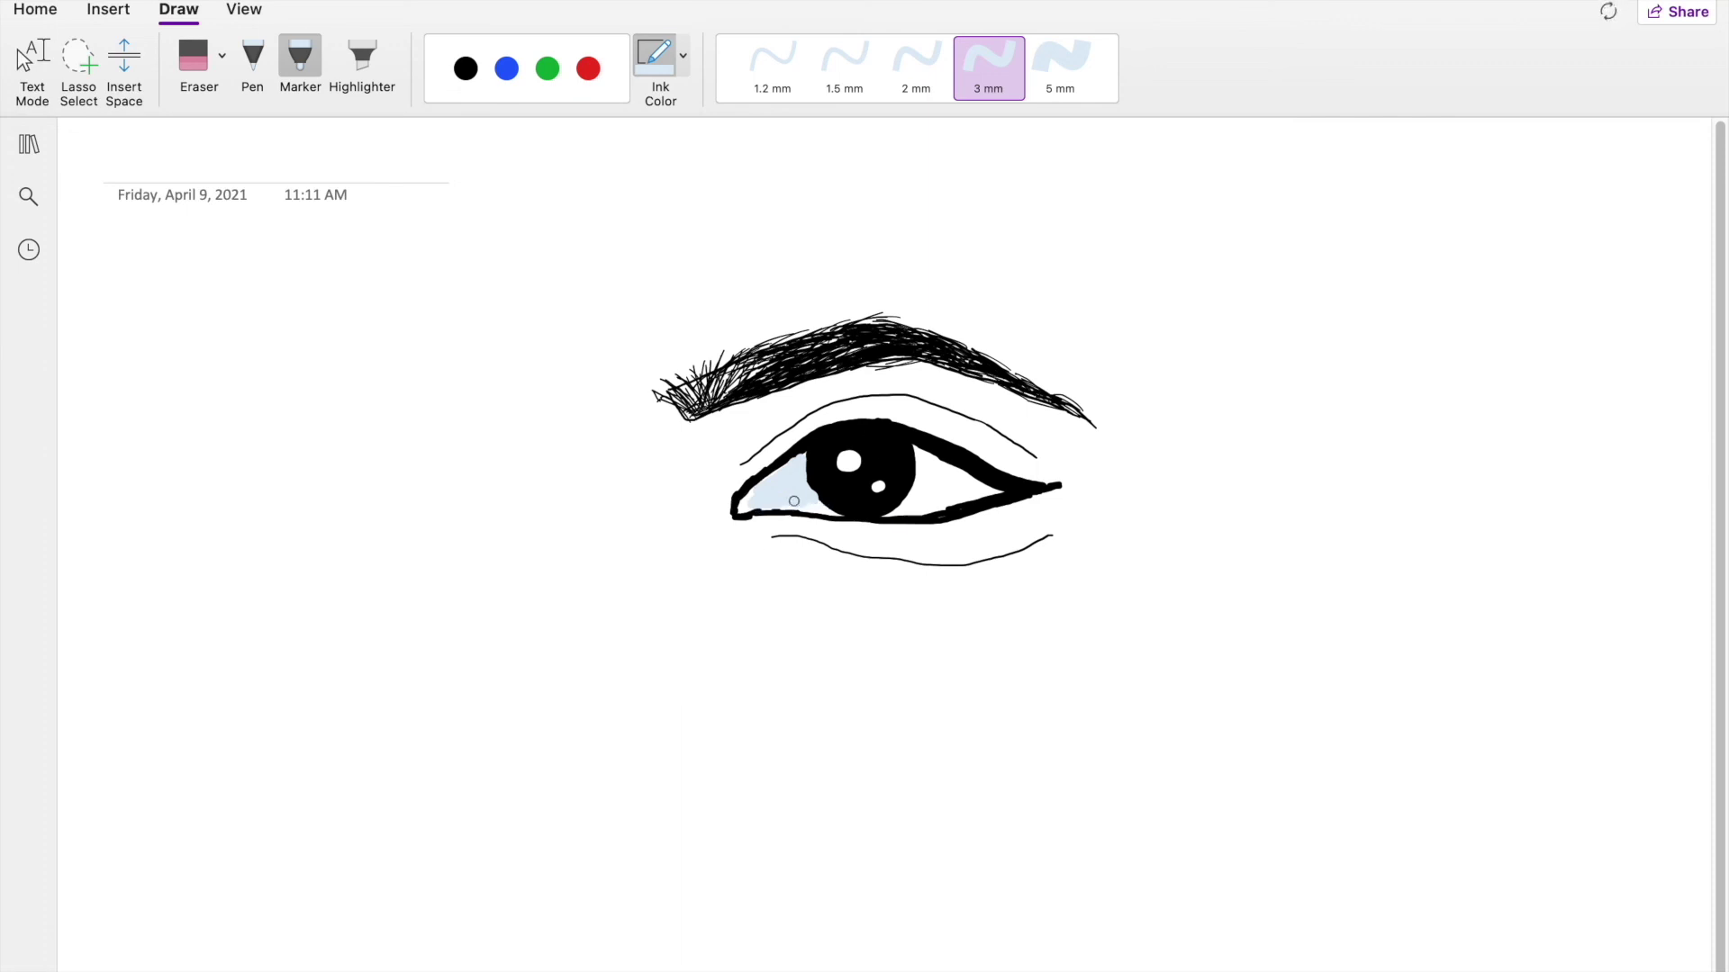
{"action": "left_click", "coordinate": [682, 56]}
{"action": "left_click", "coordinate": [783, 169]}
{"action": "left_click", "coordinate": [916, 67]}
{"action": "left_click_drag", "start_coordinate": [991, 491], "coordinate": [999, 486]}
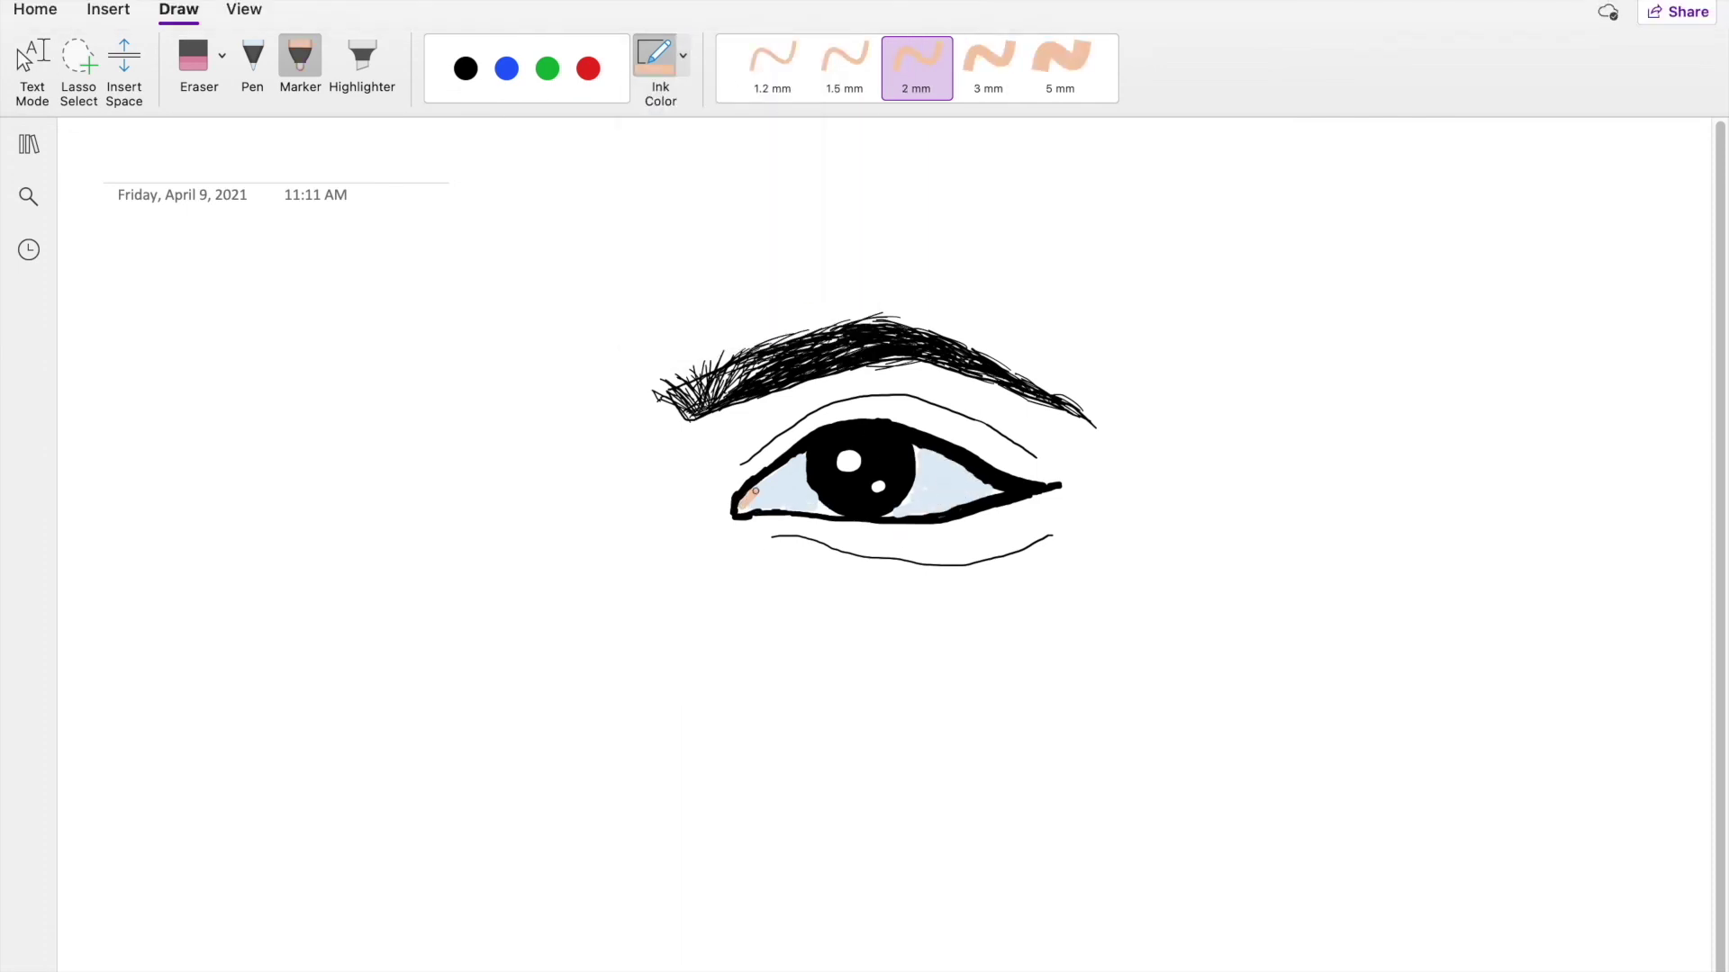